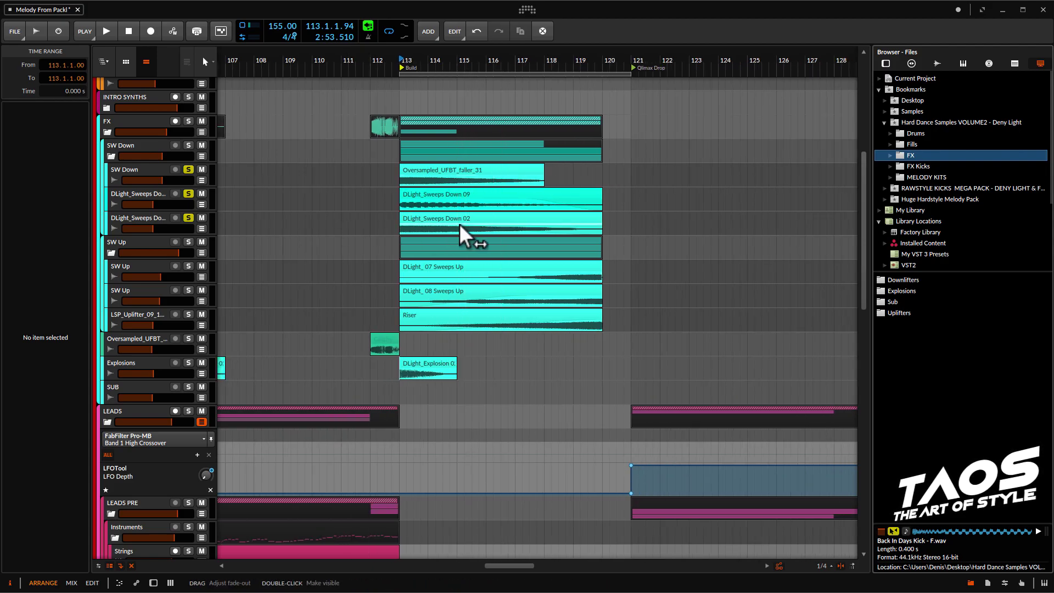
Step: Turn off solo on the three SW Down sweep tracks and play the build from bar 113 up to the drop
key(space)
click(188, 169)
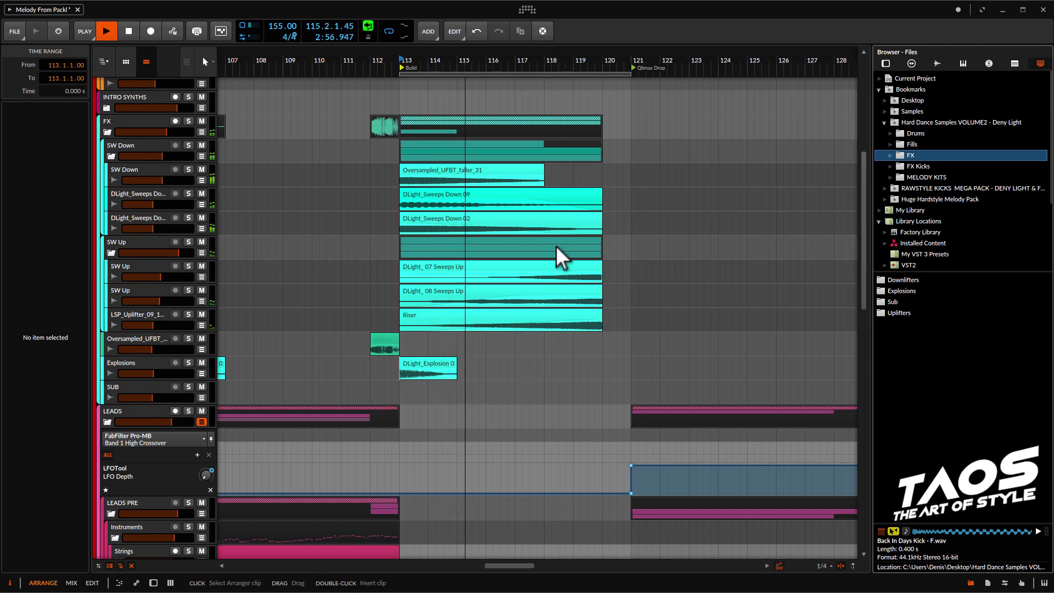
scroll(520, 272, up, 3)
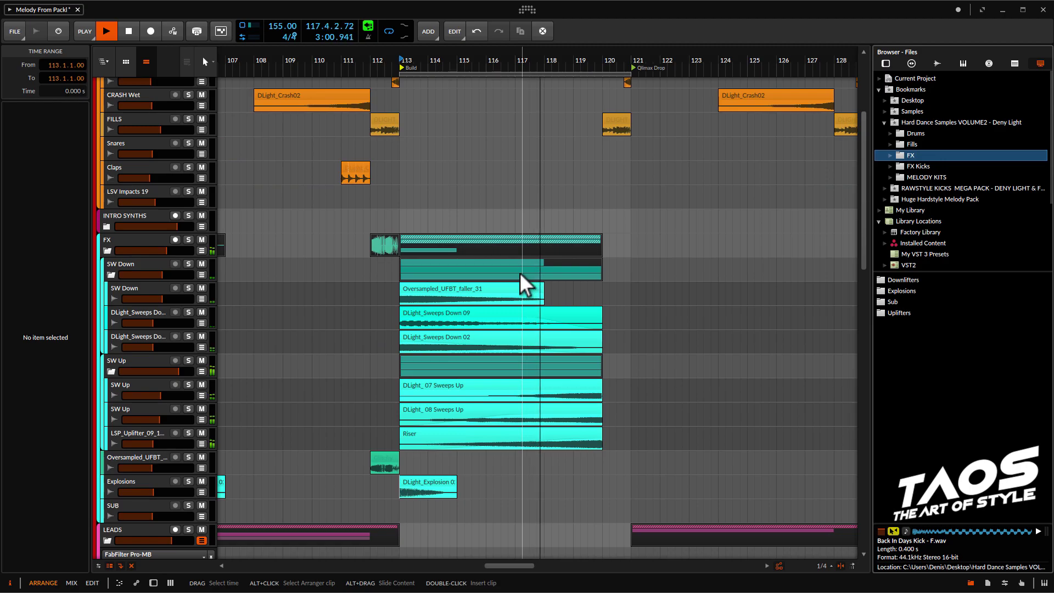
scroll(519, 272, up, 2)
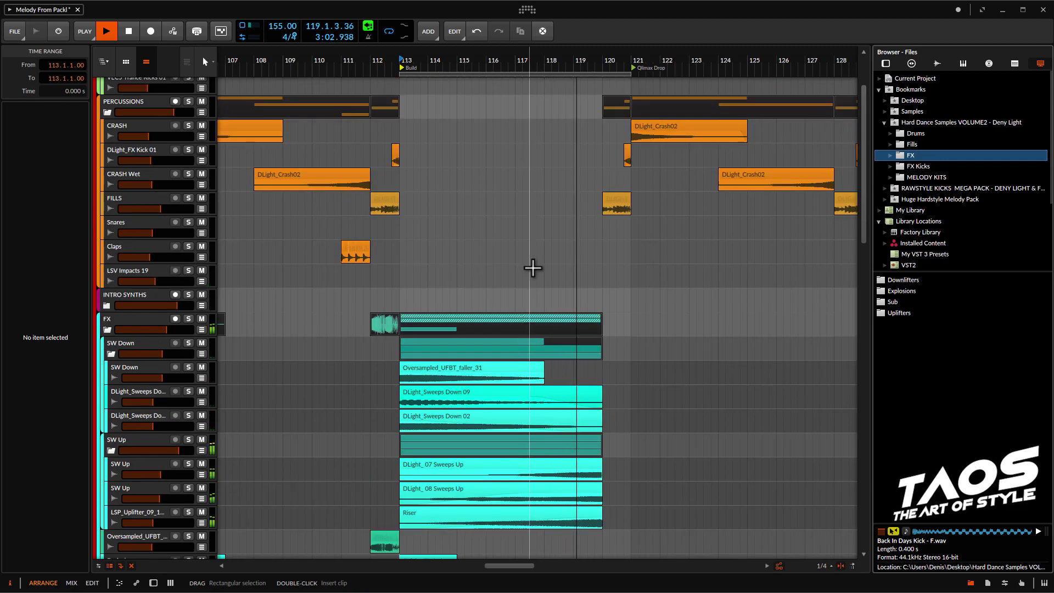
scroll(621, 258, up, 3)
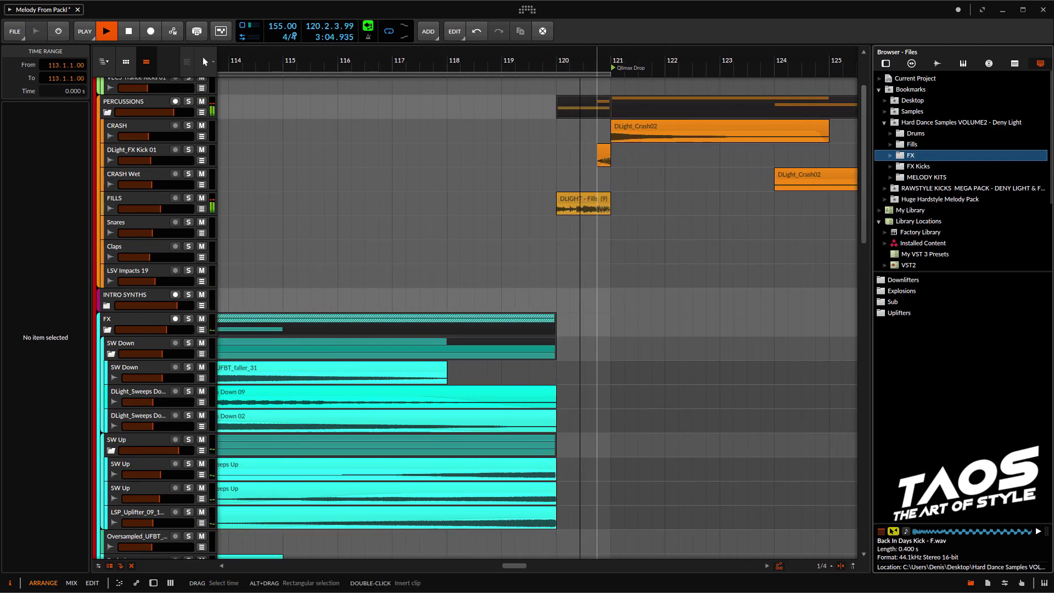
key(space)
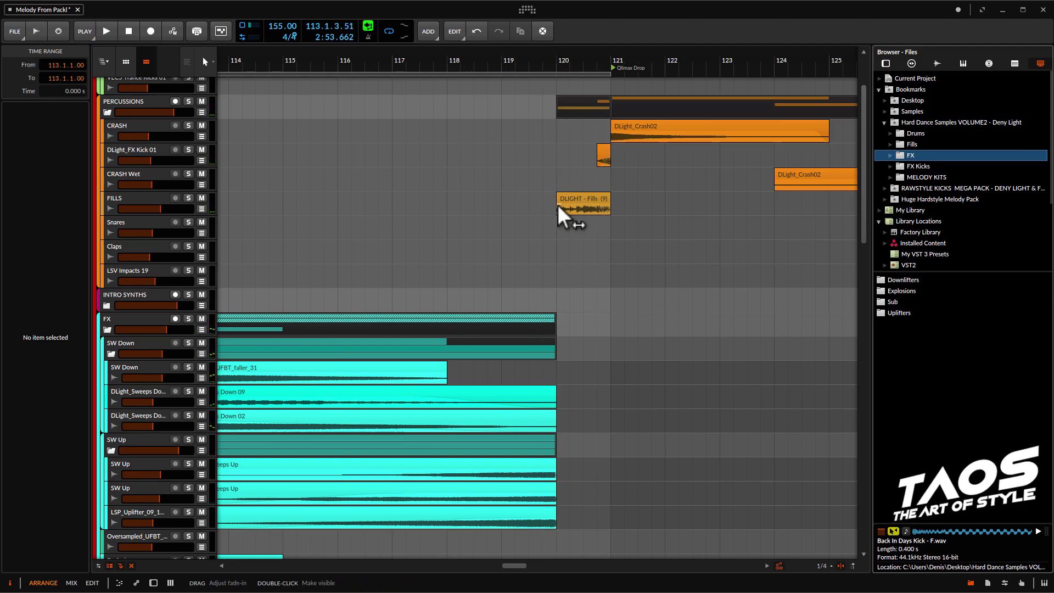
Step: Play the drum fill and FX kick clips from bar 120 to check the transition into the drop
click(555, 218)
scroll(569, 225, up, 1)
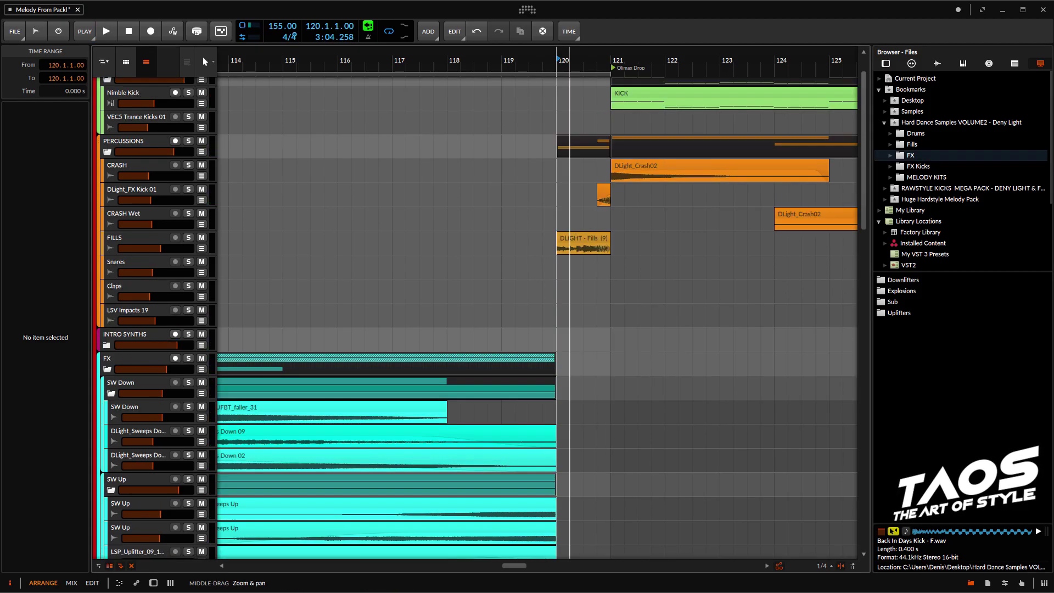
scroll(594, 245, up, 3)
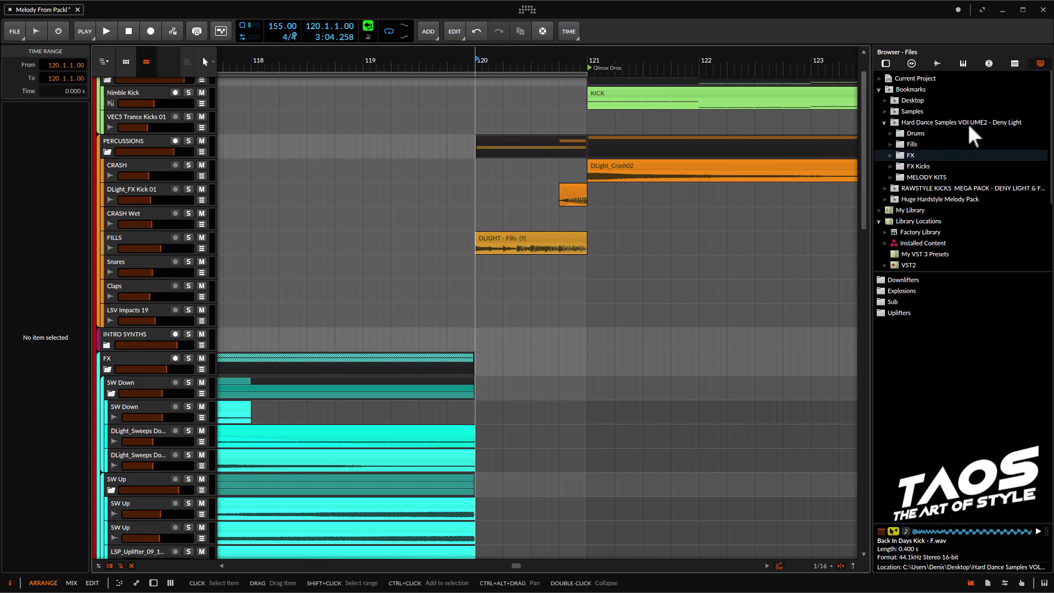
scroll(528, 192, up, 5)
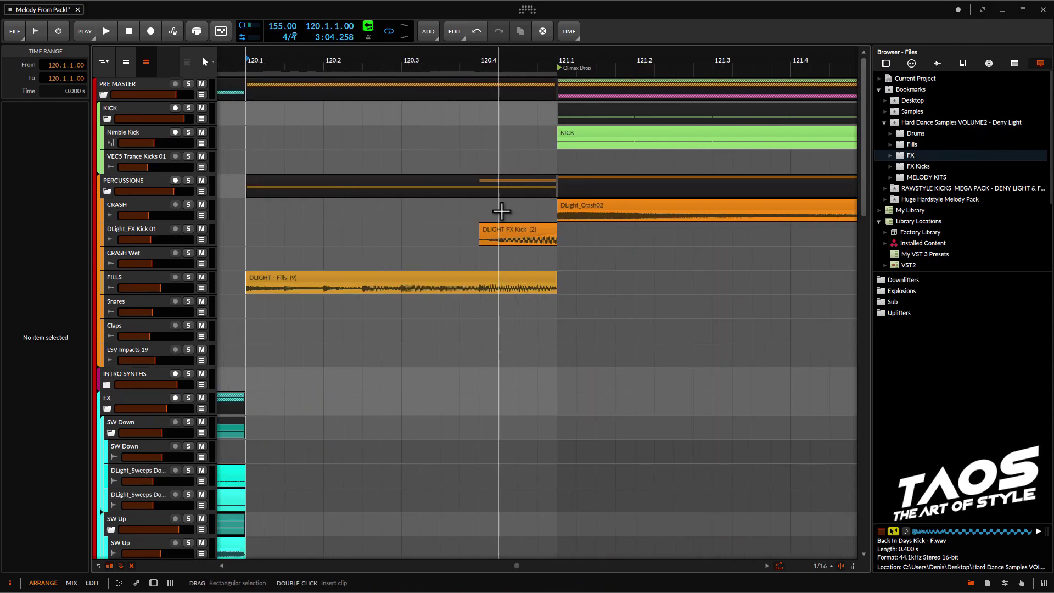
click(493, 242)
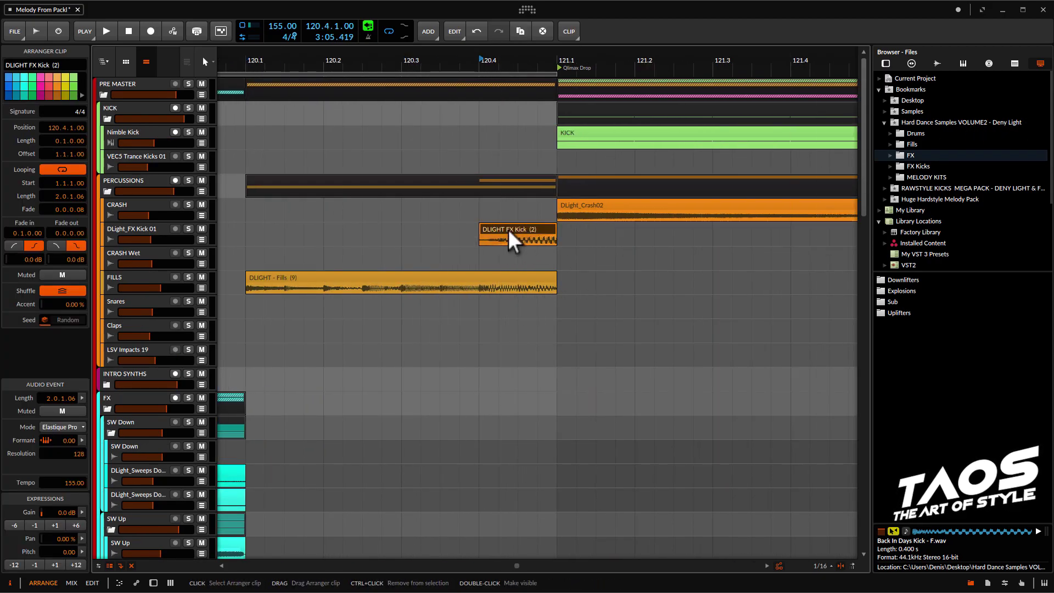
drag(480, 239, 527, 244)
click(250, 240)
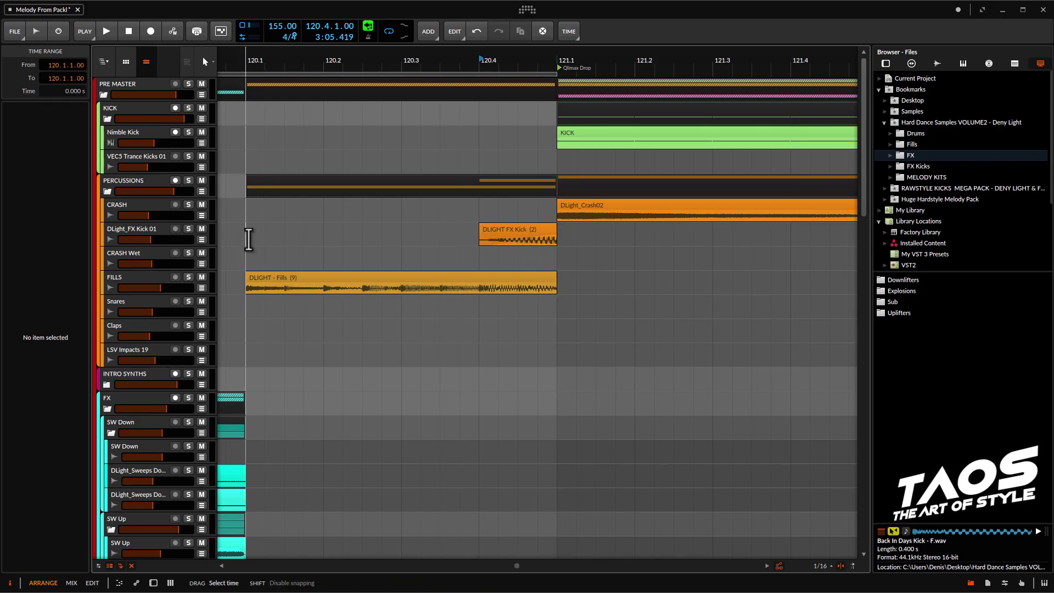
scroll(331, 285, down, 1)
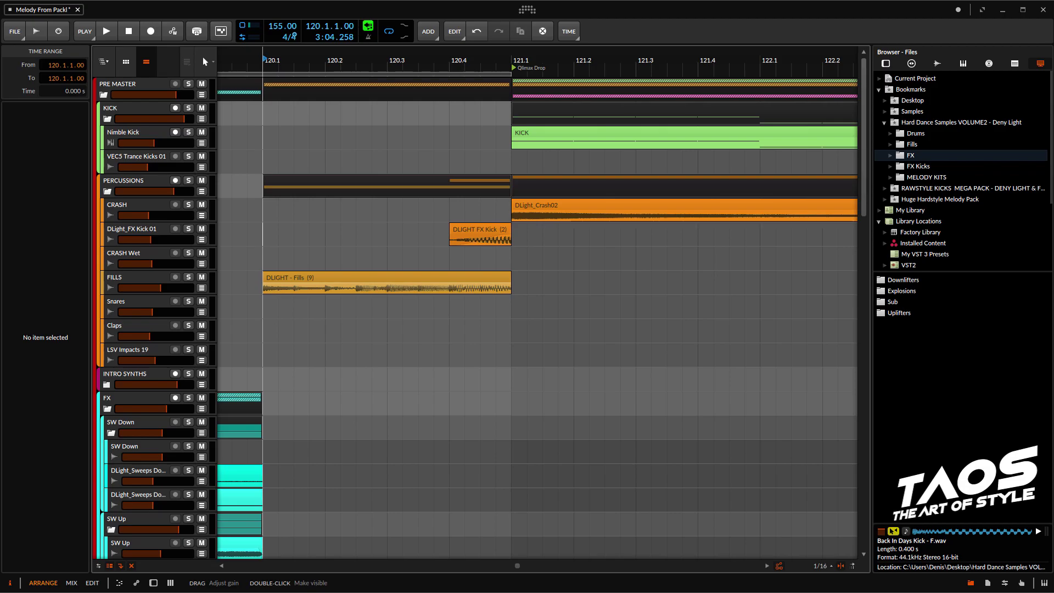
key(space)
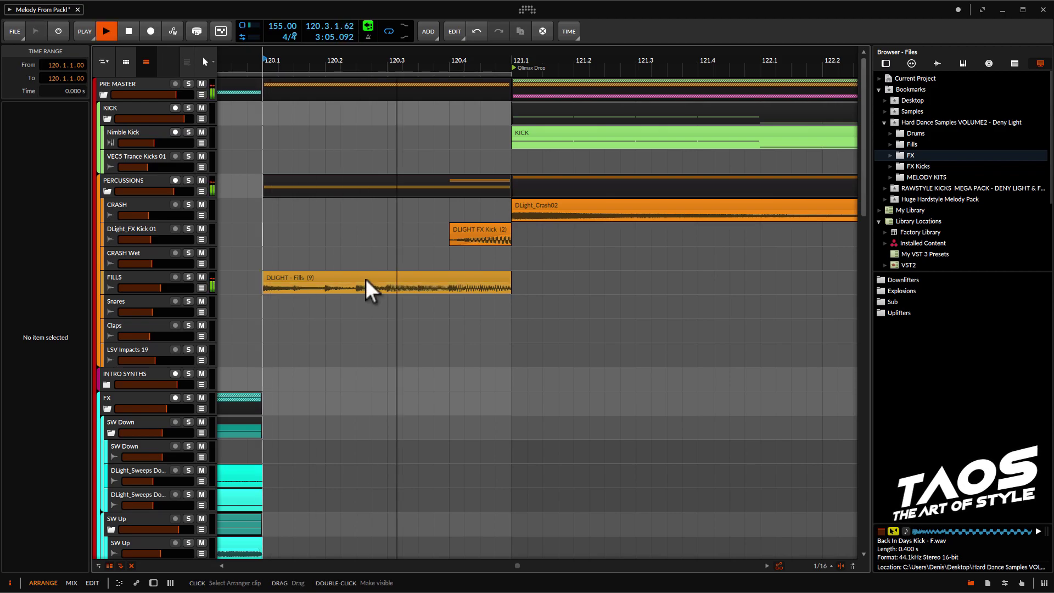
drag(365, 279, 589, 382)
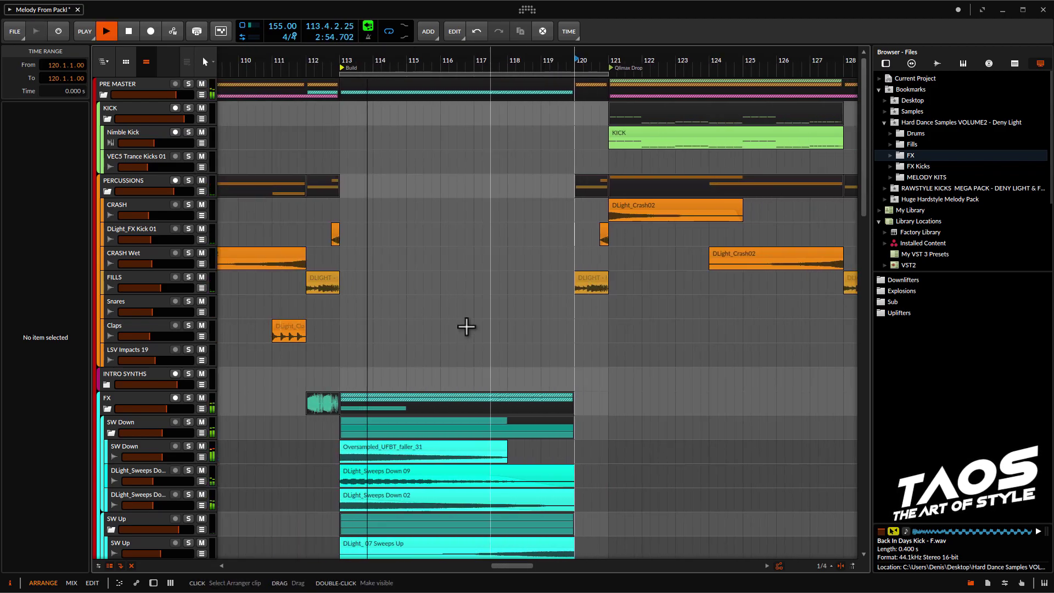
key(space)
Step: Copy the first bar of the bar 97 Main LD clip to bar 113 on Leads layer and remove the Filter Frequency dip at bar 114
scroll(337, 250, down, 15)
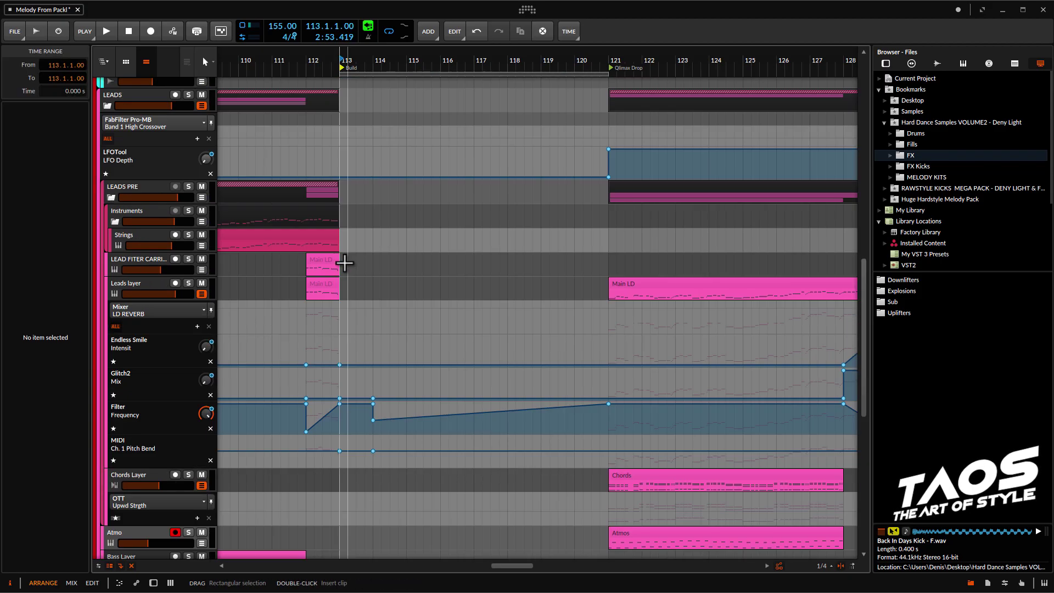
drag(374, 254, 488, 361)
scroll(440, 365, up, 8)
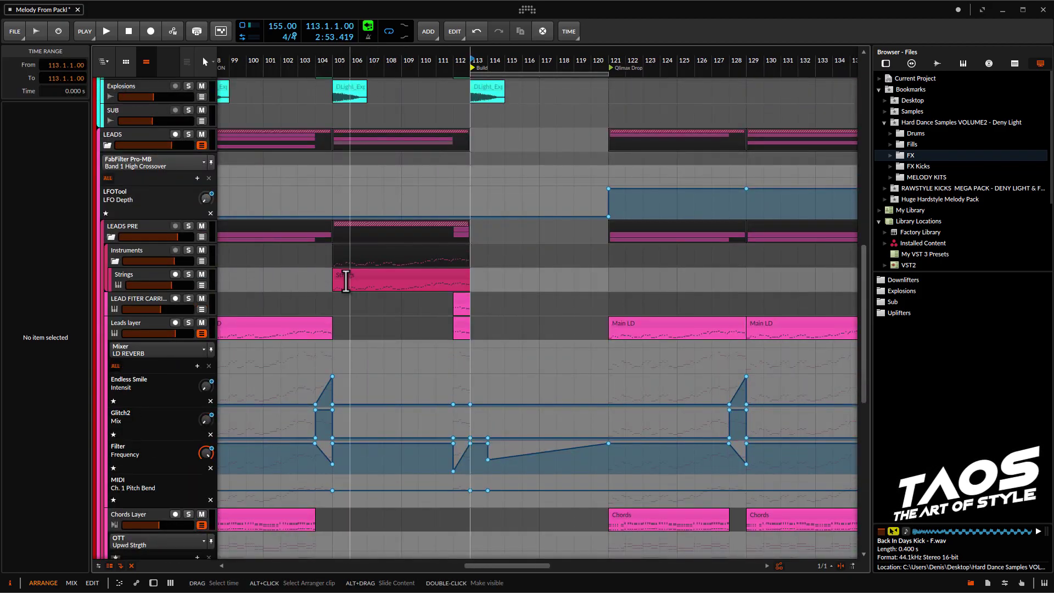
scroll(330, 284, left, 5)
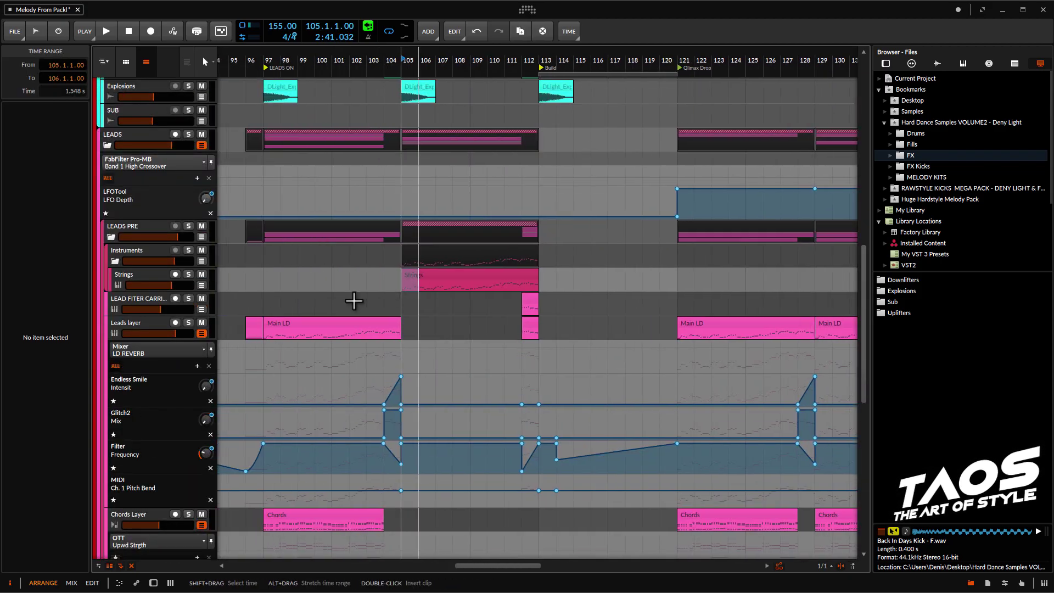
click(268, 329)
click(540, 333)
key(ctrl+v)
scroll(569, 335, up, 5)
click(473, 328)
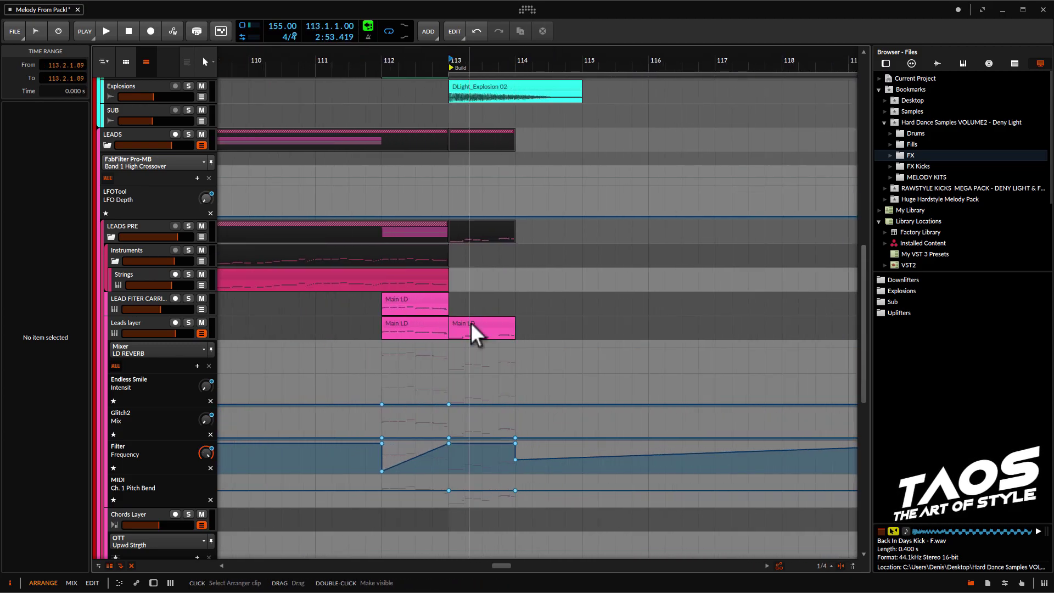
drag(514, 442, 451, 444)
Step: Duplicate the one-bar Main LD clip at bar 113 three times on the Leads layer track, filling bars 113 to 116
click(508, 330)
scroll(433, 355, down, 5)
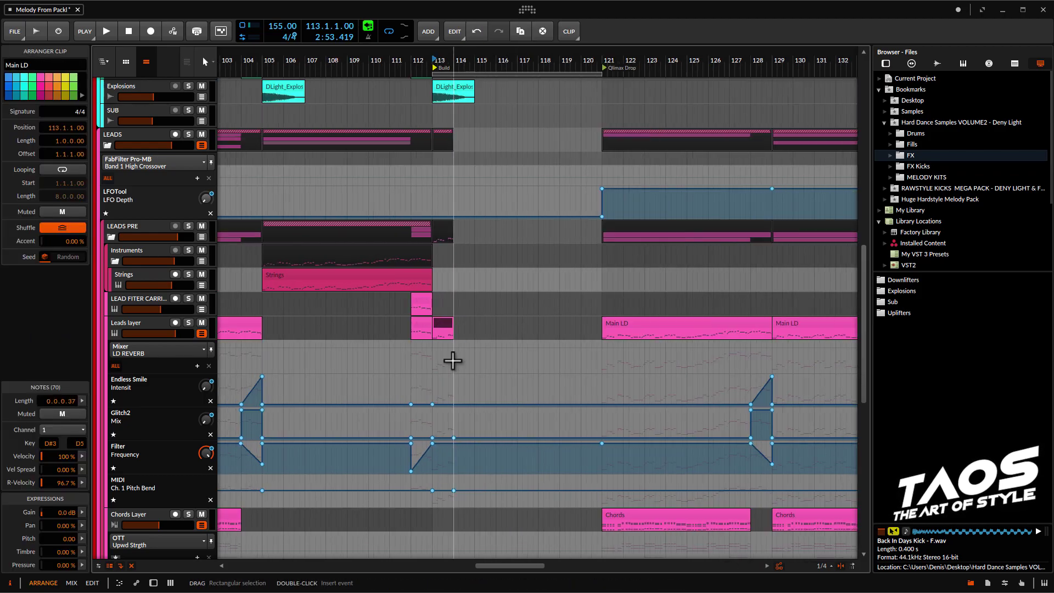
scroll(462, 357, up, 4)
key(ctrl+d)
key(ctrl+d)
key(ctrl+d)
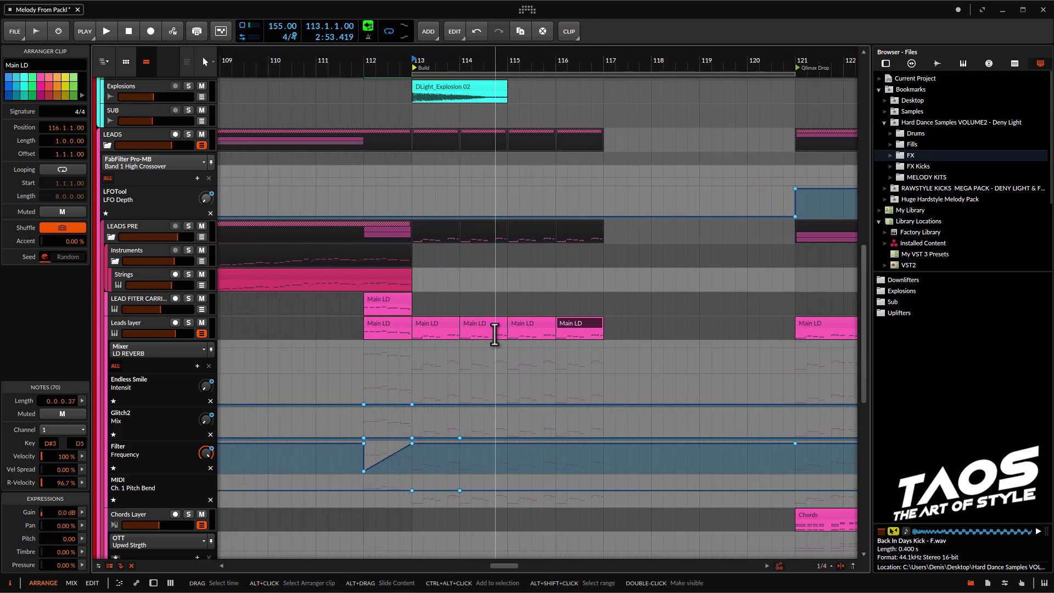
Step: Copy the first half bar of the Main LD clip to bar 117 and duplicate it three times through bar 118
click(430, 324)
shift+click(580, 320)
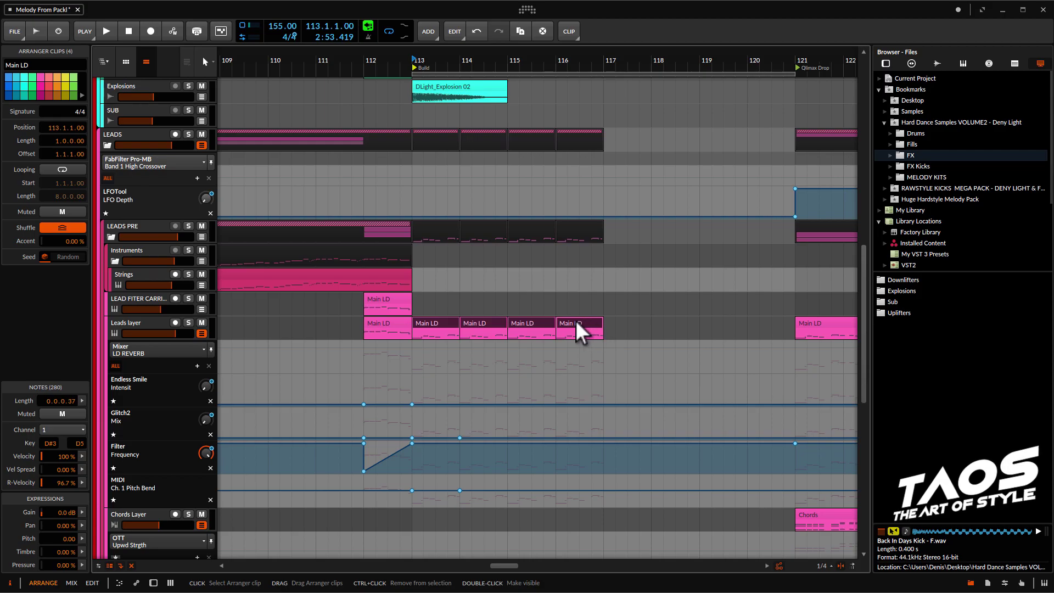
click(581, 324)
drag(583, 325, 617, 317)
click(647, 321)
key(ctrl+d)
key(ctrl+d)
key(ctrl+d)
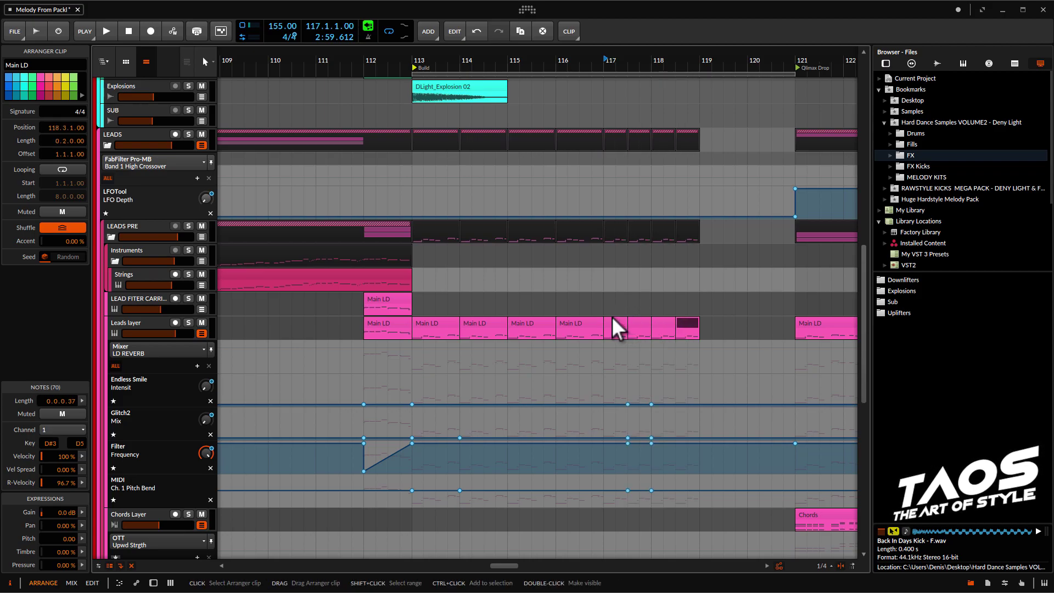
Step: Fill bar 119 with one-beat Main LD repeats and consolidate the clips from bar 113 to 120 into one seven-bar clip
scroll(604, 319, right, 4)
key(ctrl+d)
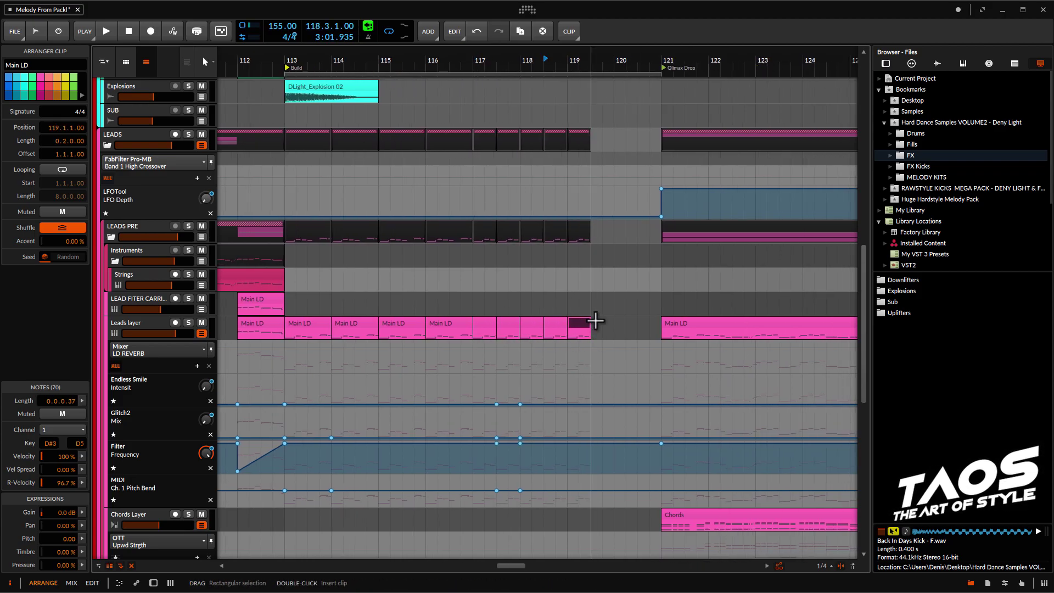
drag(590, 321, 317, 330)
key(ctrl+d)
key(ctrl+d)
key(ctrl+d)
scroll(334, 328, down, 2)
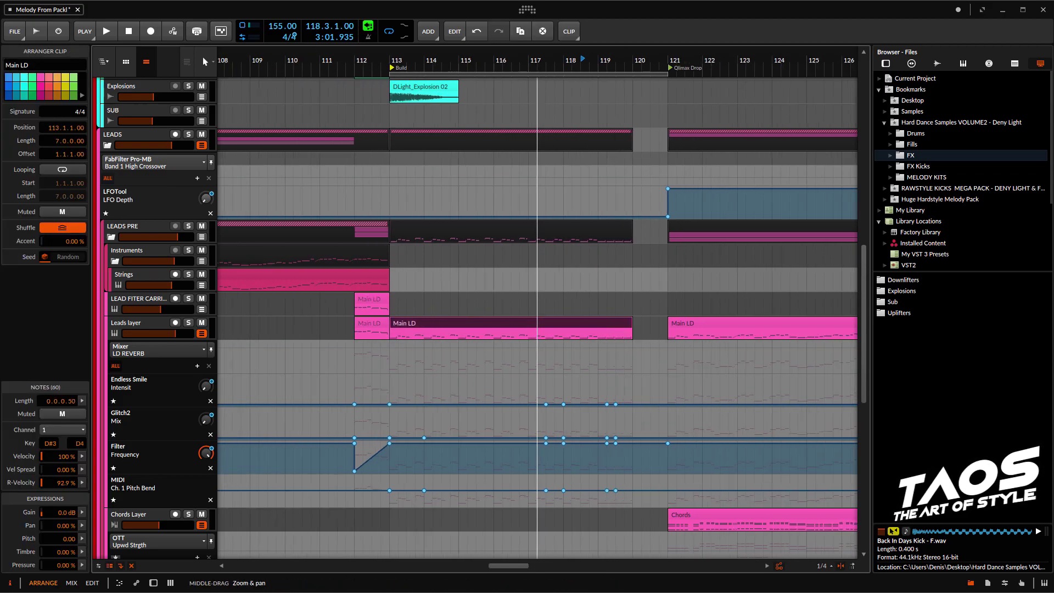
Step: Play the consolidated Main LD clip from bar 113 to hear the lead repetitions in the build
click(392, 334)
key(space)
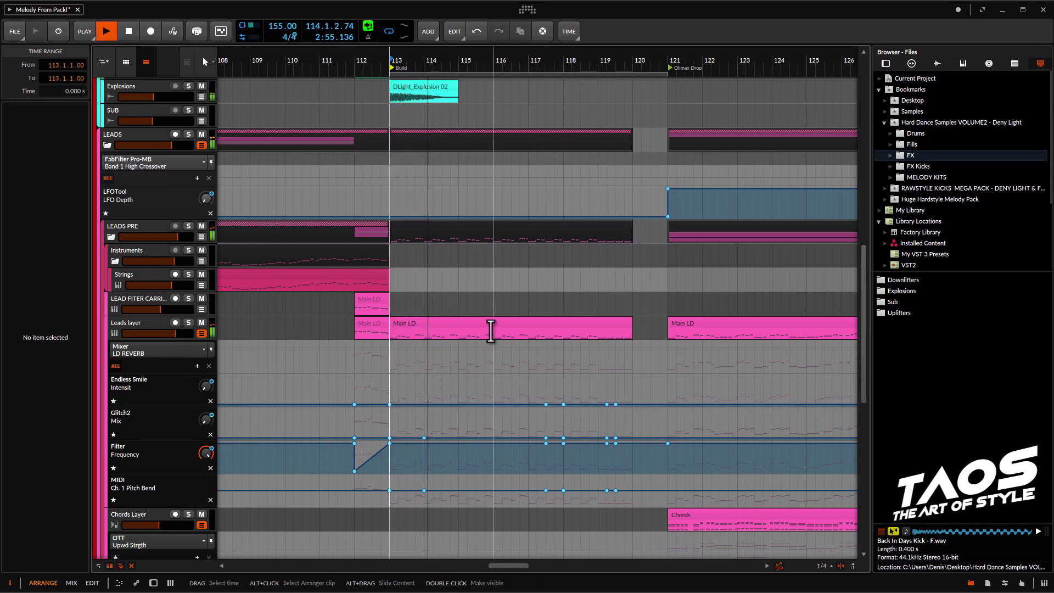
scroll(490, 329, up, 2)
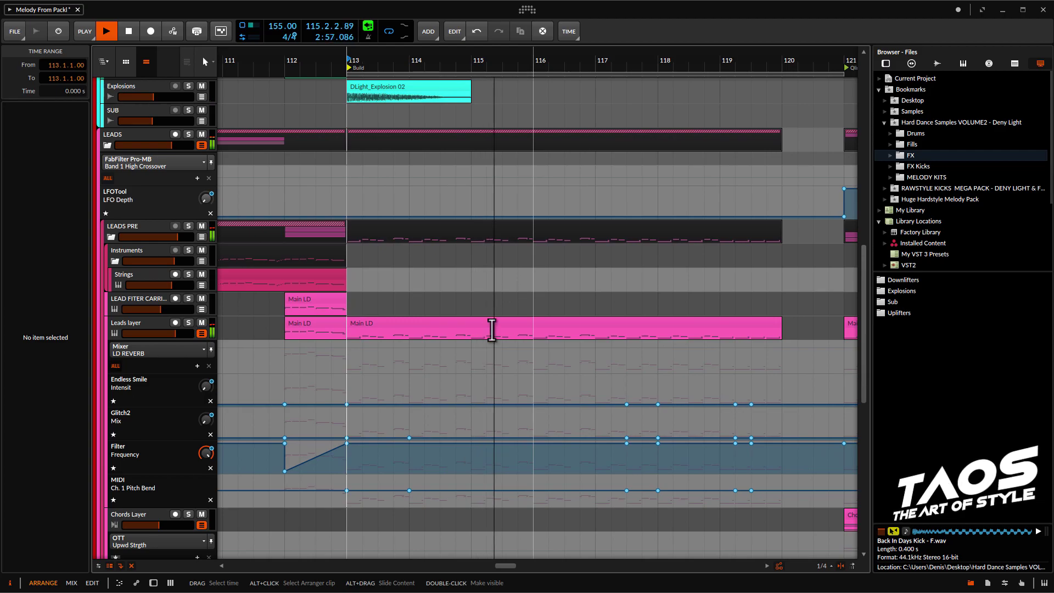
scroll(623, 358, down, 1)
key(space)
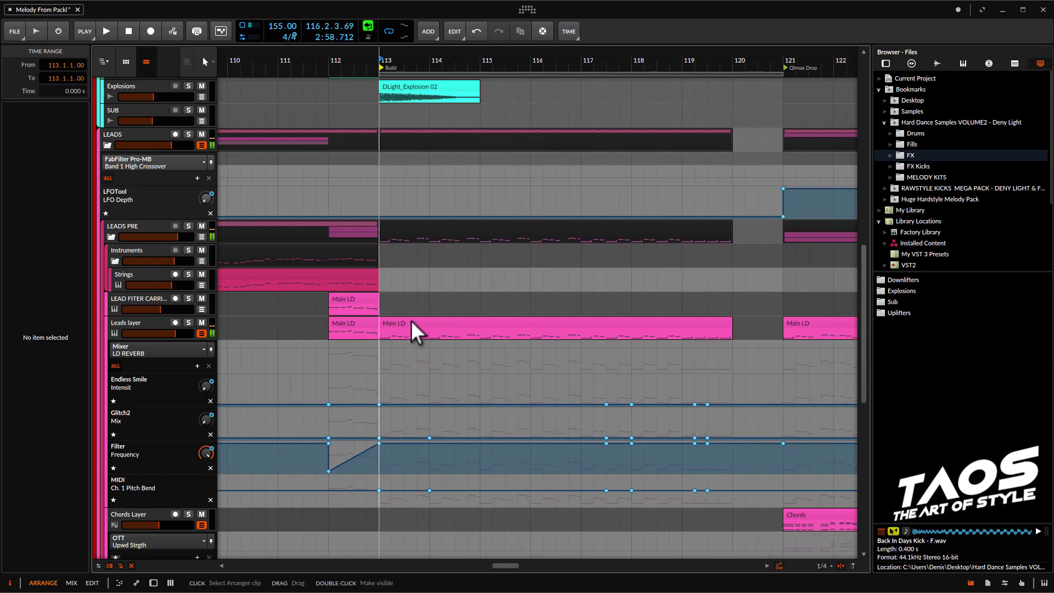
Step: Open the consolidated Main LD clip of the Leads layer track in the note editor with all seven bars in view
double_click(411, 321)
scroll(283, 297, up, 3)
key(a)
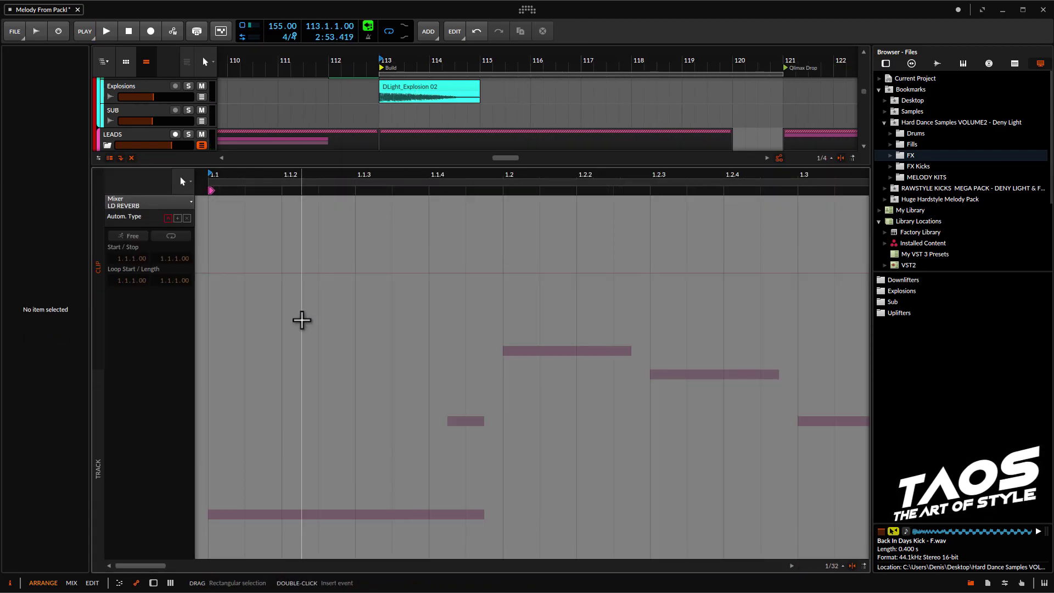
key(a)
click(133, 326)
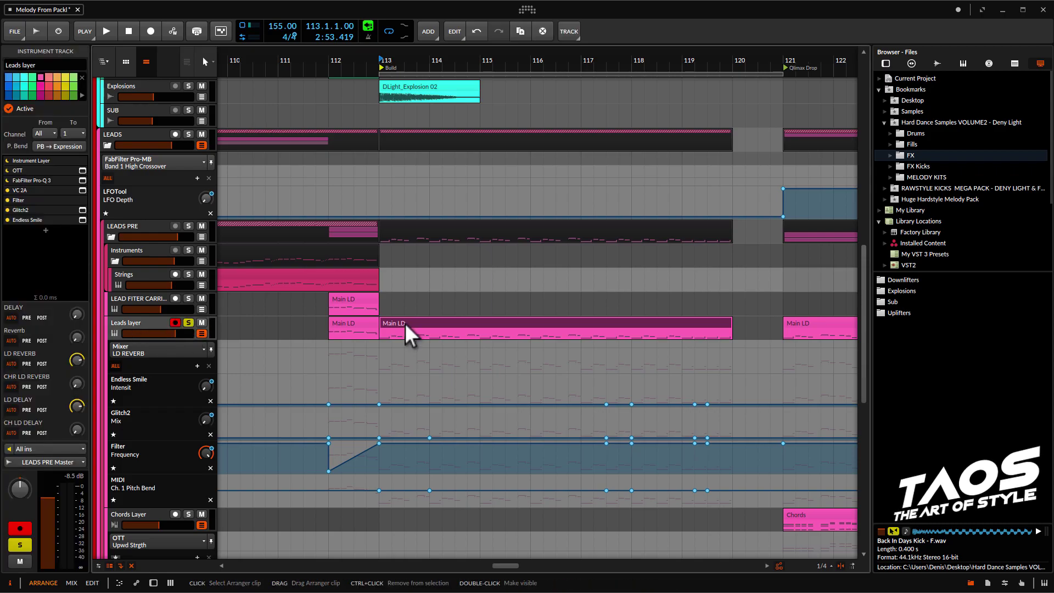
double_click(404, 323)
drag(333, 344, 391, 344)
drag(540, 344, 480, 344)
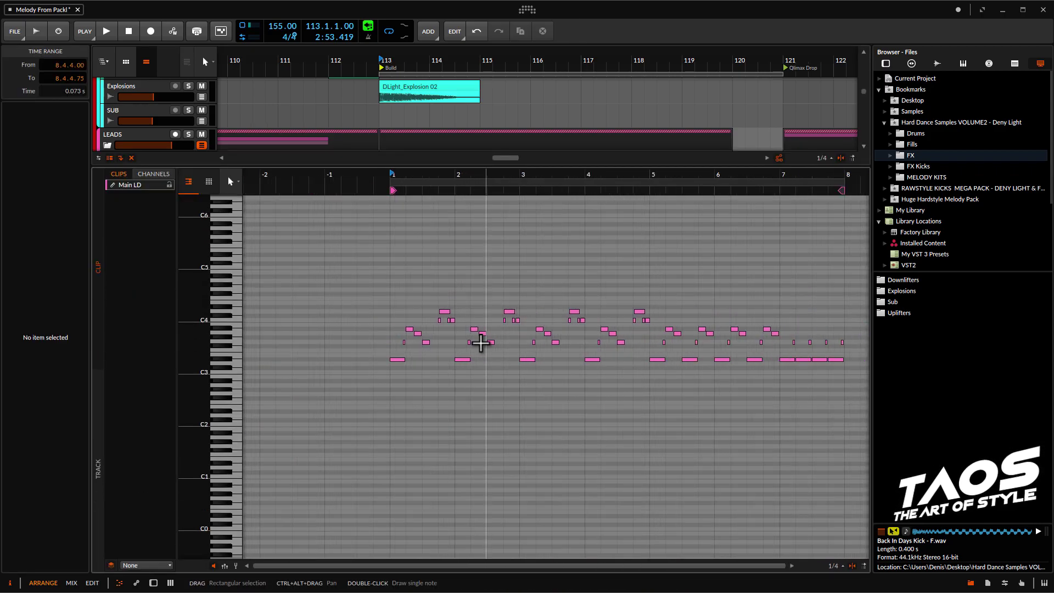
Step: Play the lead's opening and delete the last C4 note of each of the first four bars
key(space)
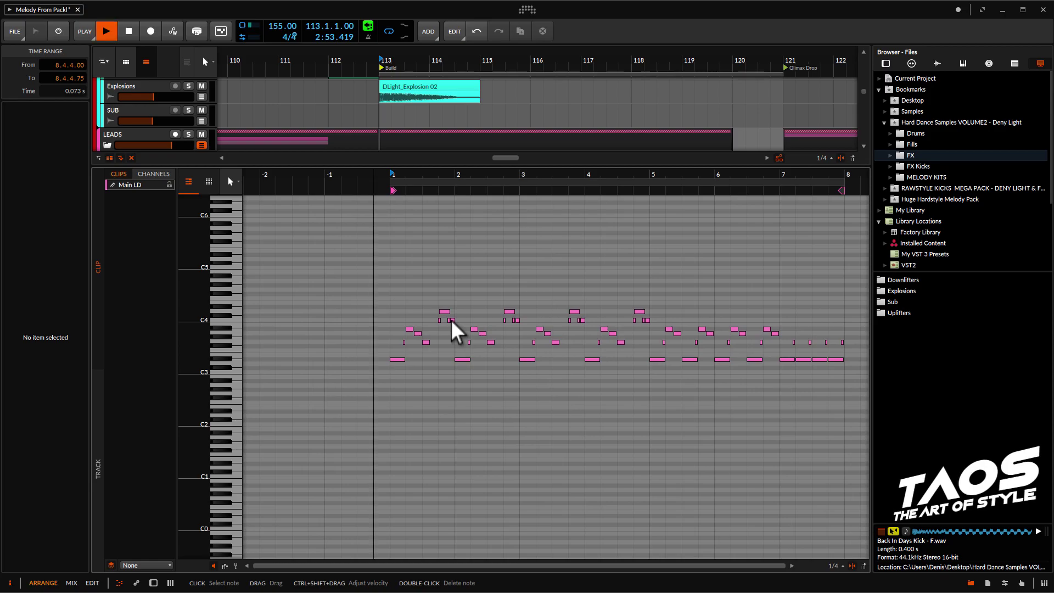
scroll(462, 318, up, 4)
key(space)
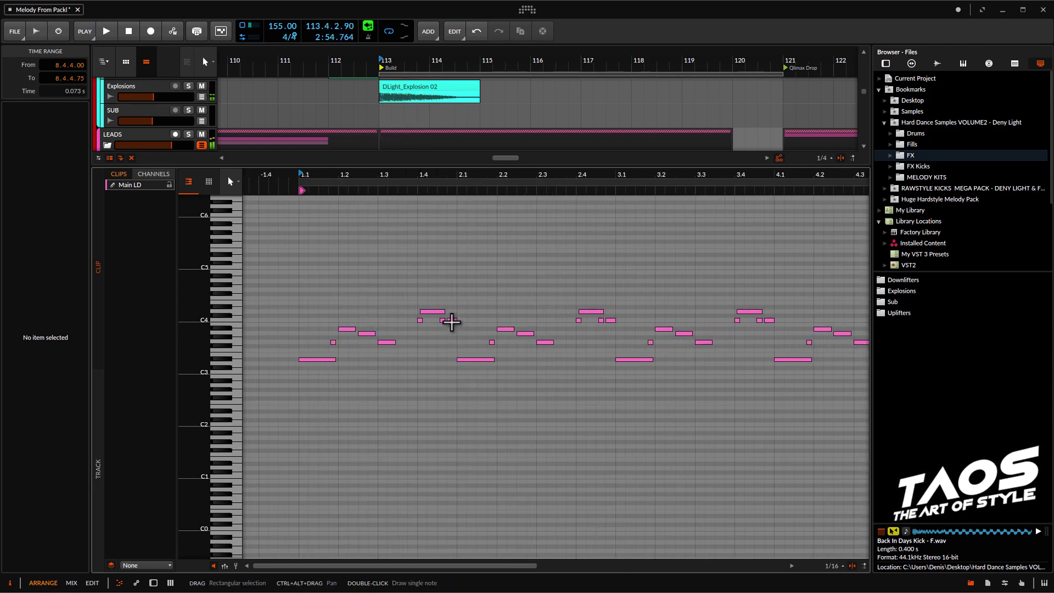
click(610, 321)
double_click(612, 321)
double_click(769, 321)
drag(765, 320, 719, 360)
drag(857, 342, 523, 342)
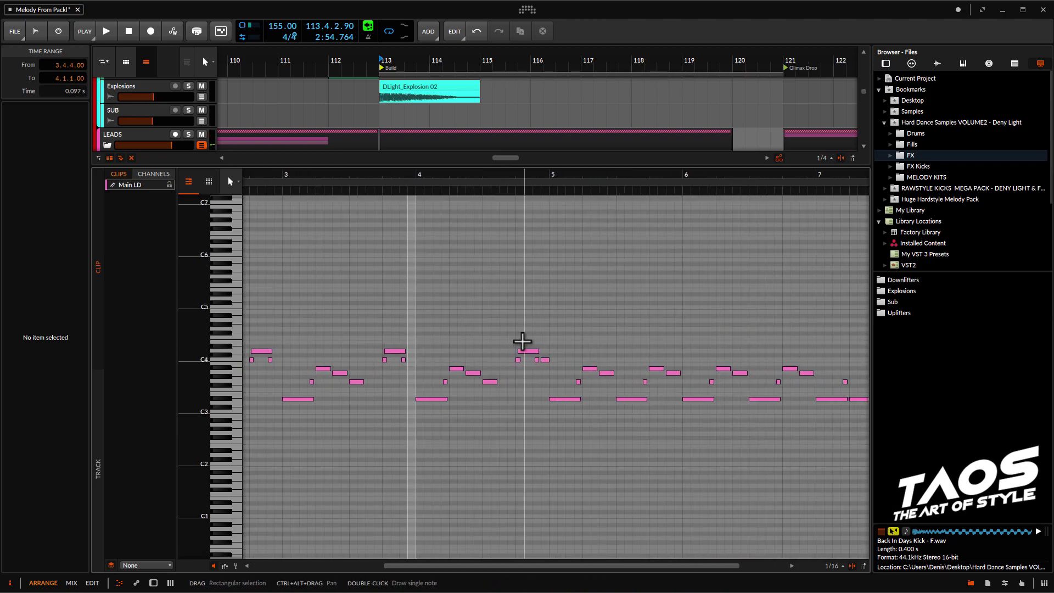
double_click(546, 360)
scroll(541, 349, down, 4)
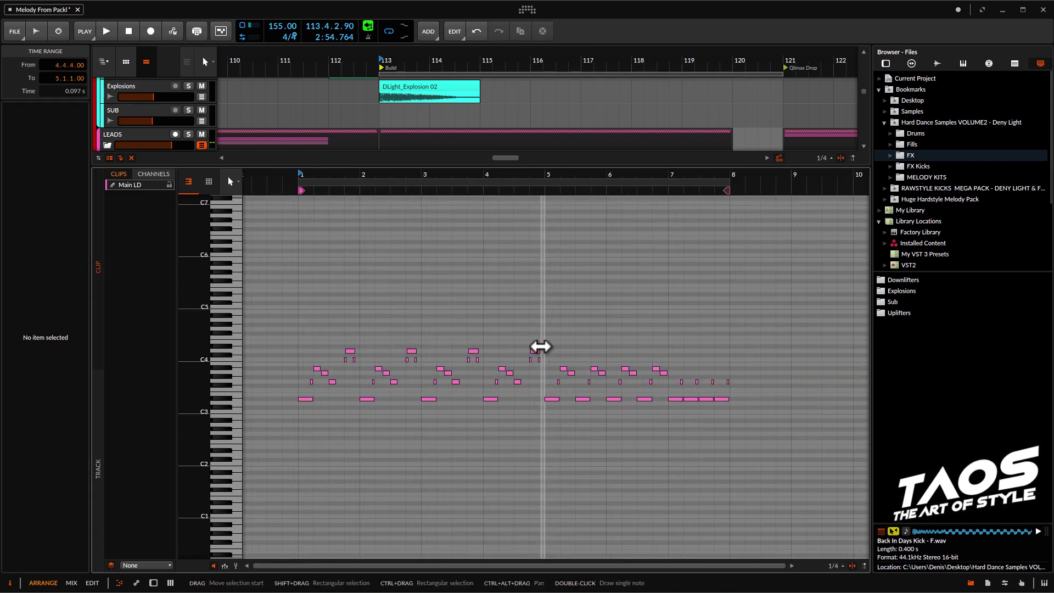
Step: Delete the last C4 note in bar 1 of the Main LD clip and extend its D4 note to the bar's end
key(space)
scroll(342, 337, up, 2)
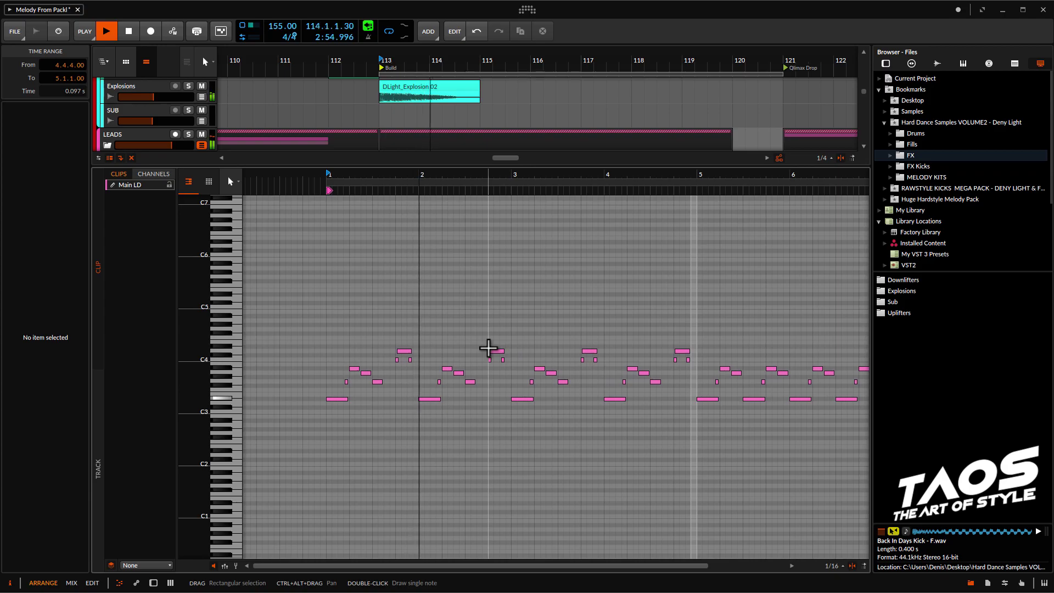
scroll(415, 346, up, 3)
key(space)
drag(414, 370, 402, 329)
double_click(406, 360)
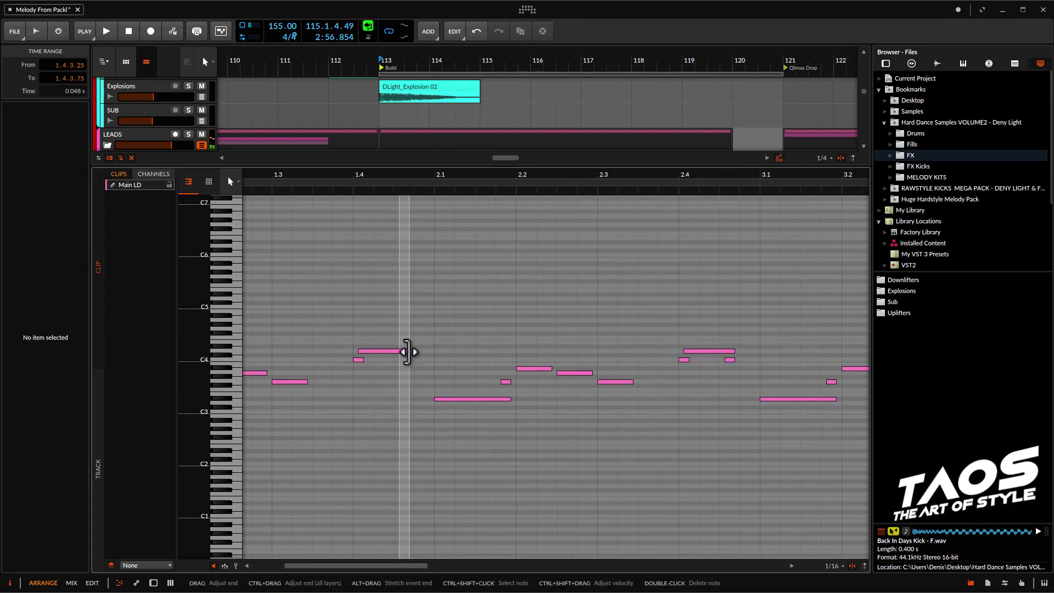
scroll(412, 361, up, 4)
scroll(485, 411, down, 4)
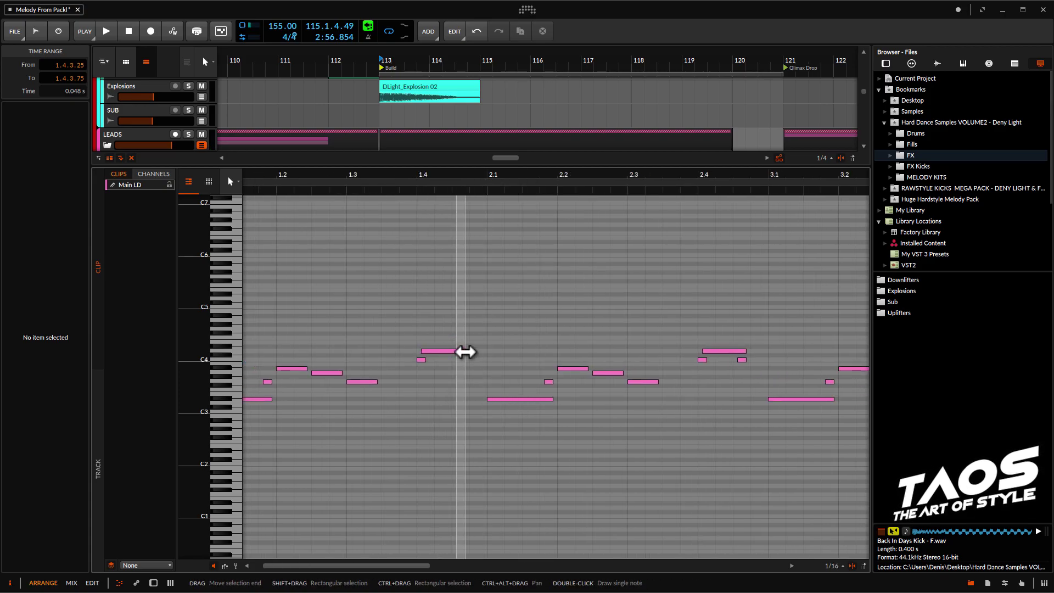
drag(465, 352, 483, 352)
Step: Play the changed first bar, then remove bar 2's last C4 note and extend its D4 note to the bar's end
scroll(482, 352, down, 1)
scroll(482, 352, down, 3)
key(space)
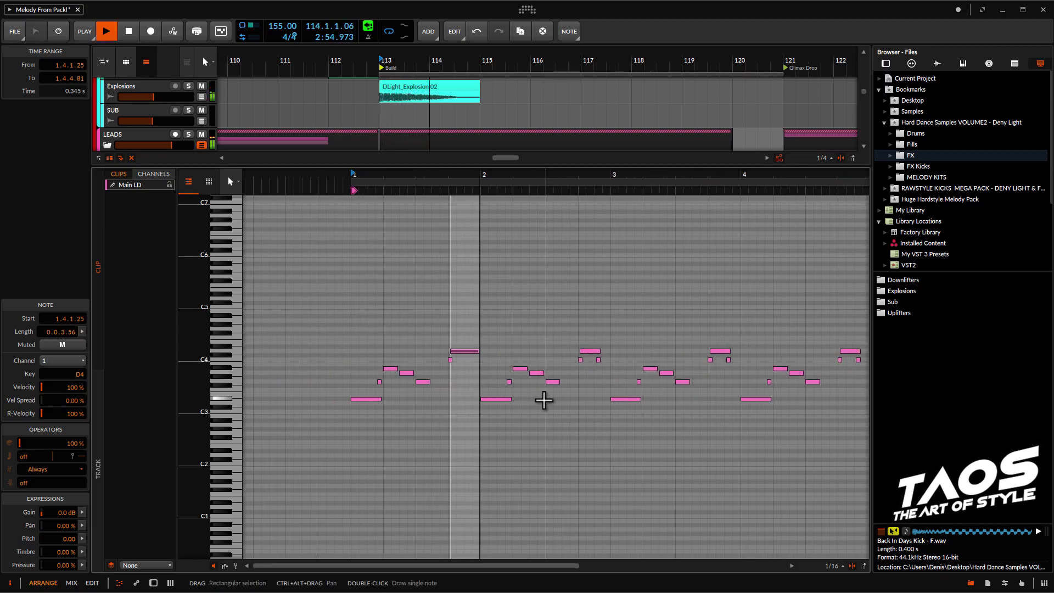
key(space)
scroll(606, 373, up, 4)
drag(586, 361, 619, 325)
click(571, 361)
key(Delete)
scroll(510, 346, down, 4)
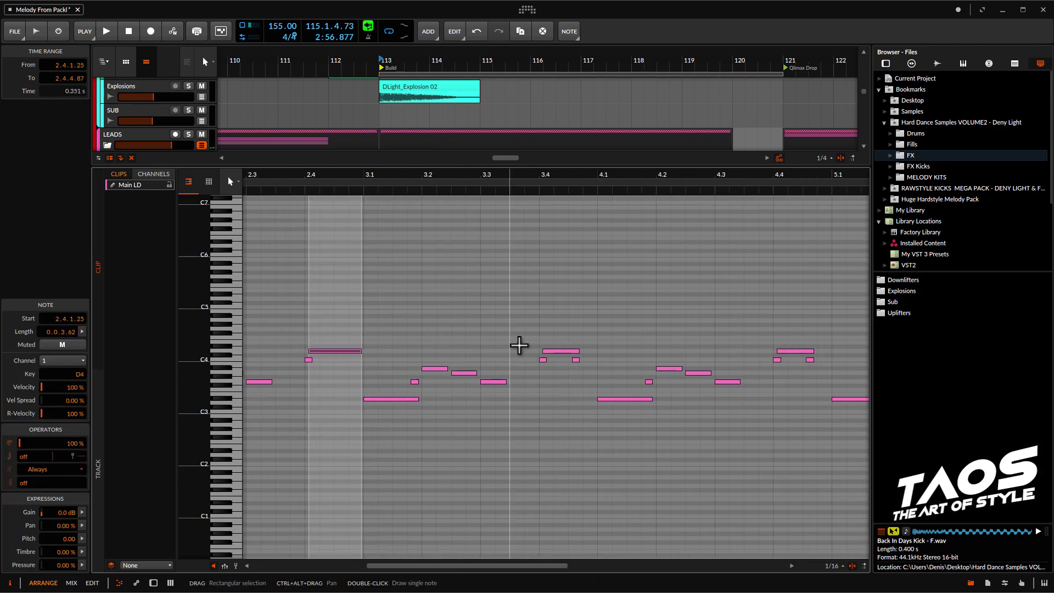
Step: Delete the last C4 notes in bars 3 and 4 and extend both D4 notes to the ends of their bars
double_click(576, 360)
drag(577, 351, 596, 336)
double_click(812, 360)
drag(813, 350, 830, 330)
scroll(519, 335, down, 3)
Step: Play the edited lead from bar 113 and close the note editor to follow the build in the arrangement
key(space)
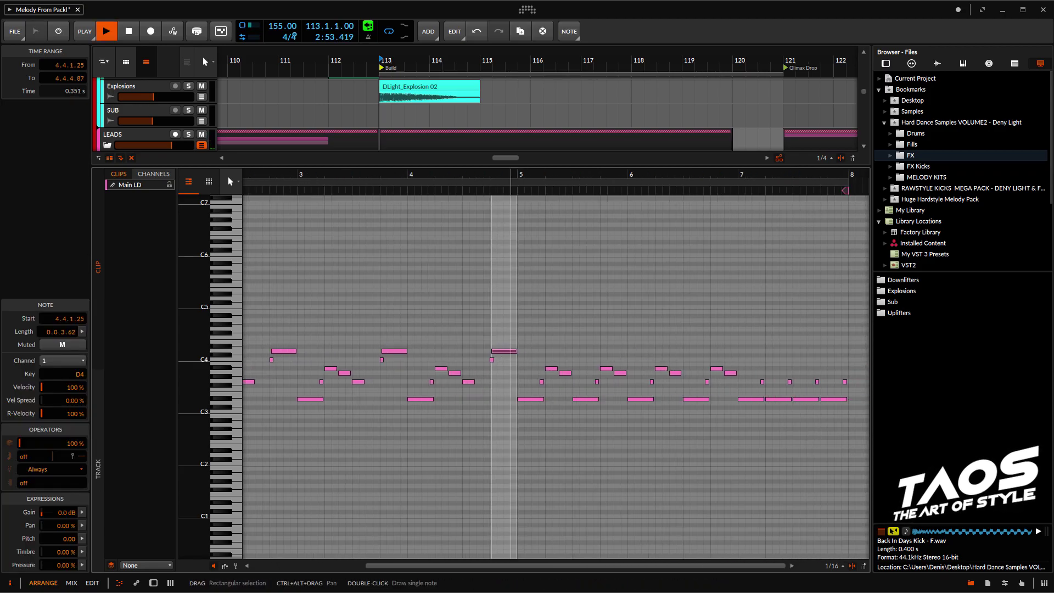
scroll(561, 339, down, 3)
key(e)
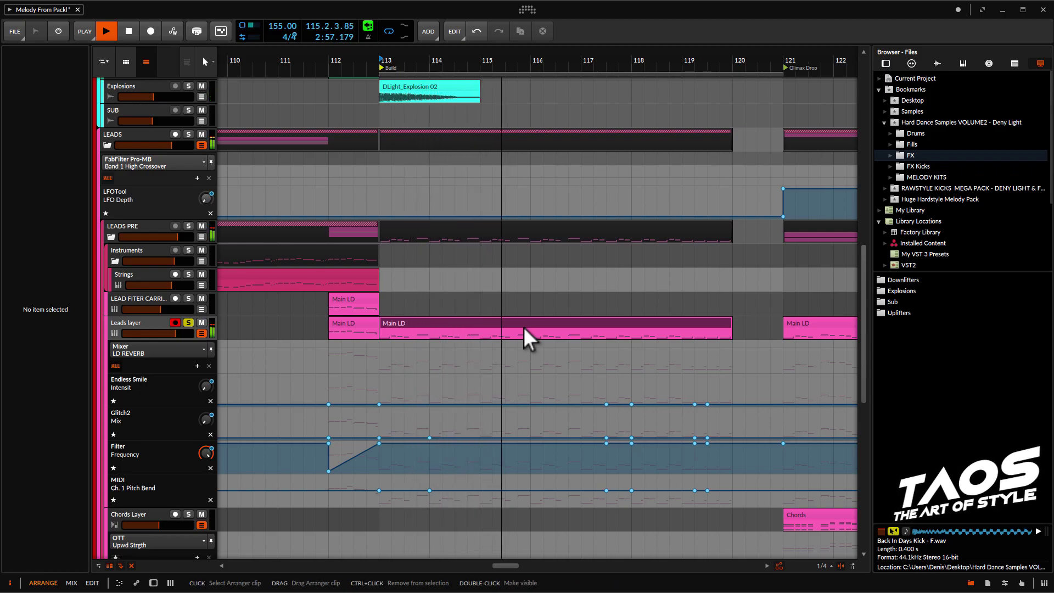
scroll(549, 358, down, 2)
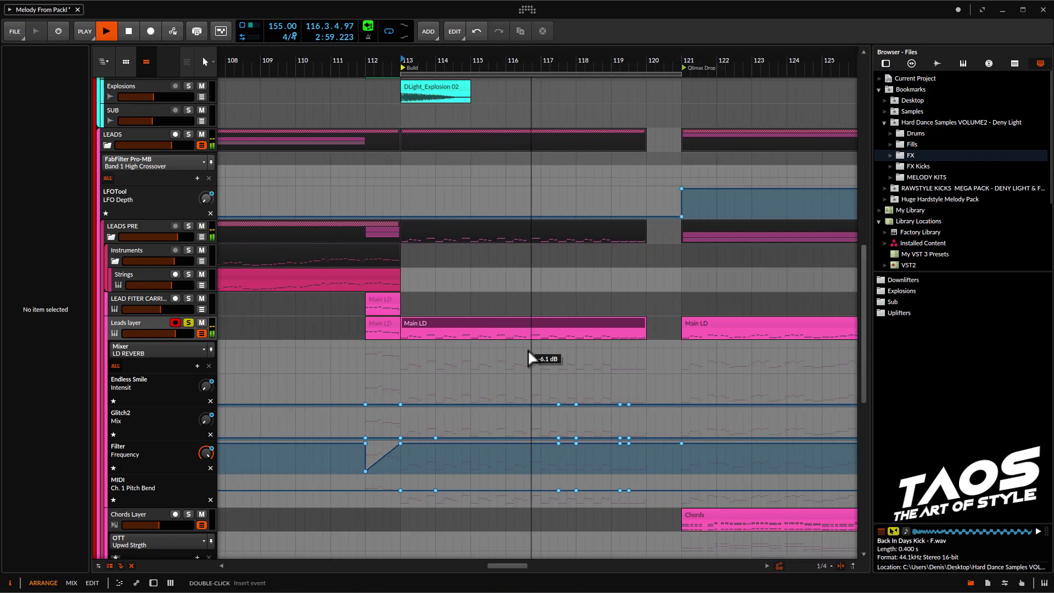
scroll(537, 344, up, 3)
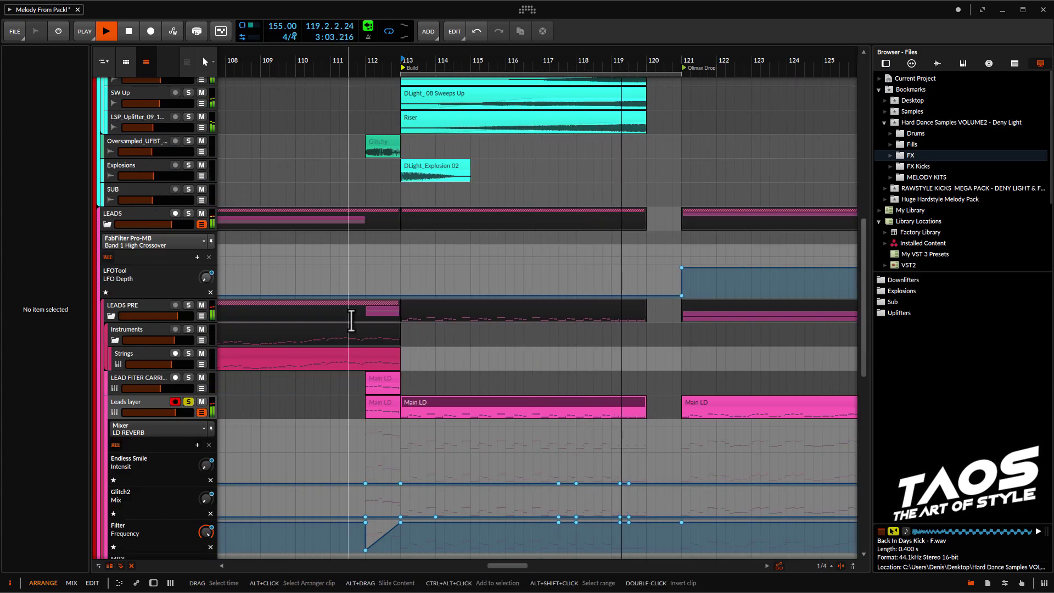
scroll(556, 397, down, 5)
Step: Show the Leads layer's devices and lower its Filter Frequency automation at bar 113 to form a ramp rising to bar 121
drag(643, 344, 550, 323)
key(Delete)
click(127, 198)
click(536, 352)
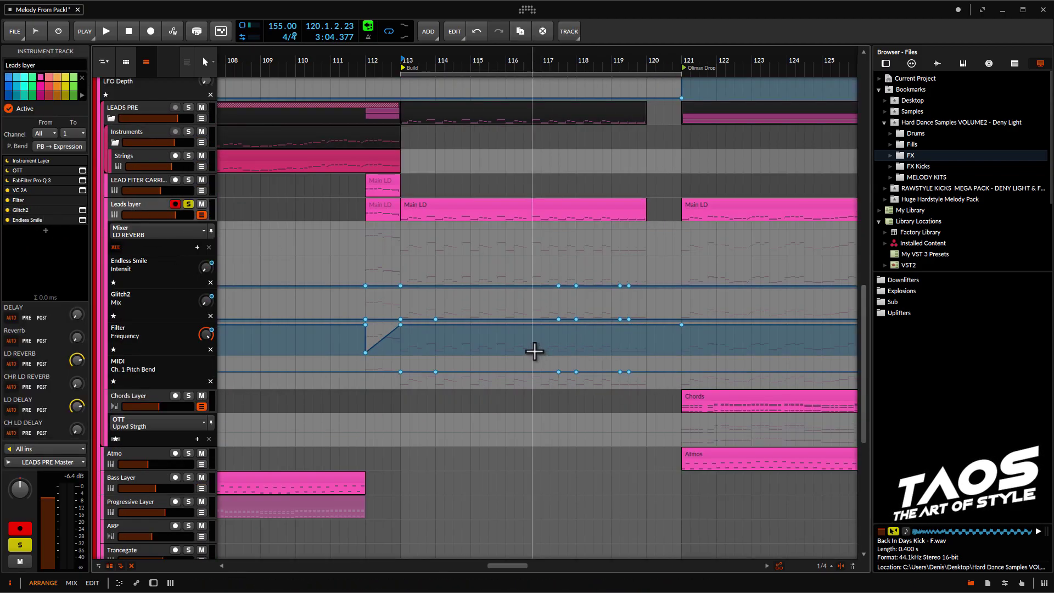
double_click(55, 197)
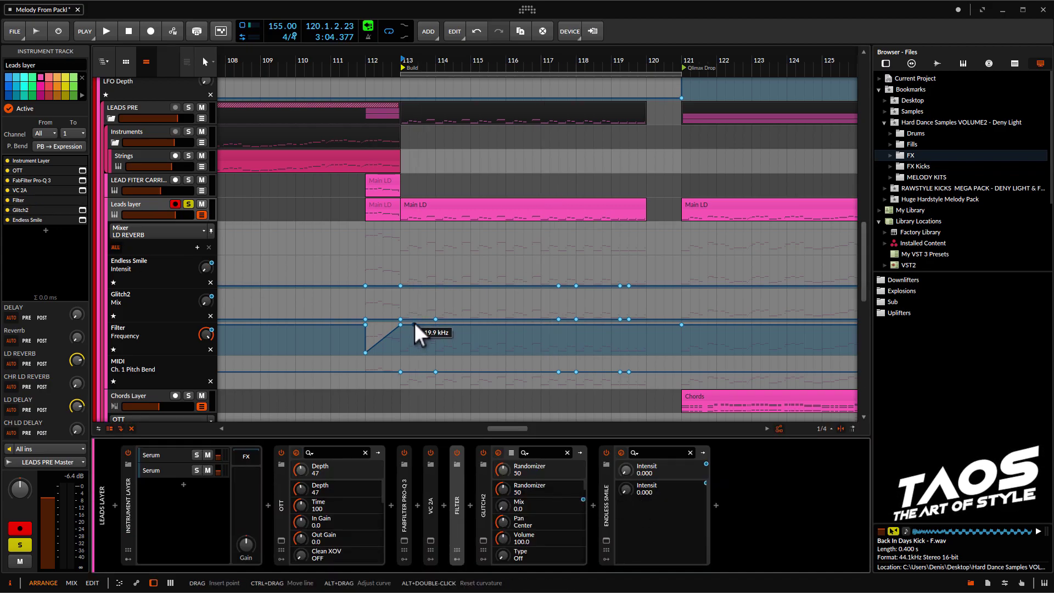
drag(417, 325, 400, 350)
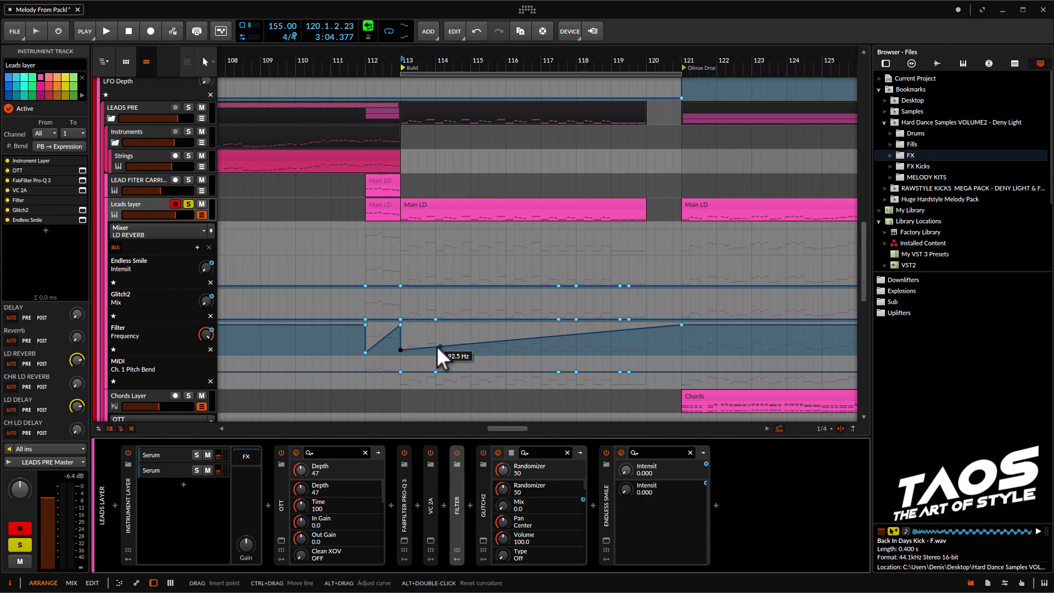
Step: Play from bar 113 and raise the starting point of the Filter Frequency ramp to 423 Hz
click(401, 228)
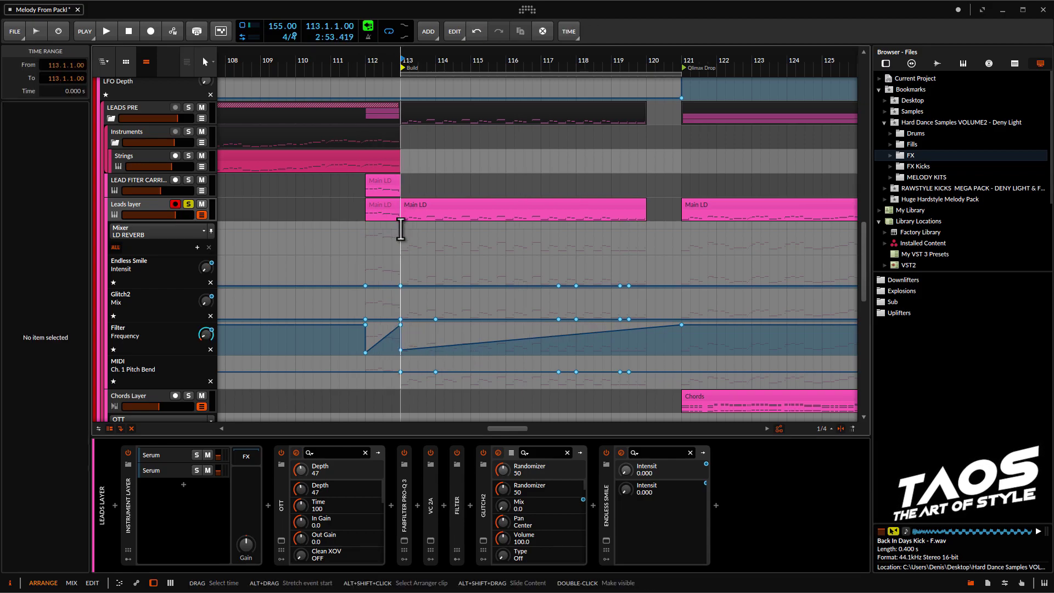
key(space)
drag(401, 348, 401, 343)
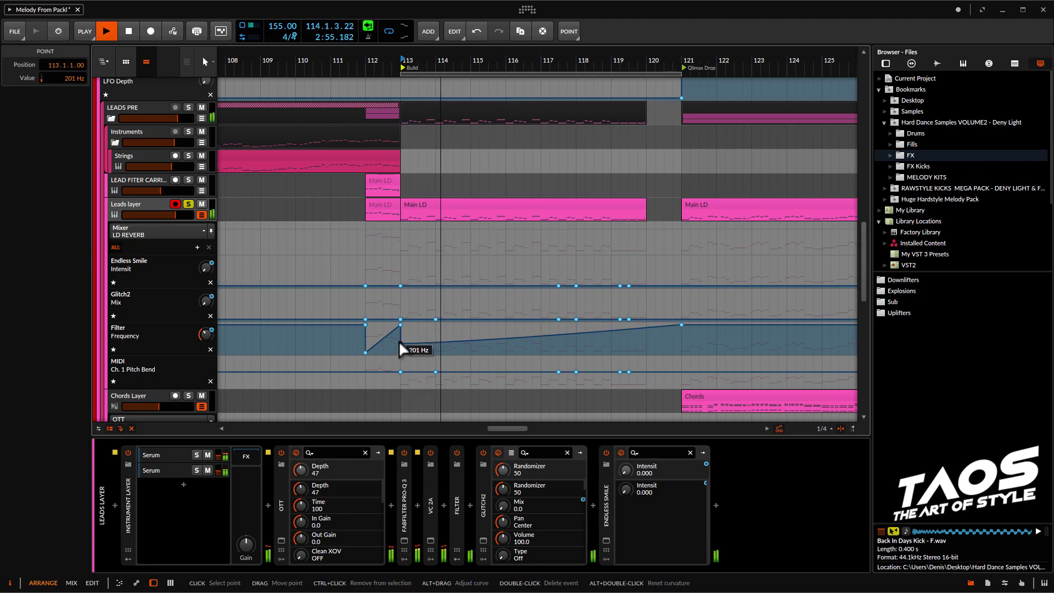
drag(400, 343, 400, 340)
key(space)
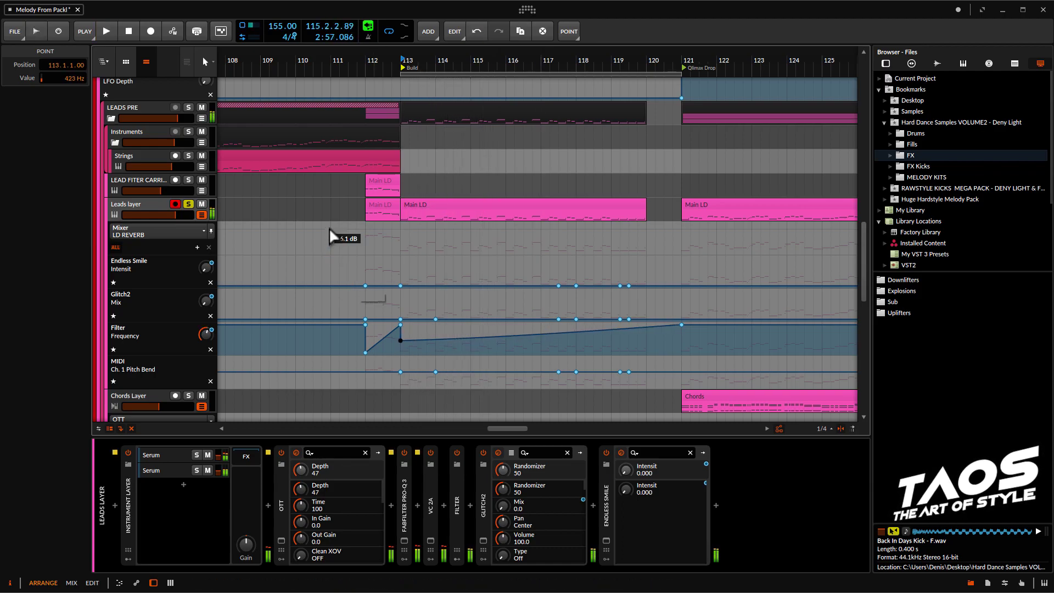
Step: Play from bar 112 to hear the lead's transition into the build with the filter ramp
click(362, 217)
key(space)
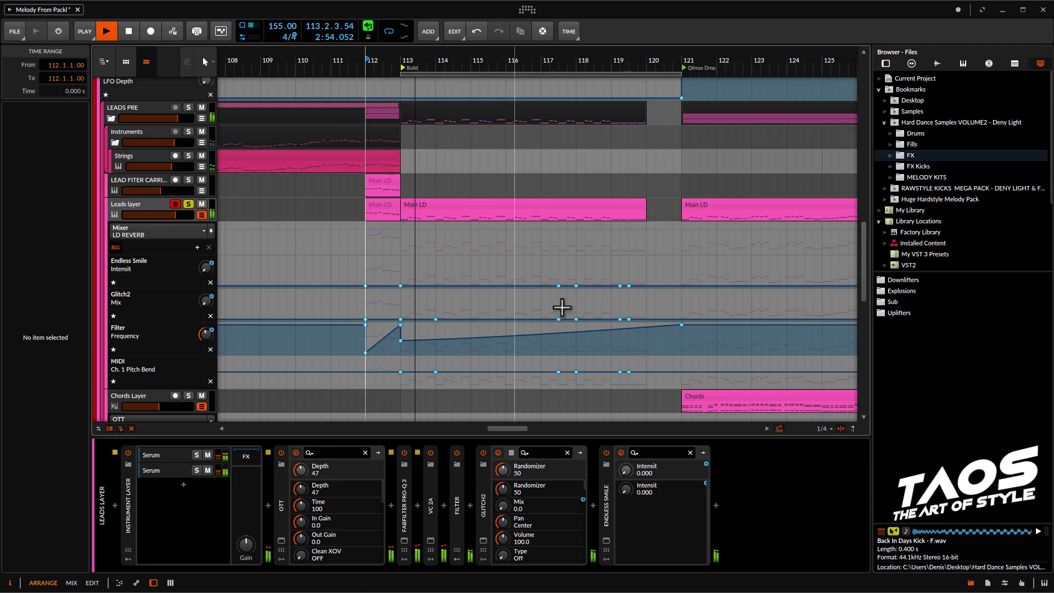
scroll(529, 289, down, 2)
scroll(528, 289, up, 3)
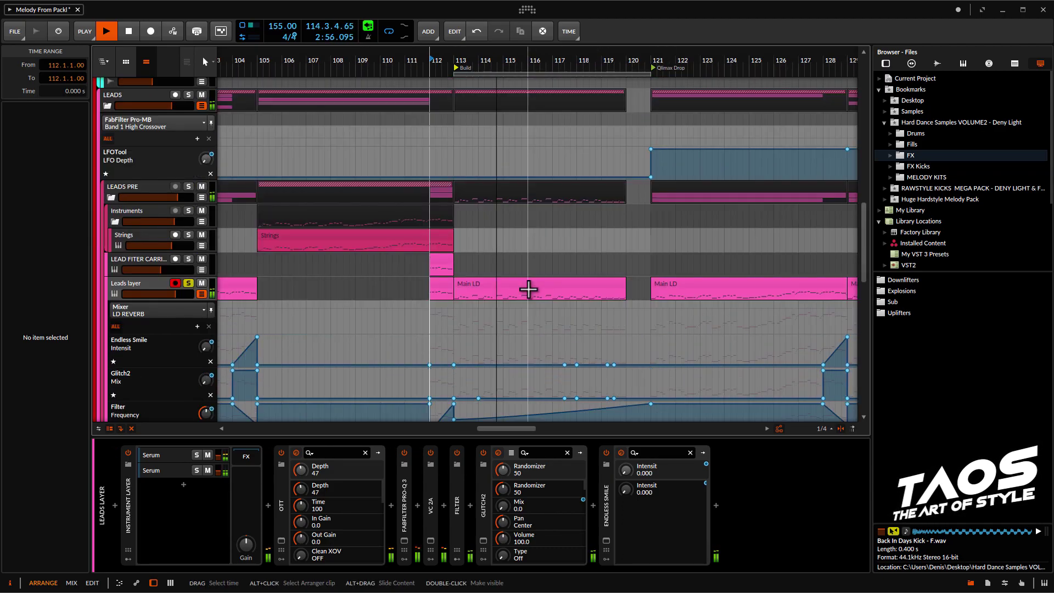
scroll(527, 287, right, 8)
scroll(358, 299, down, 6)
scroll(384, 295, down, 2)
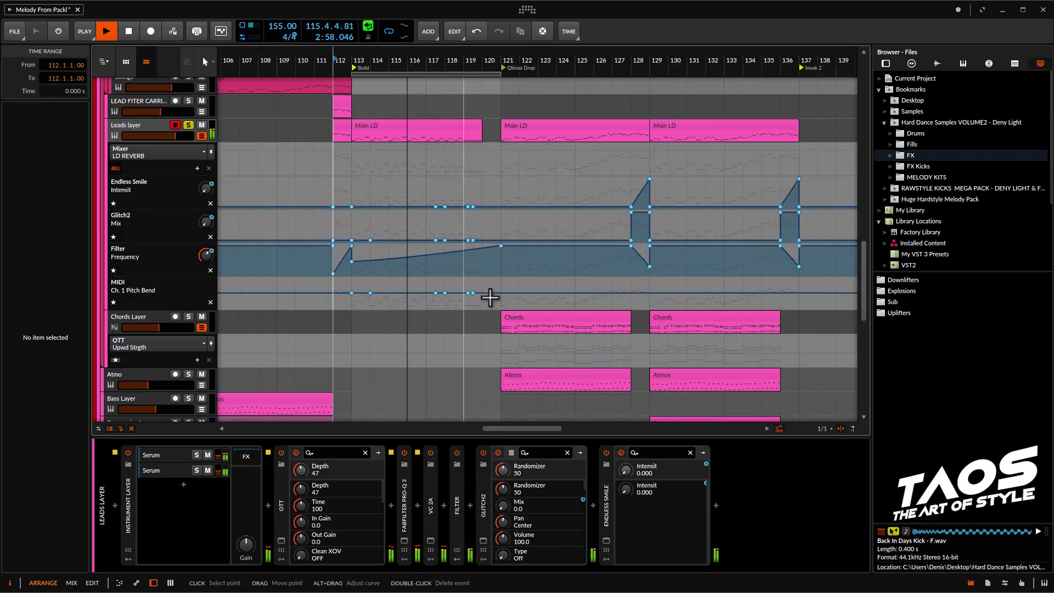
click(135, 132)
key(space)
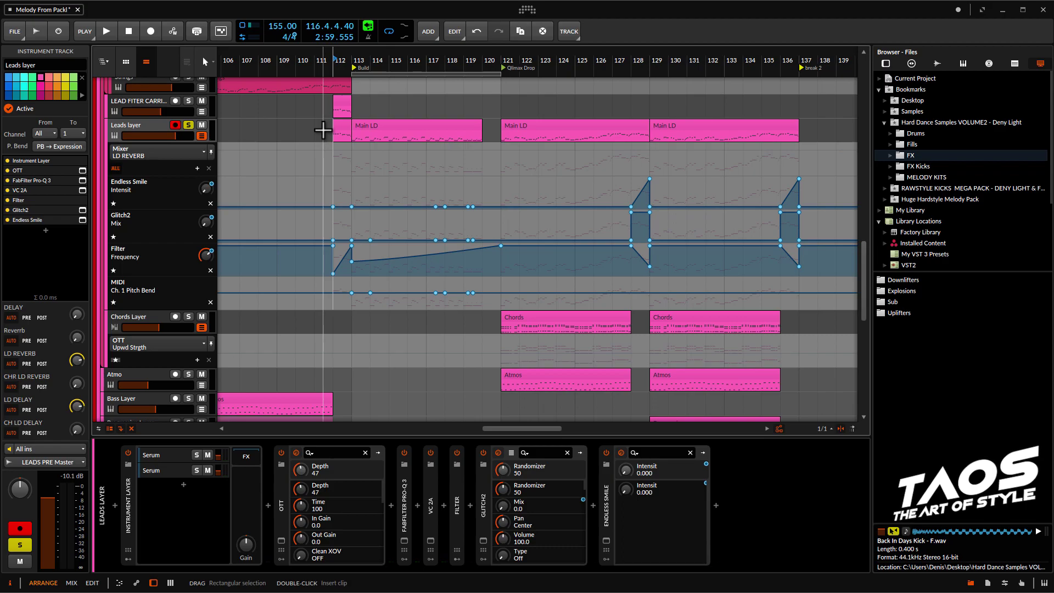
Step: Set the play position to bar 113 and look through the lead group's tracks for layers to add to the build
scroll(380, 163, up, 3)
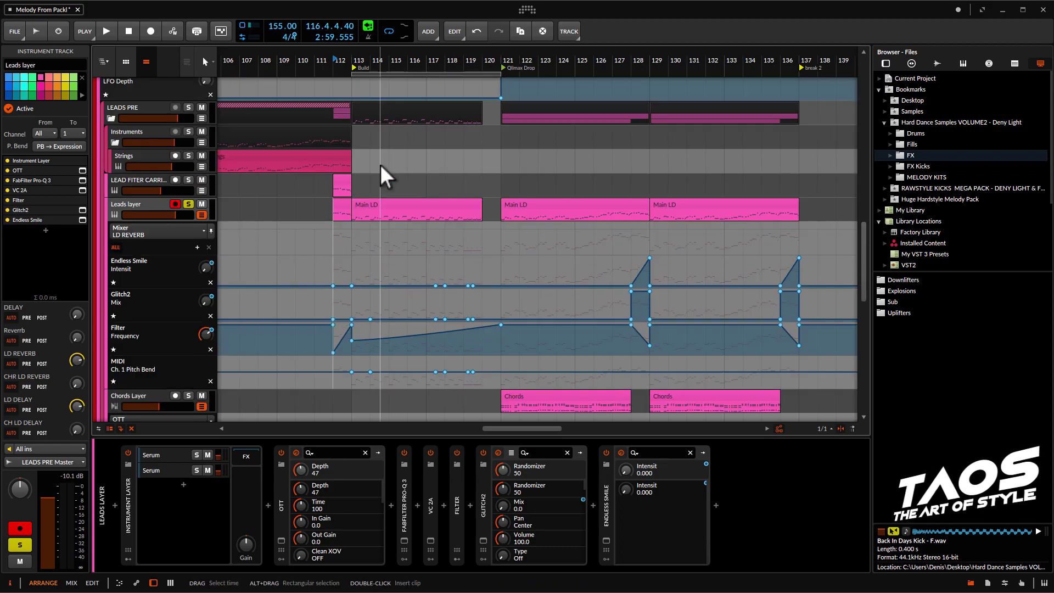
scroll(368, 170, left, 5)
scroll(554, 244, up, 4)
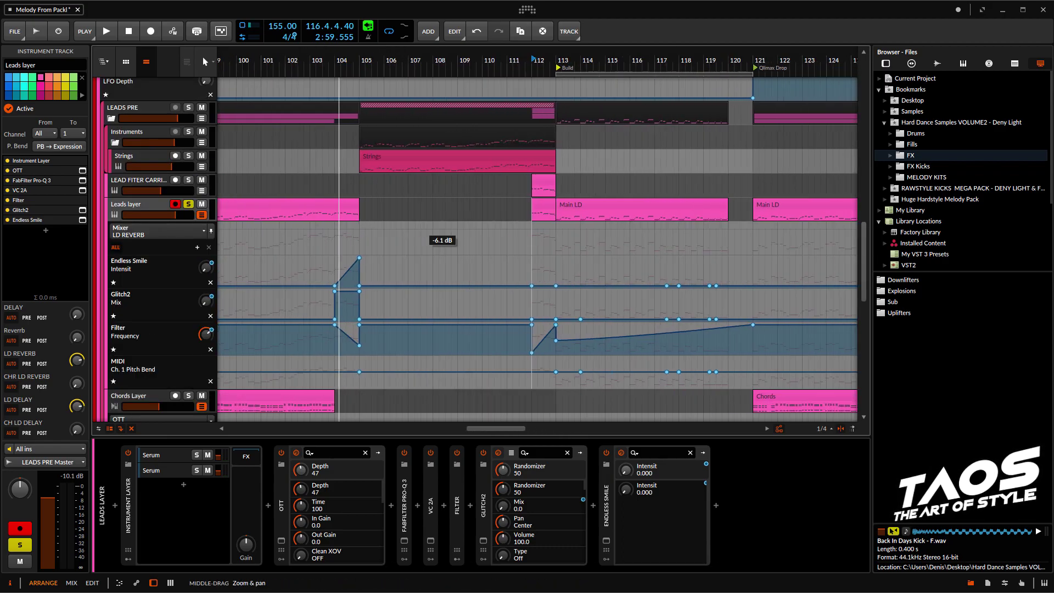
drag(628, 250, 374, 229)
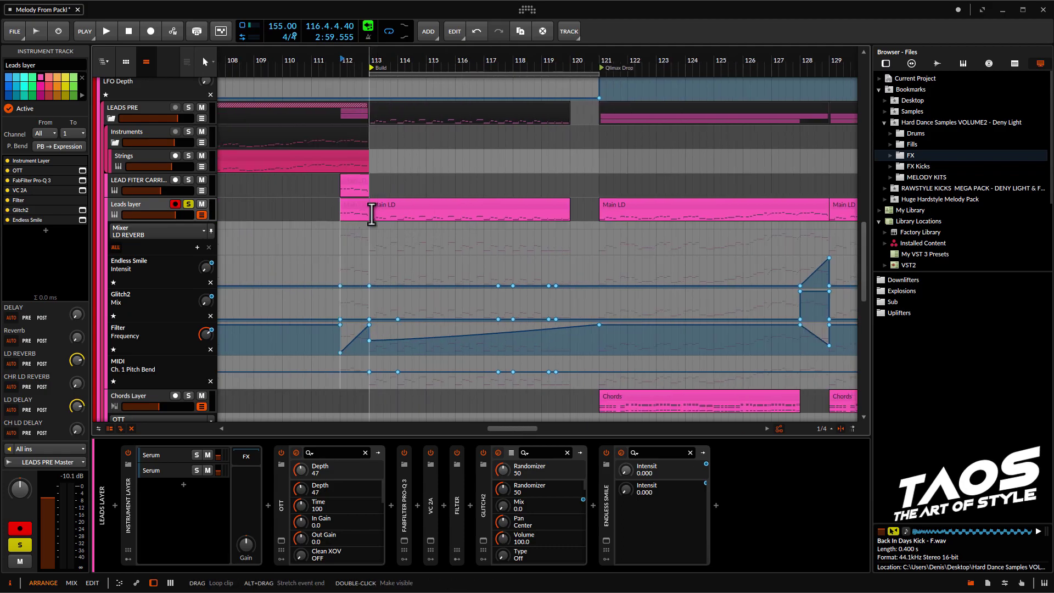
click(372, 214)
scroll(313, 280, down, 9)
scroll(469, 316, up, 17)
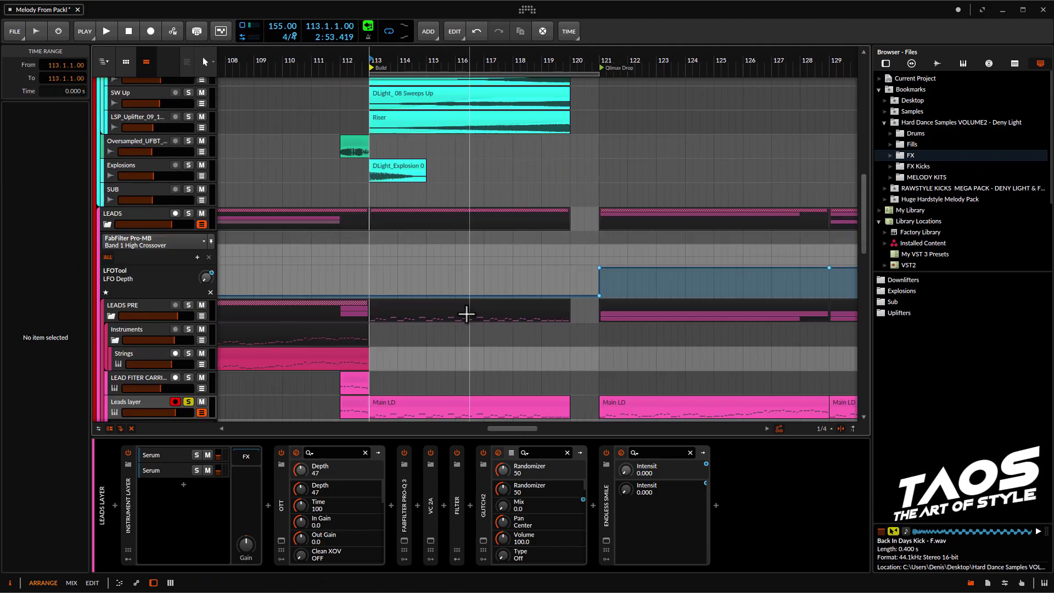
scroll(467, 314, down, 5)
scroll(473, 313, down, 3)
scroll(484, 312, down, 3)
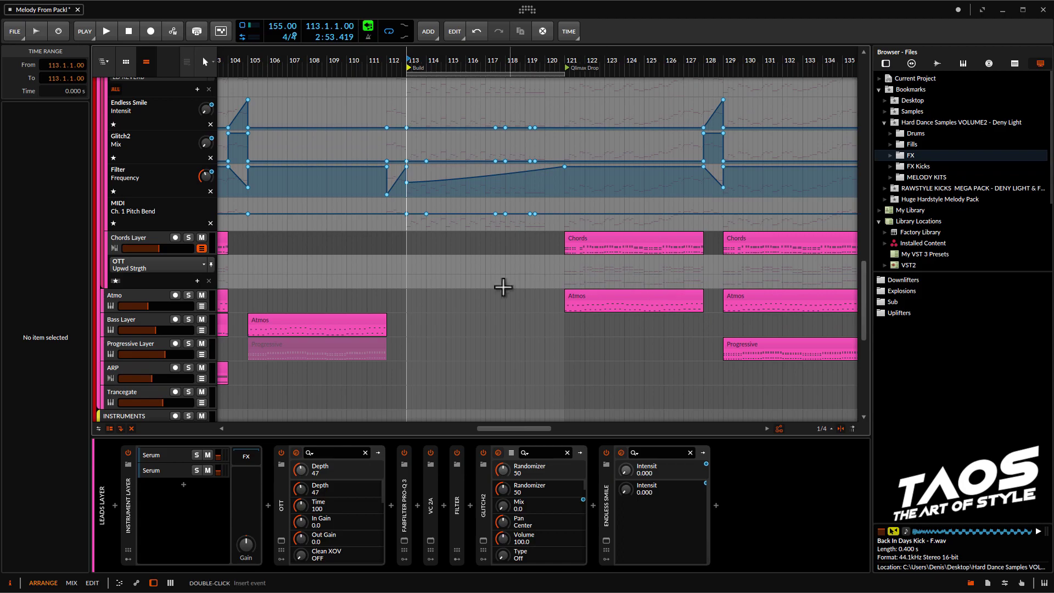
scroll(527, 284, down, 3)
Step: Copy the Progressive clip from bar 129 to bar 113 on the Progressive Layer track and trim it to one bar
drag(779, 344, 545, 351)
scroll(517, 369, up, 5)
double_click(518, 358)
click(523, 346)
key(Delete)
click(503, 346)
Step: Duplicate the one-bar Progressive clip six times to fill the Progressive Layer track up to bar 120
key(ctrl+d)
key(ctrl+d)
key(ctrl+d)
key(ctrl+d)
scroll(485, 362, down, 5)
key(ctrl+d)
scroll(588, 351, up, 5)
key(ctrl+d)
scroll(574, 357, down, 5)
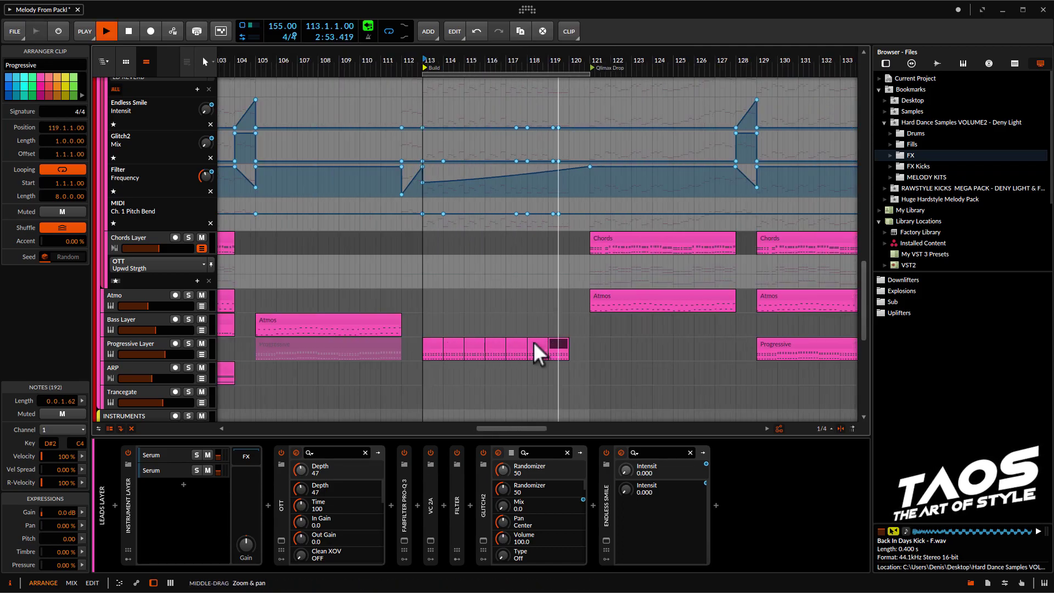
Step: Solo the Progressive Layer track along with the Leads layer and play the build from bar 113
scroll(541, 360, up, 2)
key(space)
key(space)
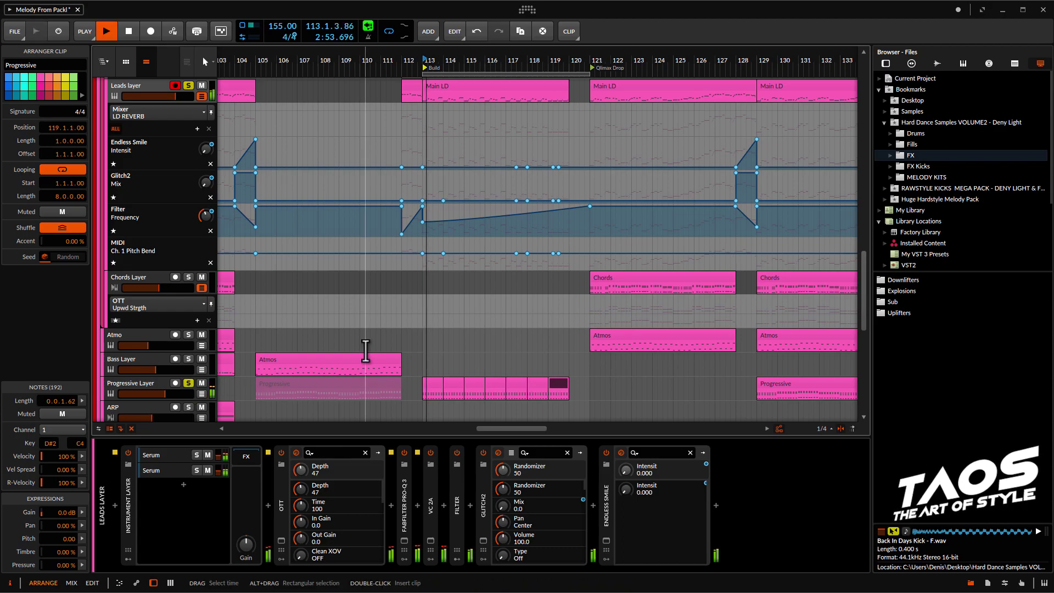
scroll(396, 343, up, 3)
click(136, 386)
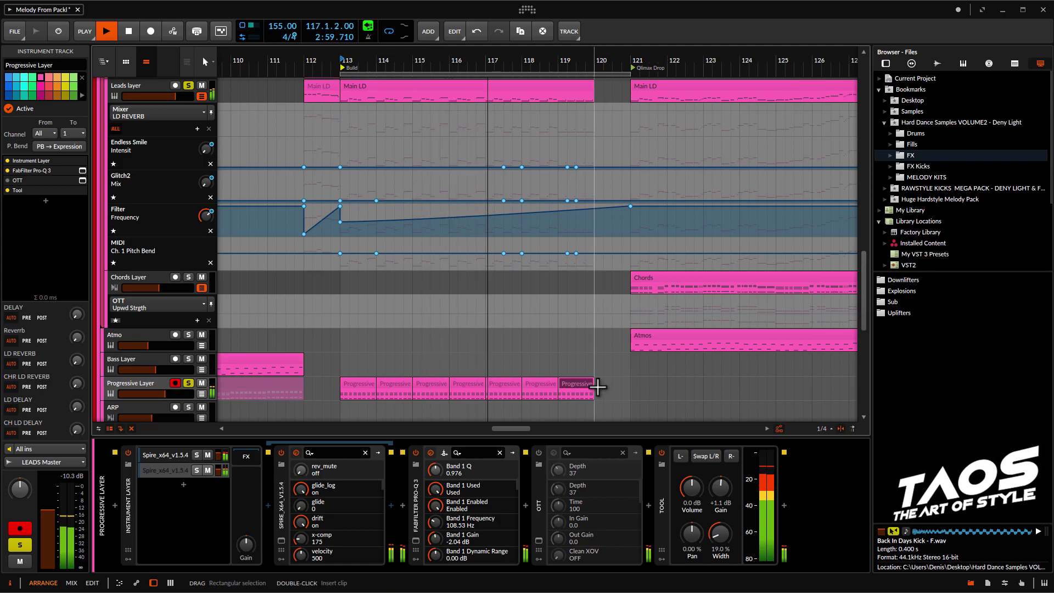
scroll(552, 362, down, 2)
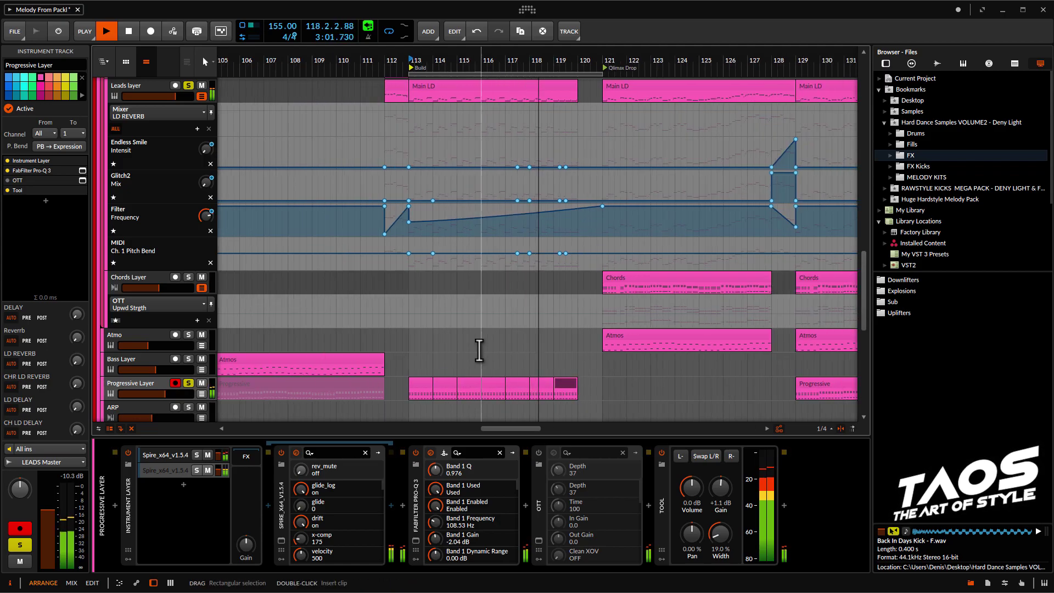
scroll(485, 351, up, 5)
scroll(483, 306, down, 3)
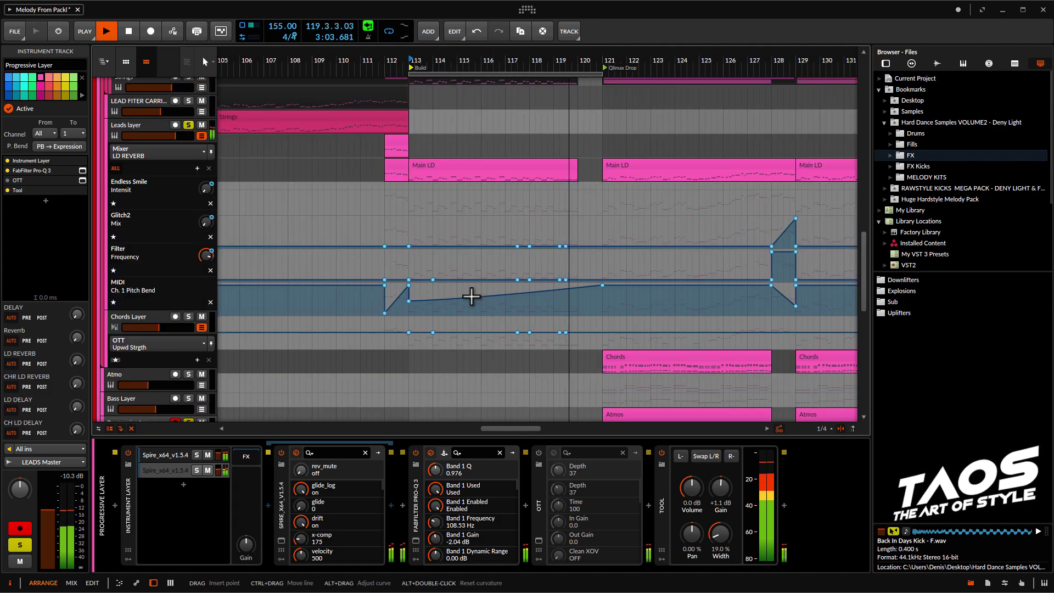
scroll(472, 295, down, 10)
key(space)
Step: Copy the Bass Layer track's Atmos clip from bar 105 to bar 113 and trim the copy to one bar
drag(384, 156, 483, 176)
scroll(481, 176, up, 2)
click(482, 175)
key(ctrl+e)
click(476, 160)
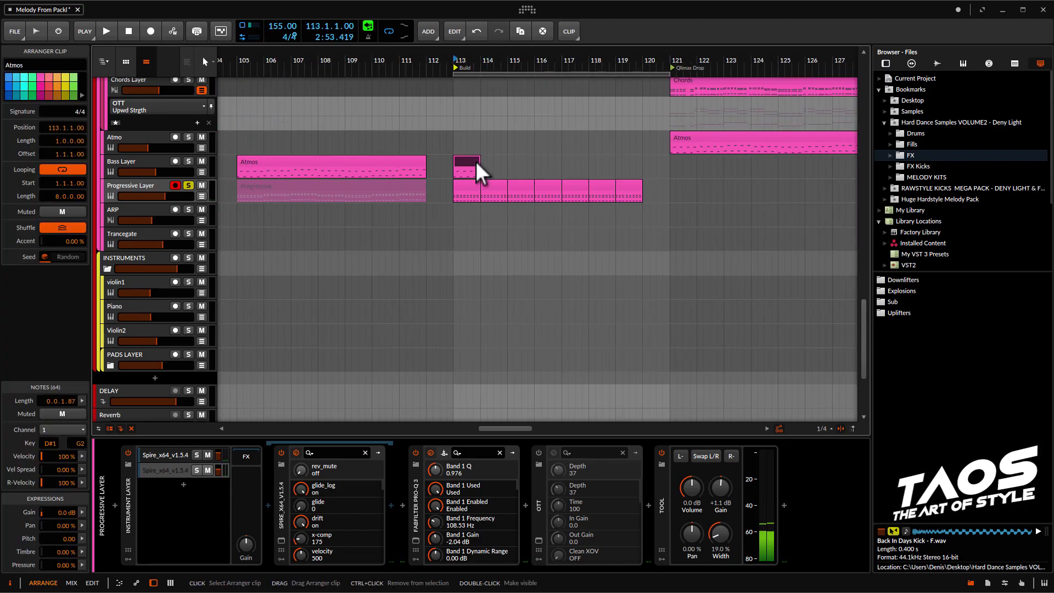
Step: Duplicate the one-bar Atmos clip six times to fill the Bass Layer track up to bar 120
key(ctrl+d)
key(ctrl+d)
key(ctrl+d)
key(ctrl+d)
key(ctrl+d)
key(ctrl+d)
Step: Solo the Bass Layer track and play the layered build from bar 113
click(456, 172)
key(space)
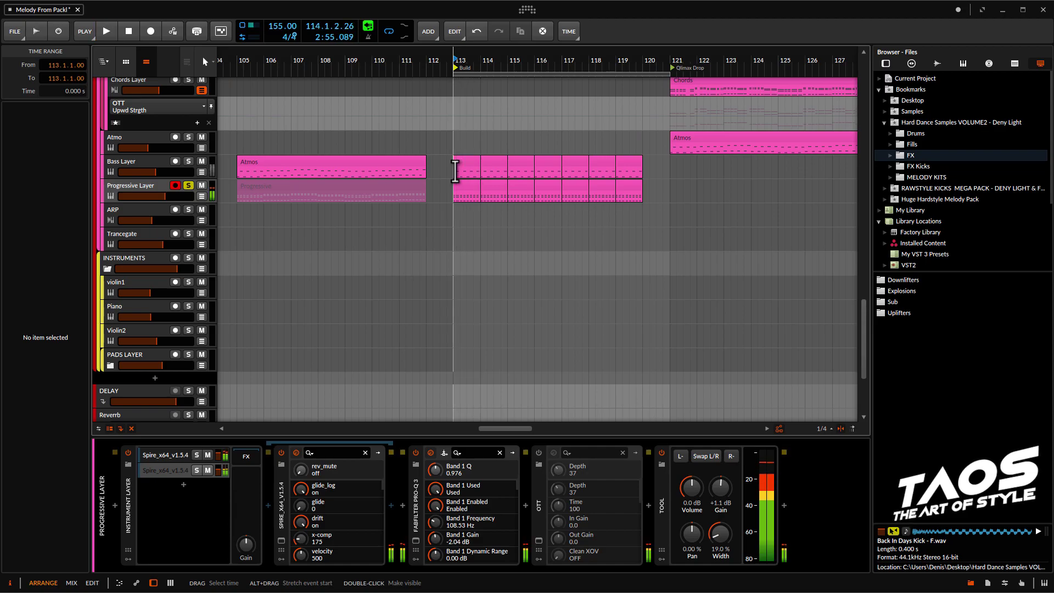
click(189, 161)
key(space)
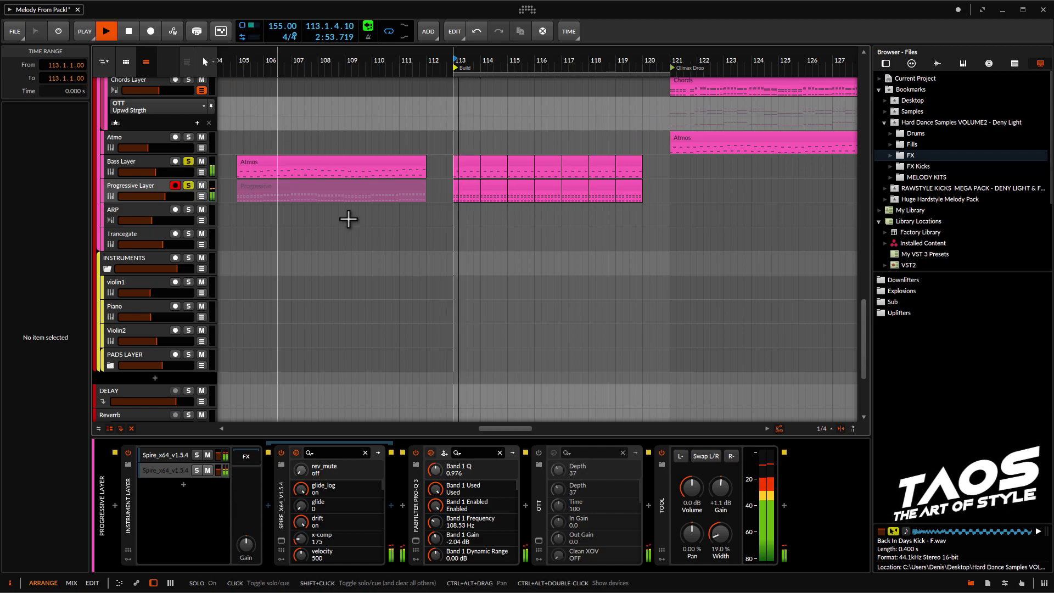
key(space)
Step: Rename all eight Atmos clips on the Bass Layer track, from bar 105 to the end of the build, as BASS
scroll(513, 213, up, 3)
scroll(569, 313, up, 1)
scroll(566, 319, down, 2)
drag(615, 318, 433, 321)
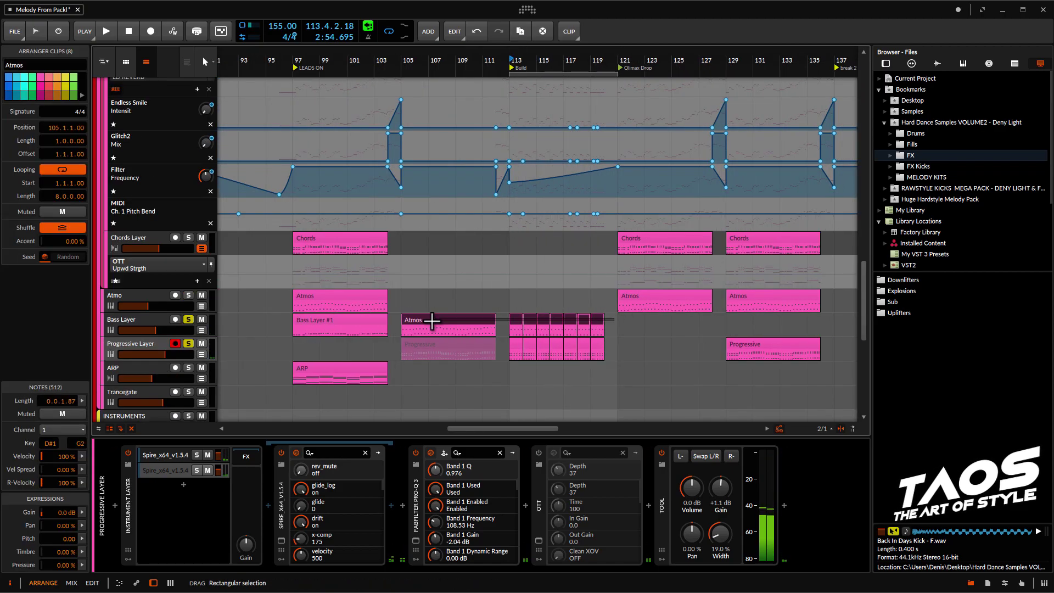
click(38, 65)
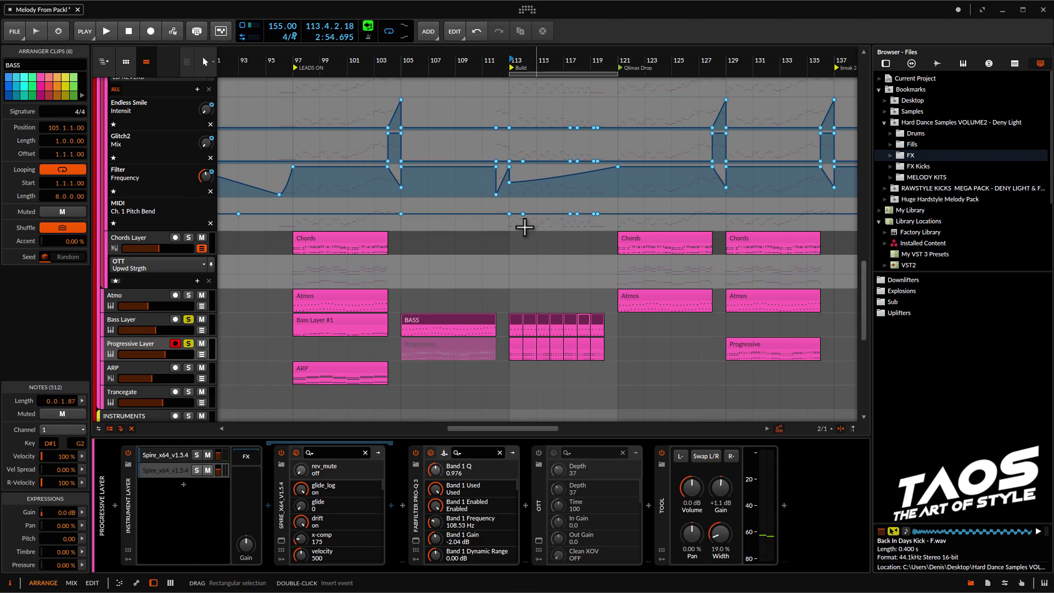
click(626, 336)
Step: Move the seven one-bar BASS clips from the Bass Layer track to the Atmo track at bar 113 and play them
drag(615, 319, 515, 304)
click(506, 303)
scroll(560, 304, up, 4)
key(space)
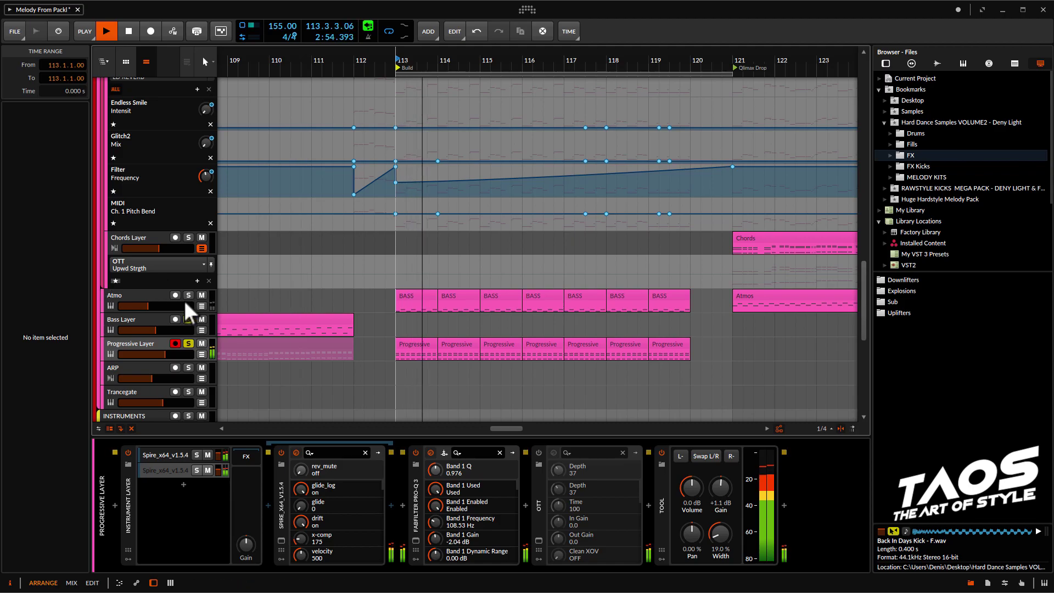
Step: Solo the Atmo track alongside the Progressive Layer and play both layers through the build
click(188, 297)
click(137, 297)
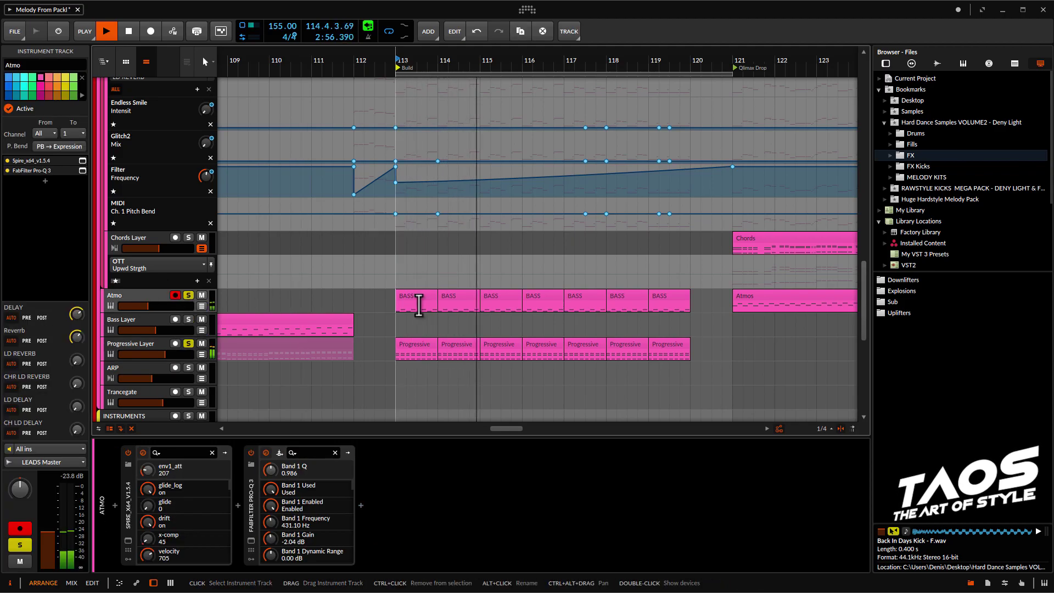
scroll(419, 304, down, 4)
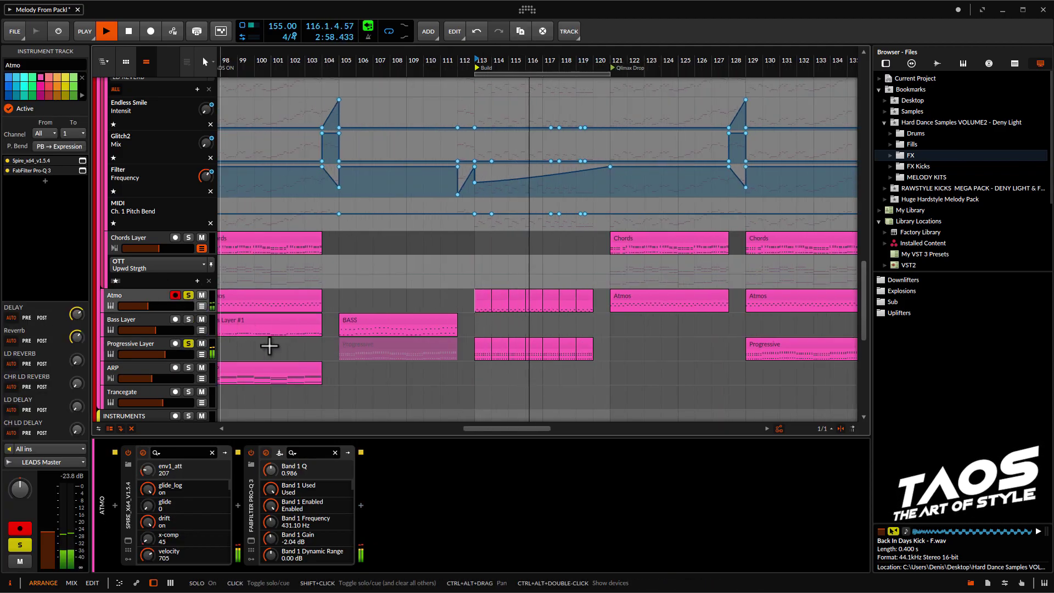
scroll(231, 346, up, 1)
scroll(247, 348, down, 2)
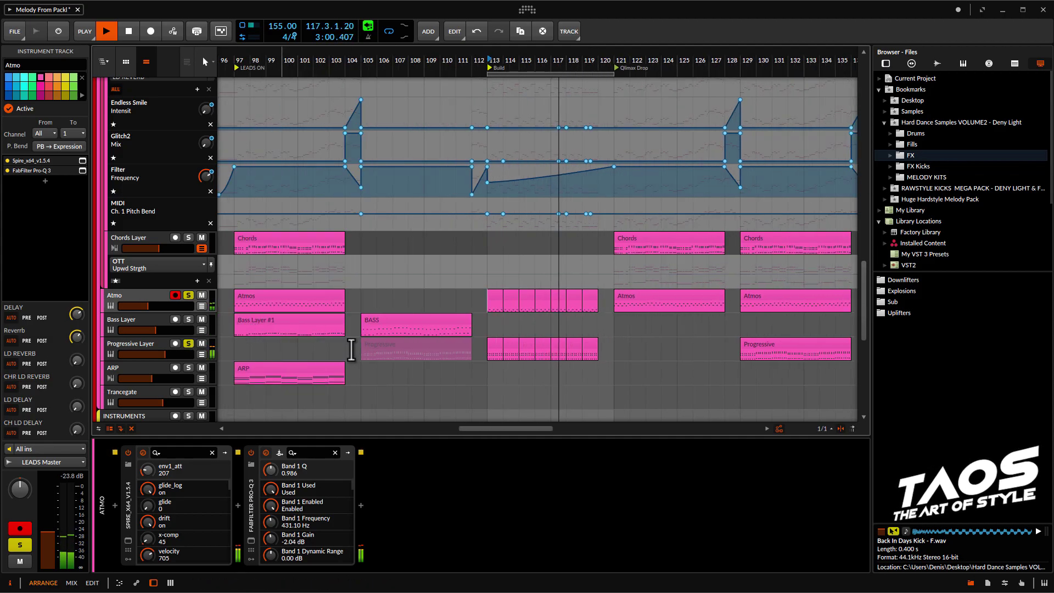
scroll(584, 328, up, 6)
key(space)
Step: Add the Endless Smile 64 effect to the end of the LEADS group's device chain
click(131, 186)
scroll(340, 238, up, 1)
scroll(340, 237, up, 2)
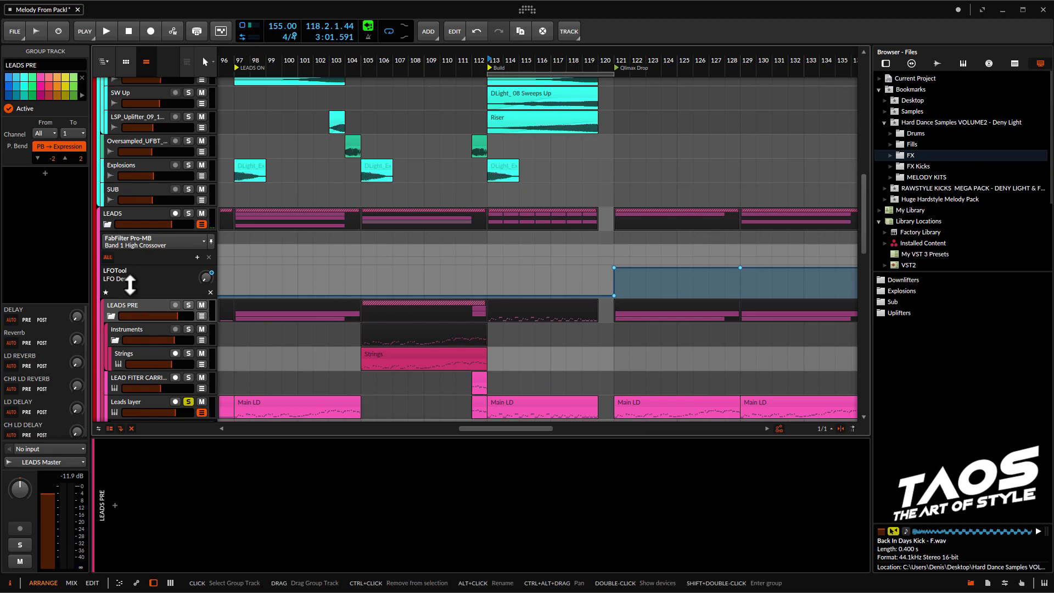
click(125, 215)
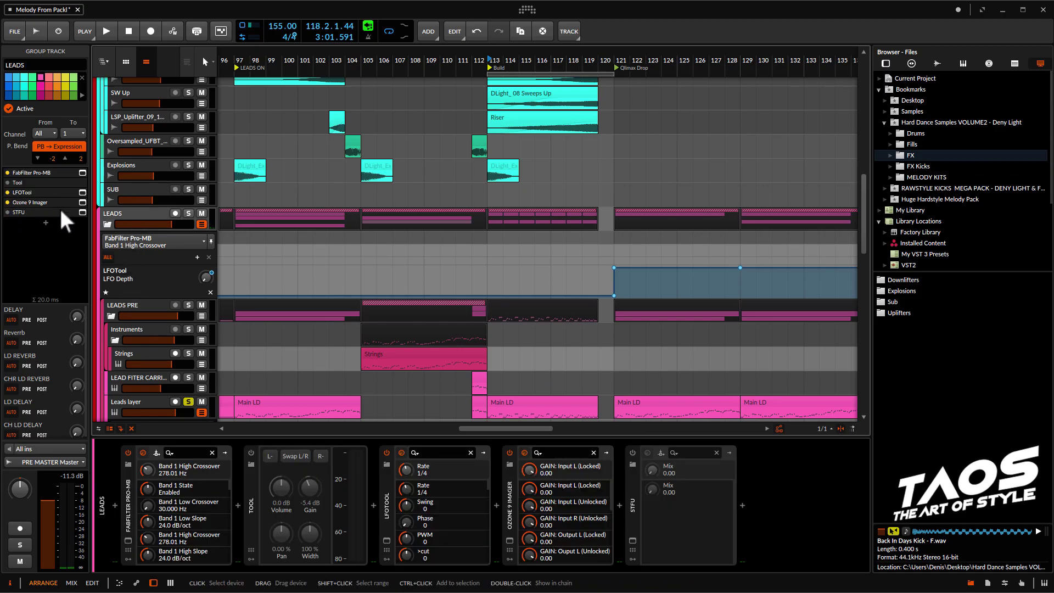
click(43, 218)
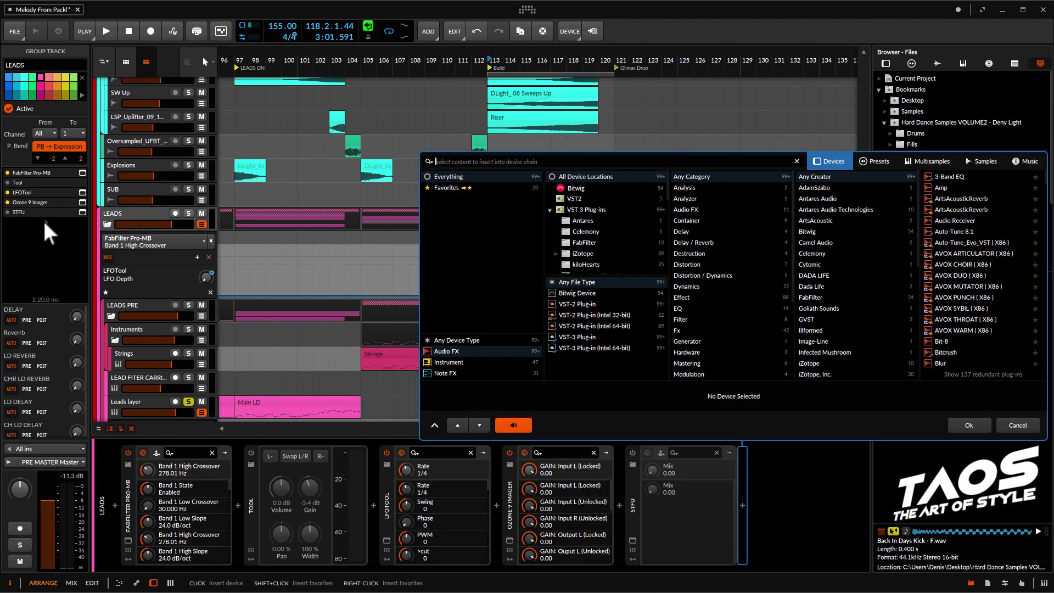
text(end)
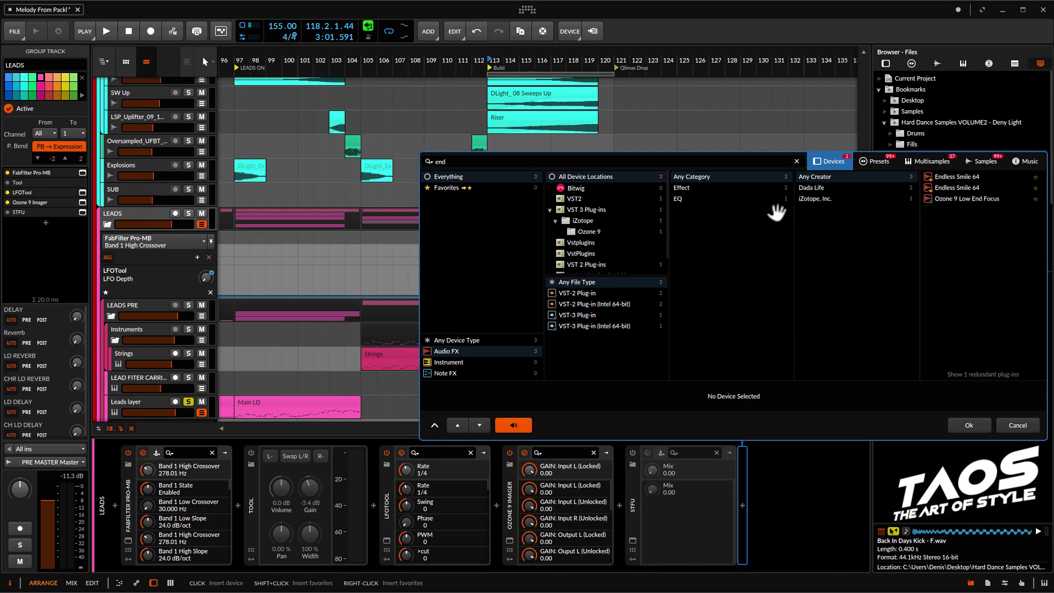
double_click(958, 177)
scroll(549, 231, down, 3)
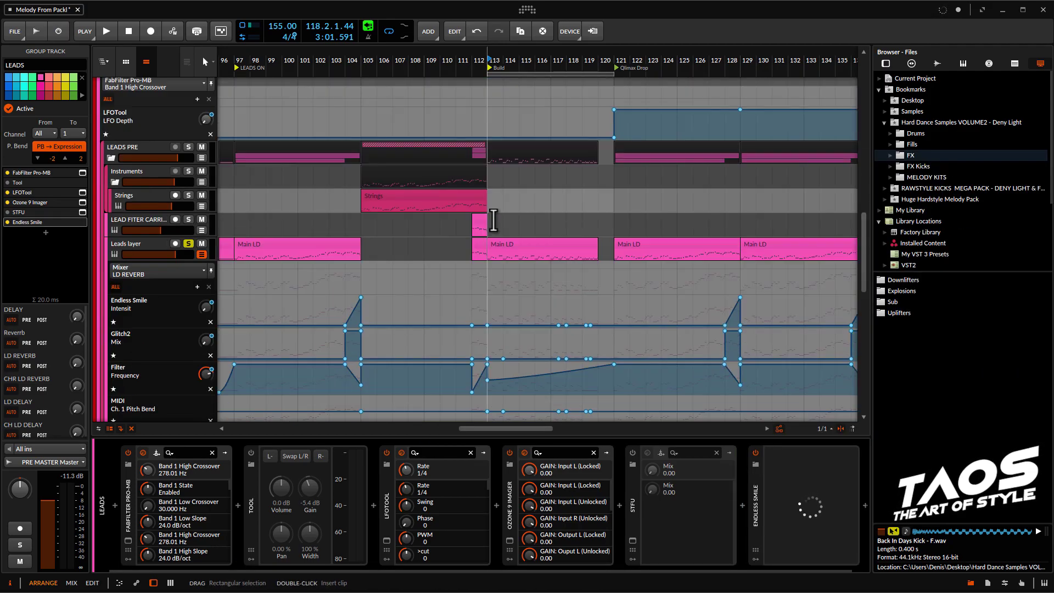
Step: Choose the Broken Teeth preset in Endless Smile, lower the intensity to 0, and close the plug-in window
drag(415, 165, 631, 177)
drag(599, 253, 571, 321)
click(602, 375)
click(601, 375)
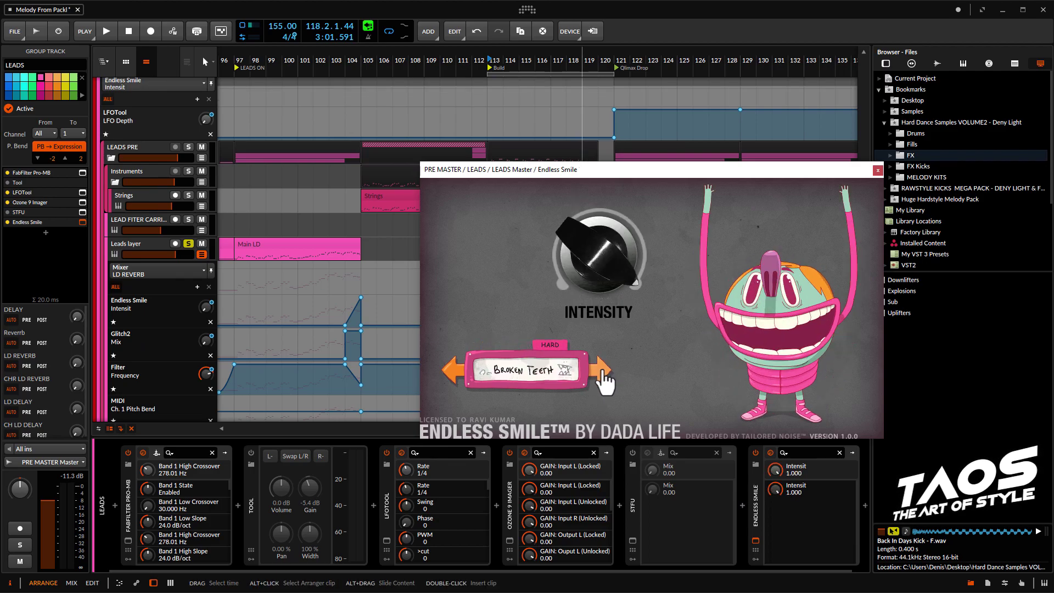
drag(585, 264, 839, 214)
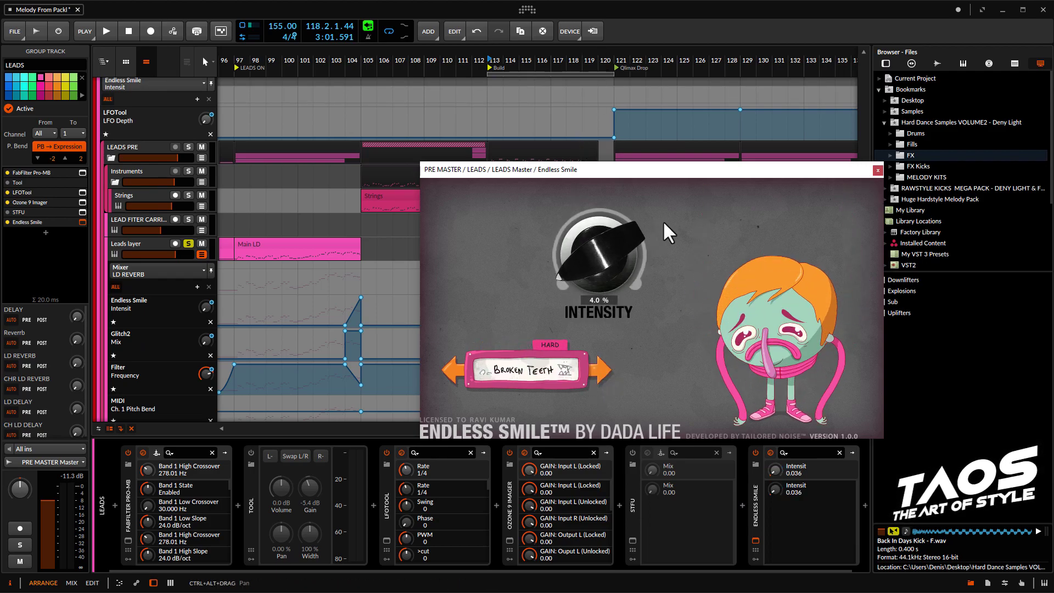
click(878, 171)
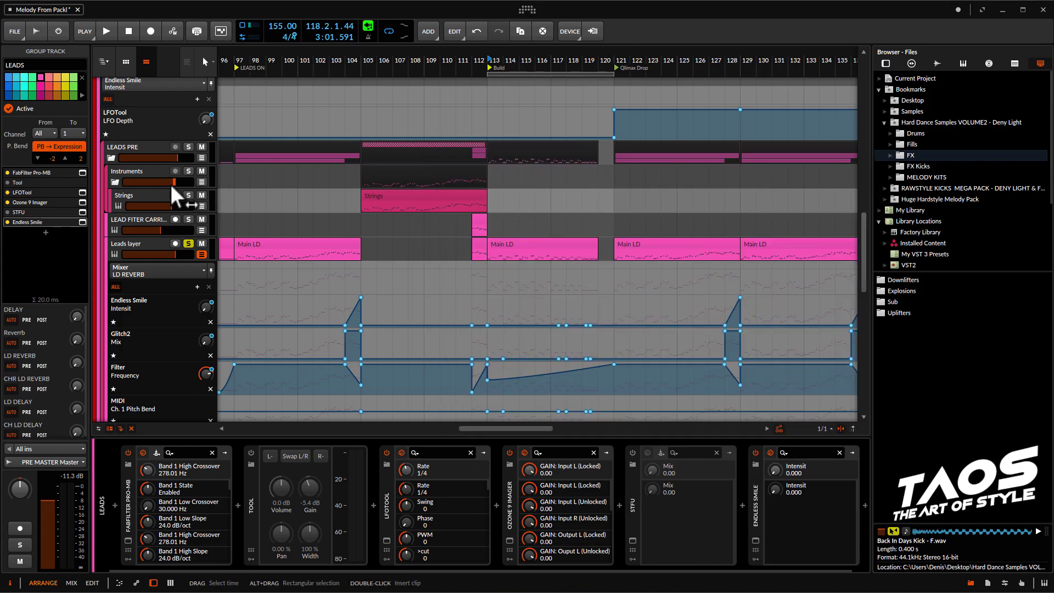
Step: On the LEADS group, draw an Endless Smile intensity ramp rising from bar 113 to bar 120 and falling to 0% at bar 121
click(201, 157)
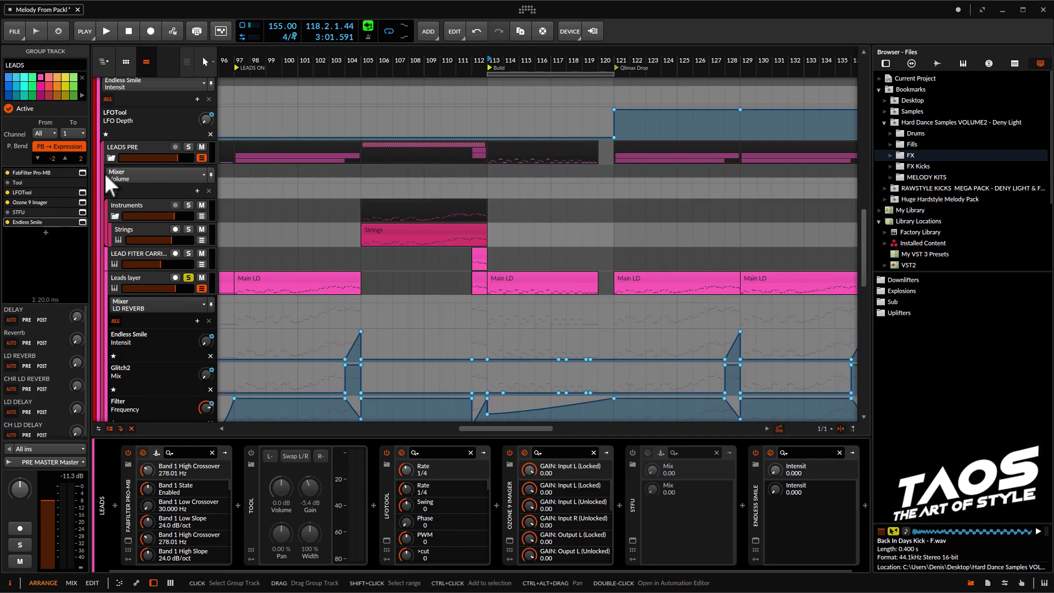
click(126, 142)
scroll(133, 95, up, 3)
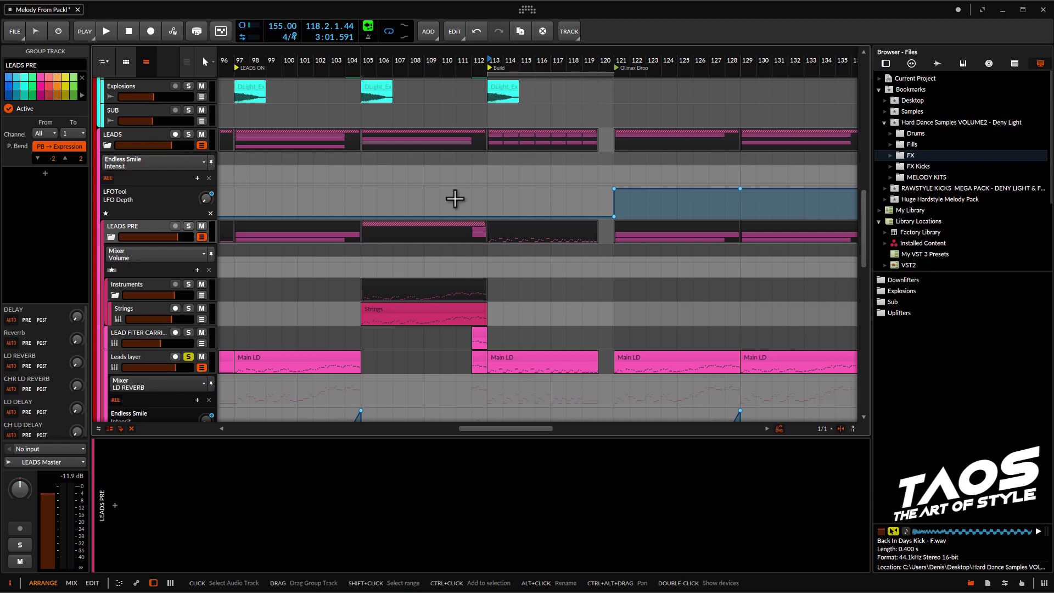
click(487, 182)
drag(588, 182, 614, 183)
Step: Play the build from bar 113 to hear the new intensity ramp on the leads
key(space)
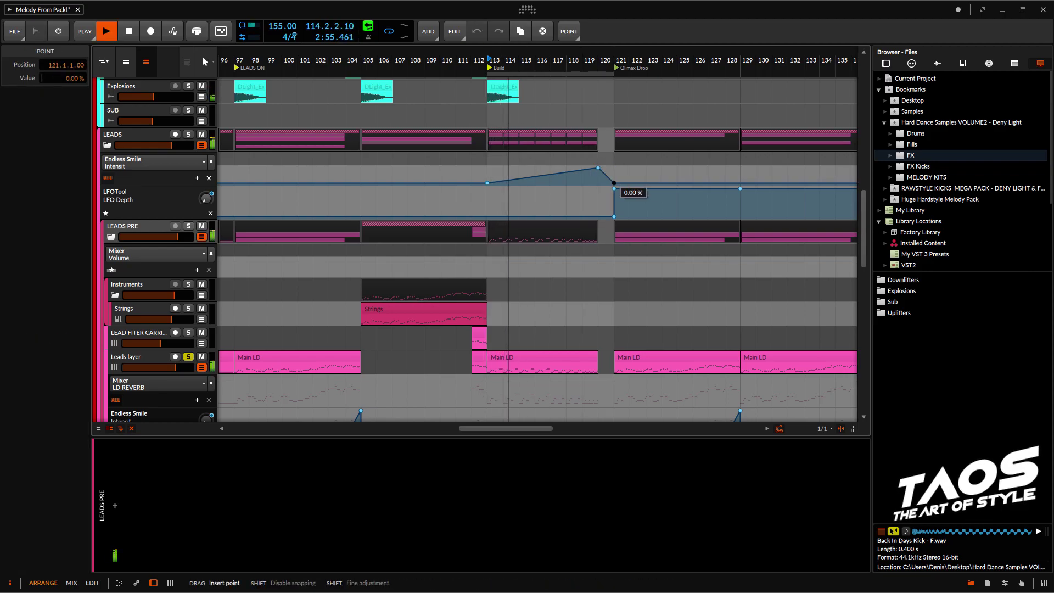
scroll(614, 183, up, 3)
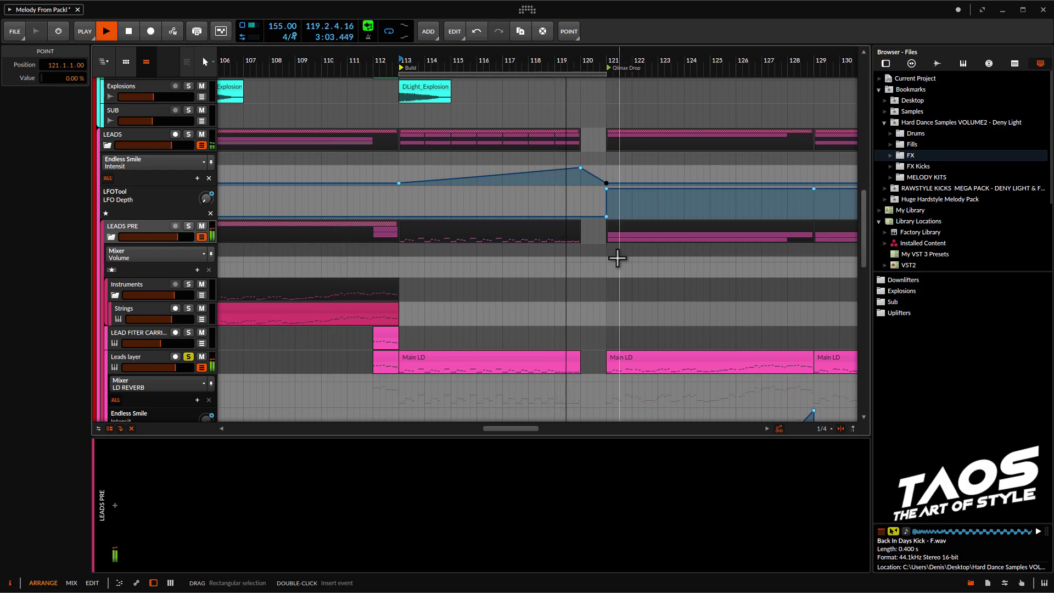
scroll(618, 258, up, 2)
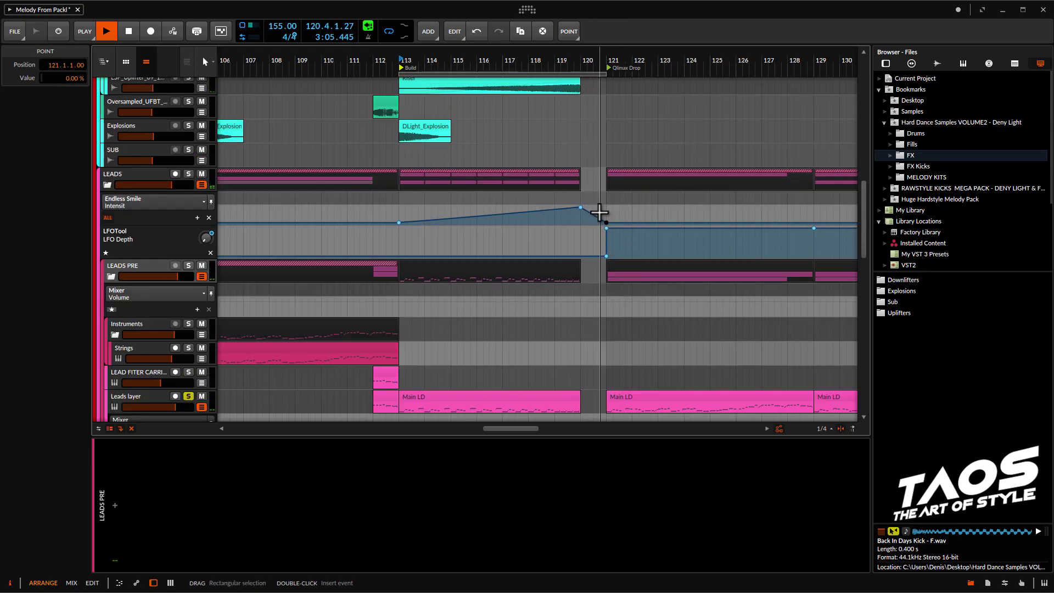
key(space)
Step: Hide the device chain, unsolo the lead layers, and play the full mix of the build from bar 113
drag(423, 228, 503, 222)
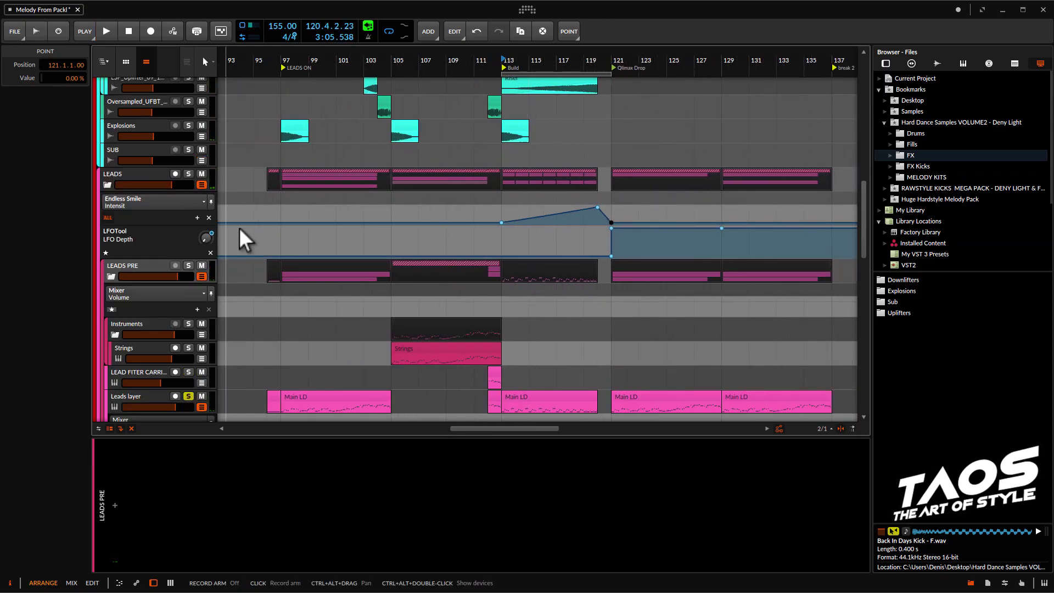
key(d)
click(187, 397)
drag(497, 387, 488, 391)
drag(493, 181, 444, 168)
click(435, 185)
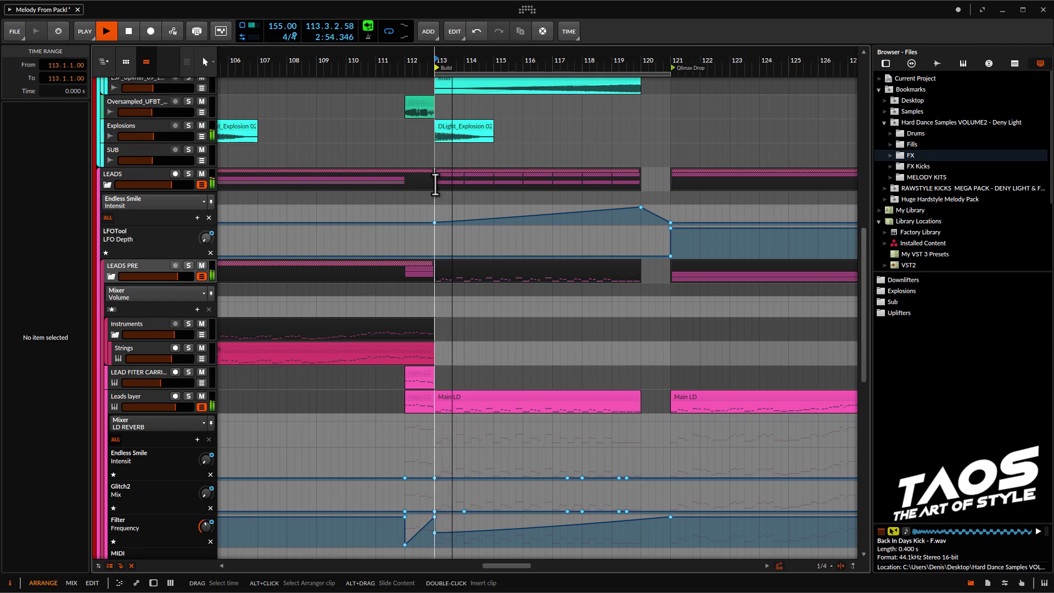
scroll(693, 299, down, 6)
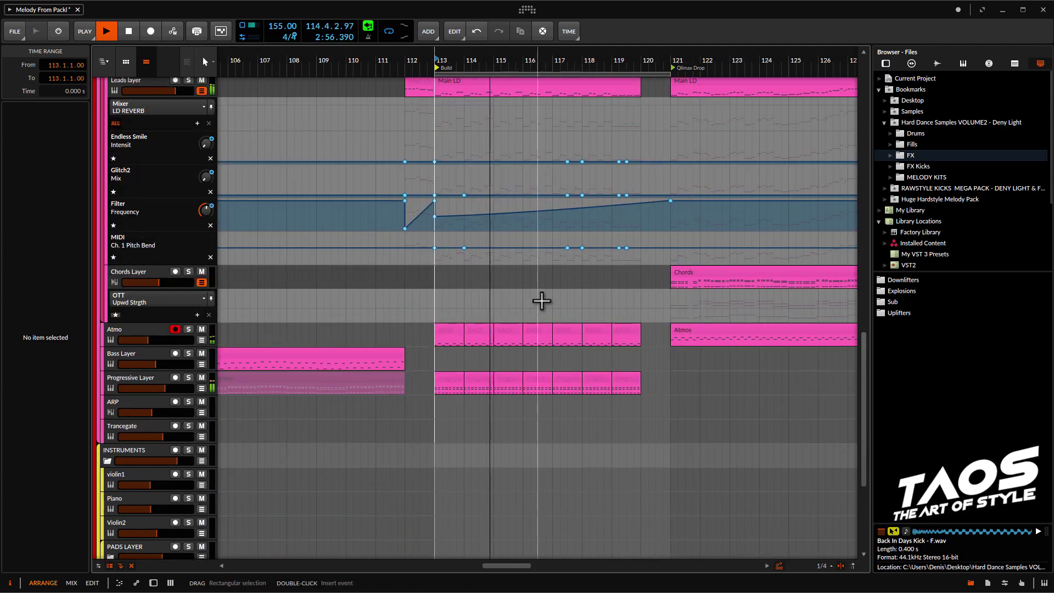
scroll(511, 387, up, 2)
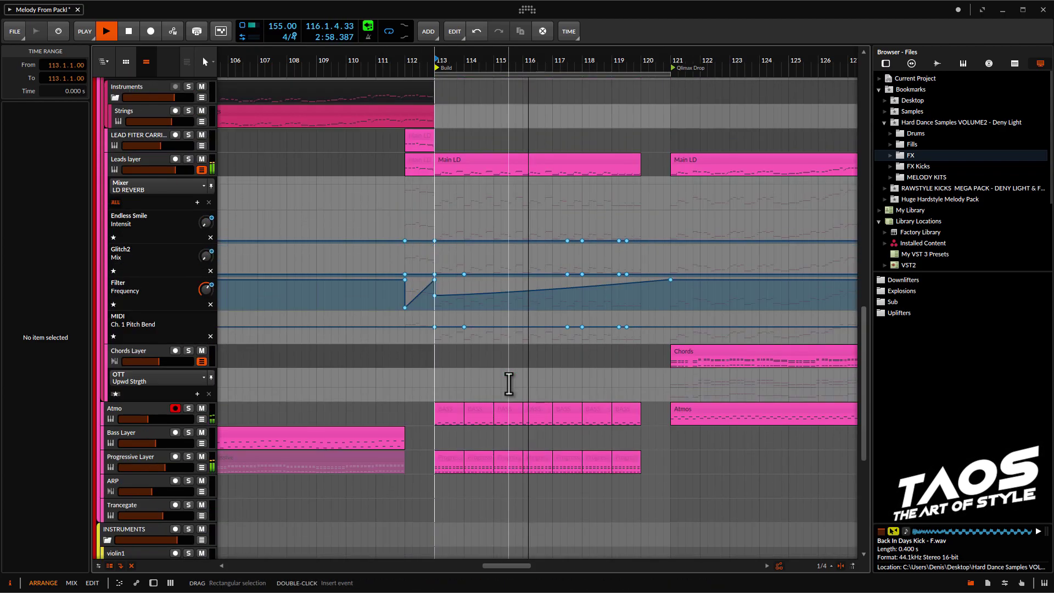
scroll(509, 383, up, 1)
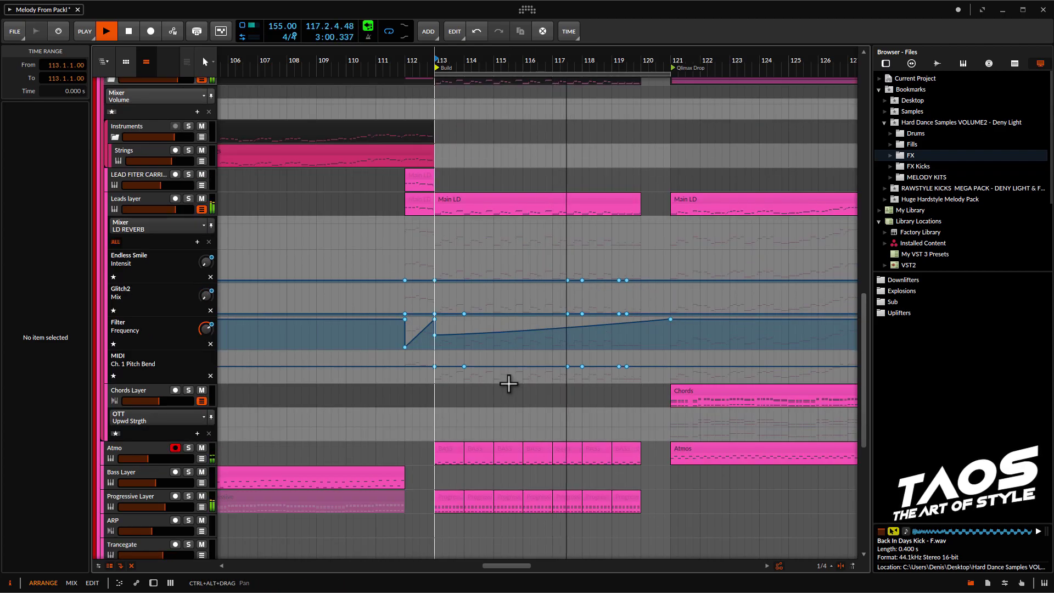
scroll(588, 391, up, 8)
scroll(590, 391, up, 1)
scroll(591, 391, up, 4)
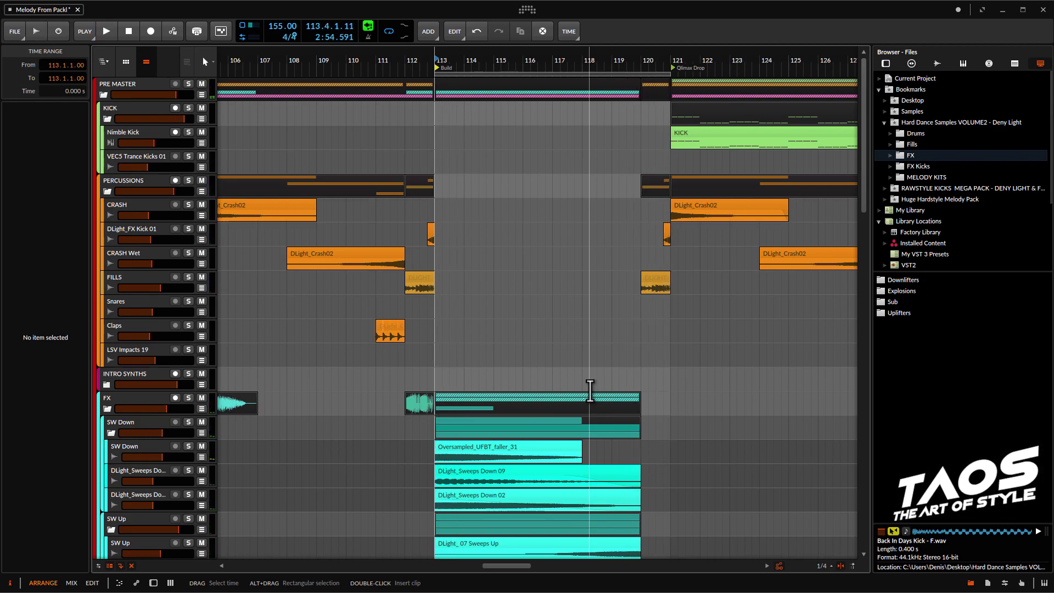
Step: Copy the DLight_Crash02 clip to bar 113 on the CRASH track and shorten the copy to one bar
drag(465, 60, 517, 90)
drag(387, 205, 532, 215)
scroll(541, 217, up, 5)
drag(685, 219, 419, 214)
scroll(439, 478, down, 15)
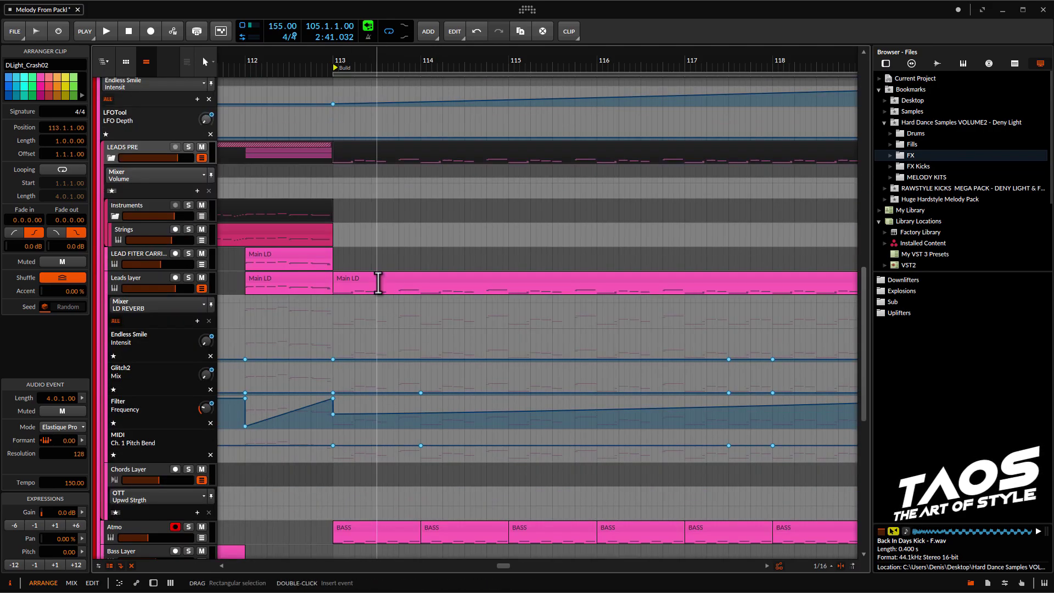
scroll(504, 346, up, 15)
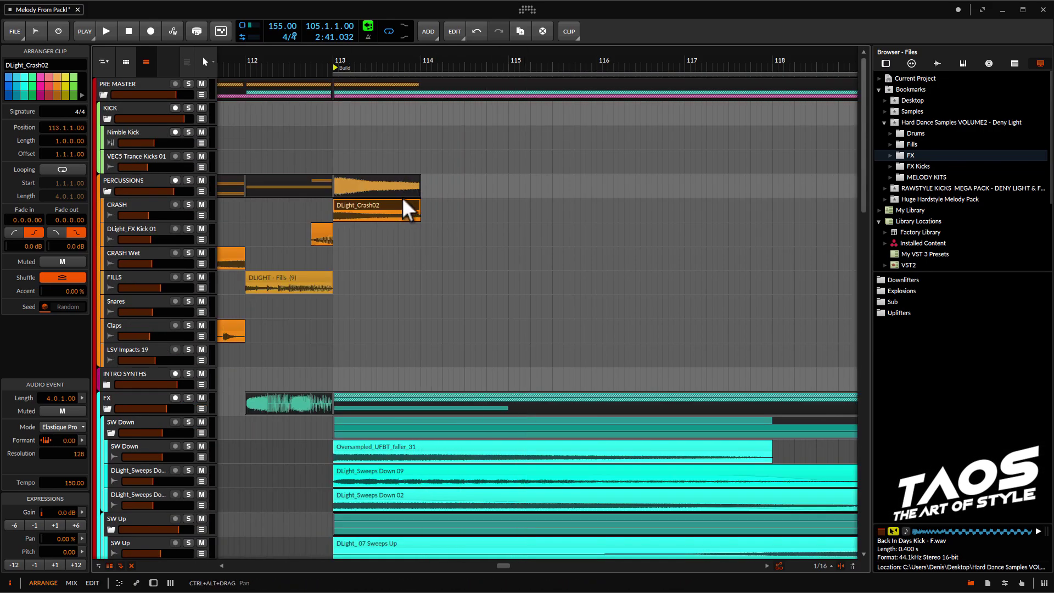
Step: Duplicate the one-bar crash clip three times to fill the CRASH track up to bar 117
key(ctrl+d)
key(ctrl+d)
key(ctrl+d)
scroll(412, 193, down, 4)
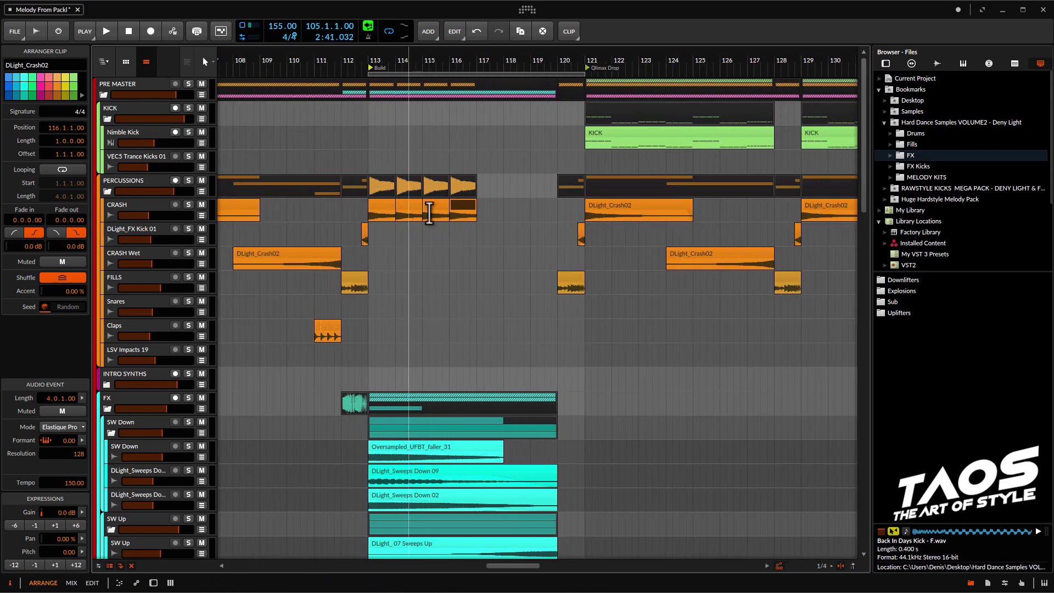
scroll(485, 225, down, 15)
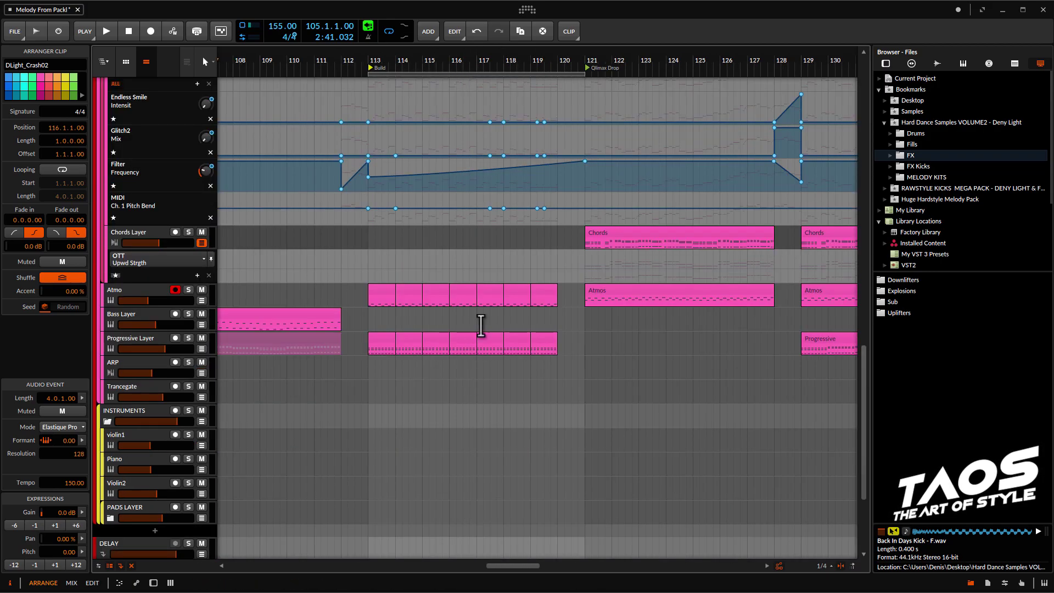
scroll(495, 302, up, 15)
scroll(456, 226, up, 3)
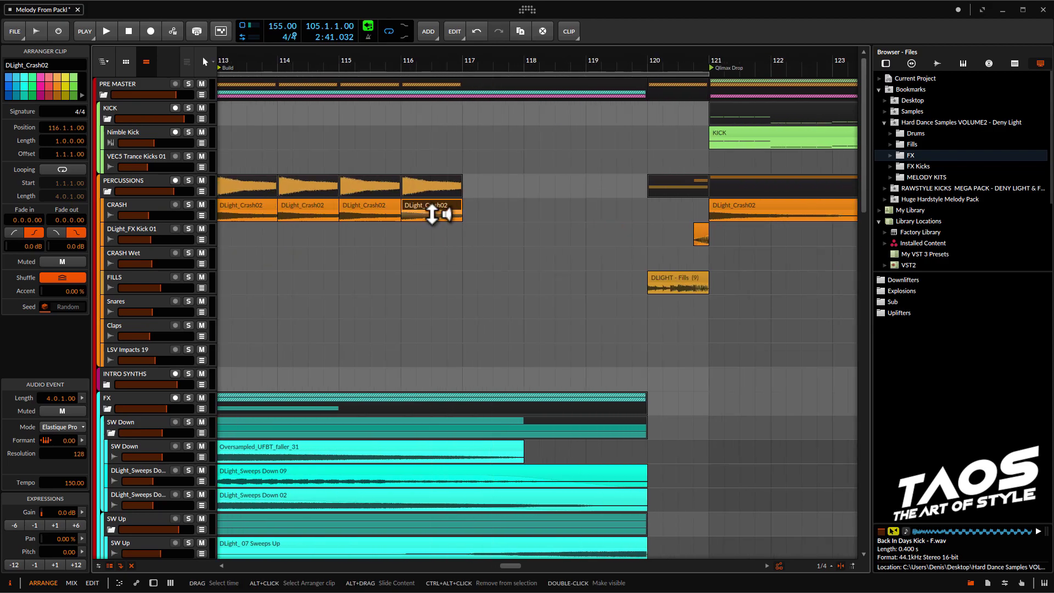
Step: Add a half-bar crash clip at bar 117 and duplicate it four times along the CRASH track
key(ctrl+d)
drag(521, 206, 480, 205)
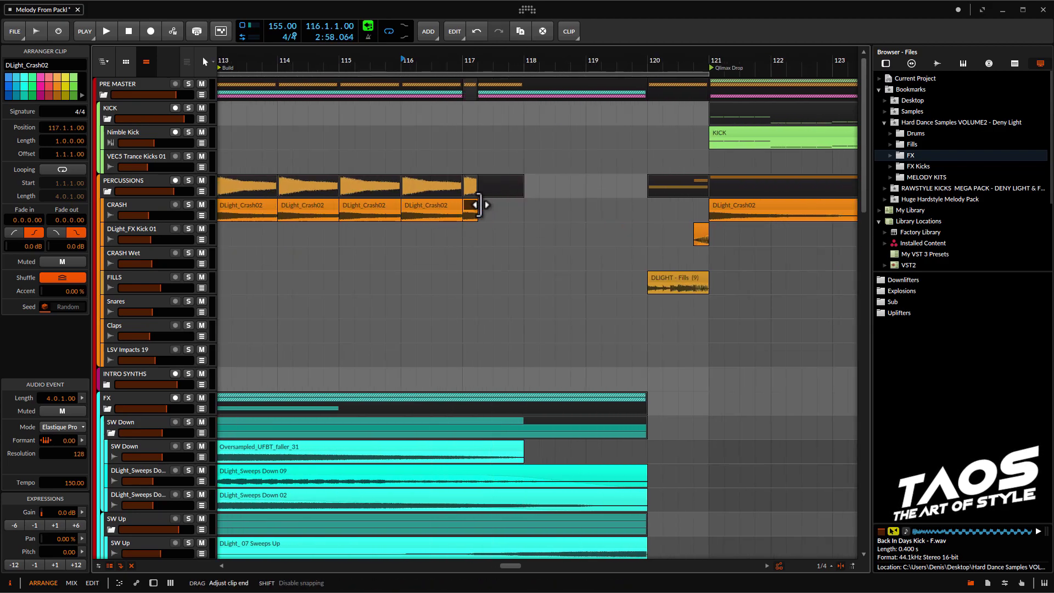
key(ctrl+d)
key(ctrl+d)
key(ctrl+d)
key(ctrl+d)
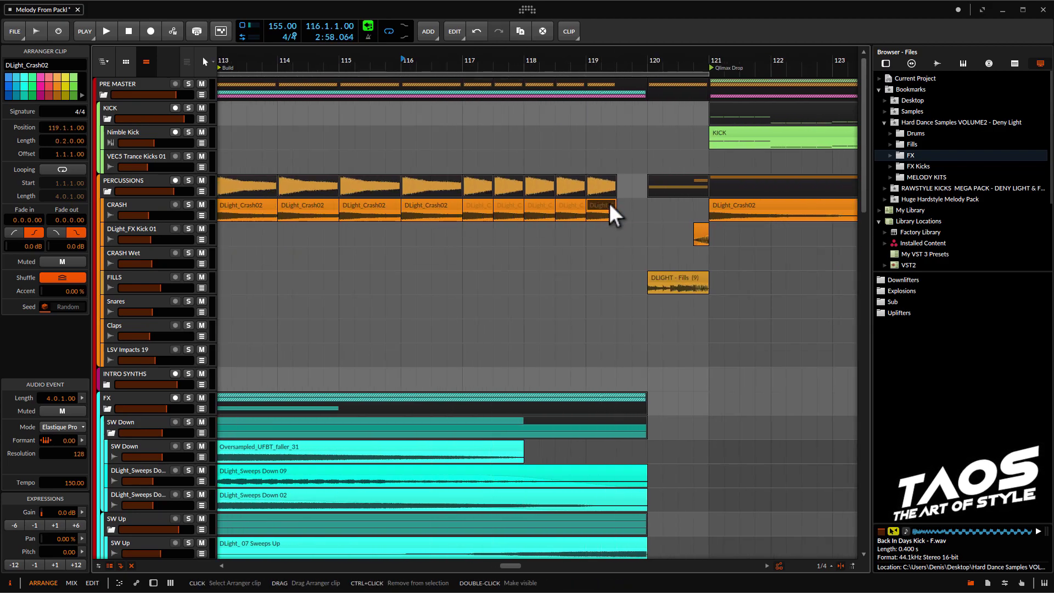
Step: Fill bar 119 with quarter-bar crash clips and finish with a one-bar crash clip at bar 120
drag(614, 203, 713, 230)
key(ctrl+d)
key(ctrl+d)
key(ctrl+d)
key(ctrl+d)
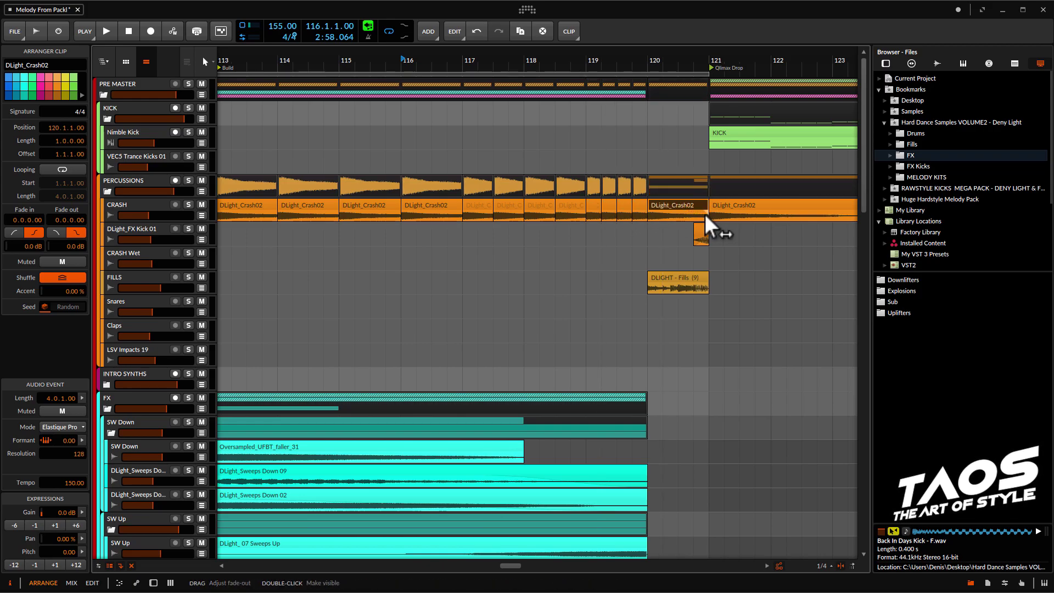
Step: Play the section from bar 112 and check the accelerating crashes against the lead and bass layers
scroll(564, 242, down, 8)
scroll(562, 241, up, 6)
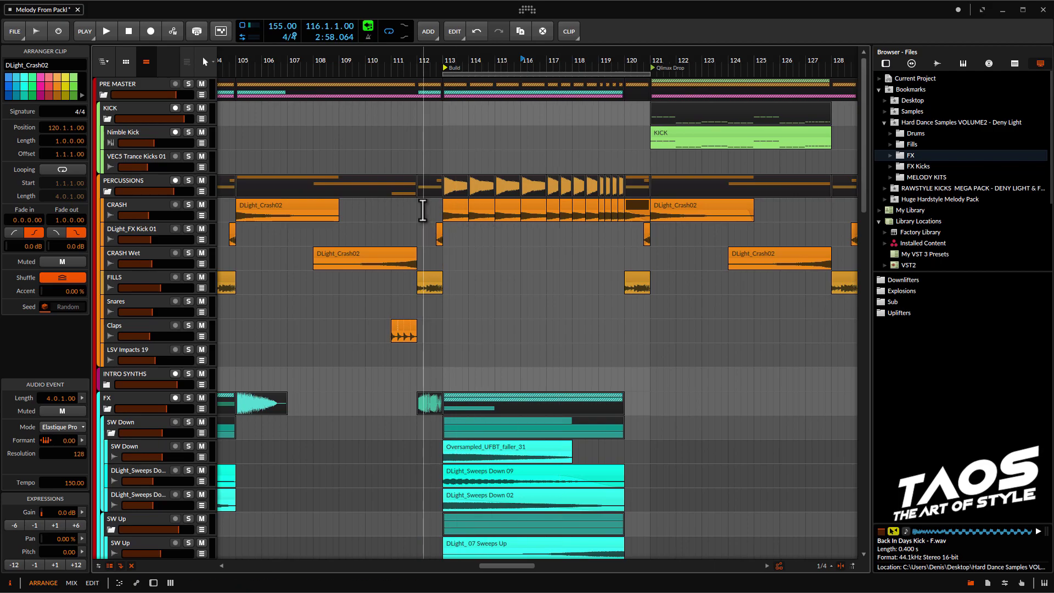
click(420, 212)
key(space)
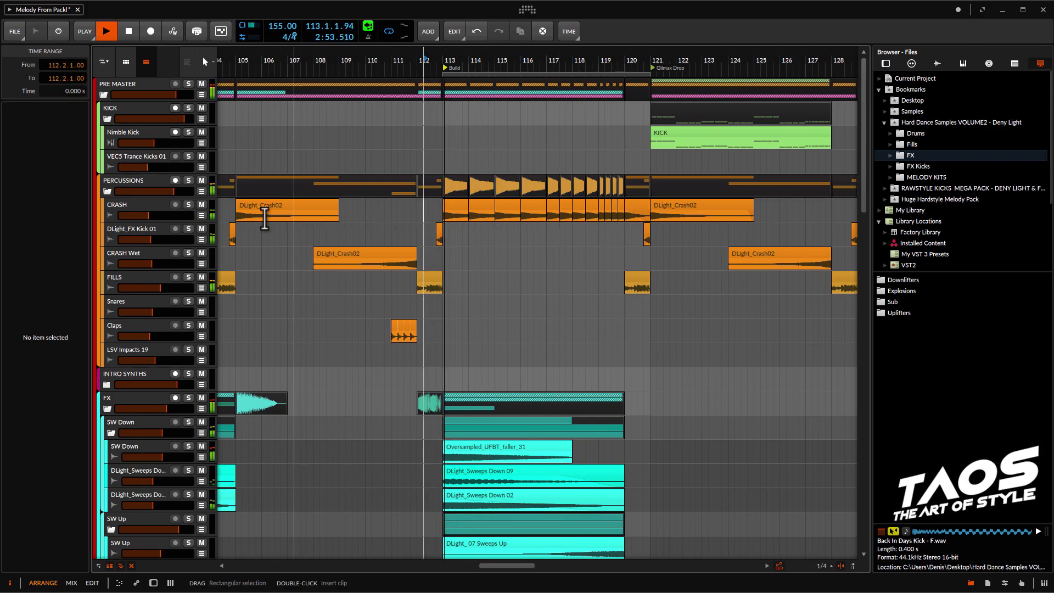
click(147, 206)
scroll(647, 247, up, 4)
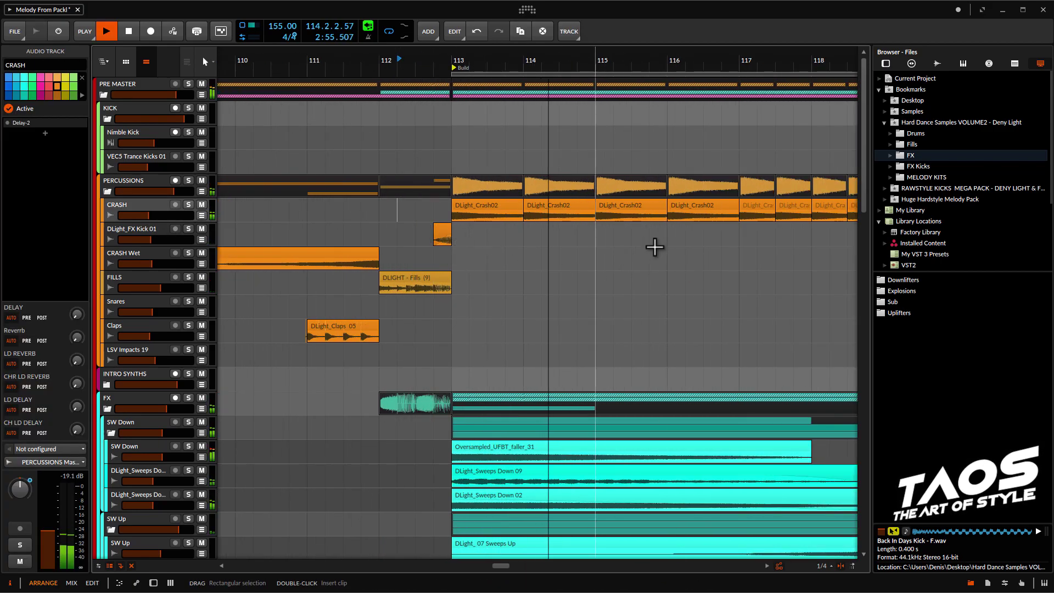
scroll(518, 287, down, 15)
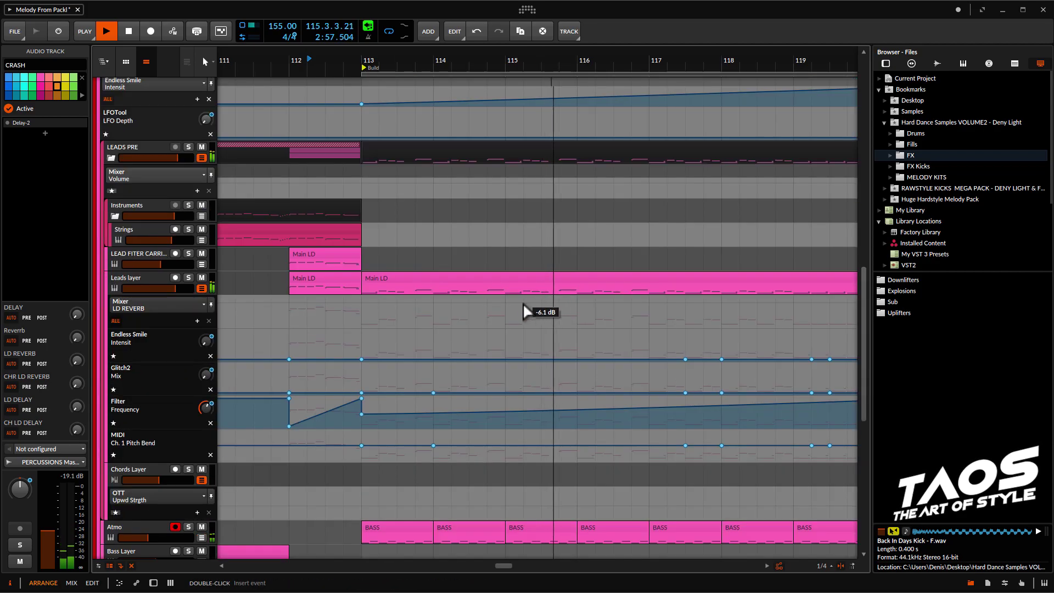
scroll(336, 287, up, 4)
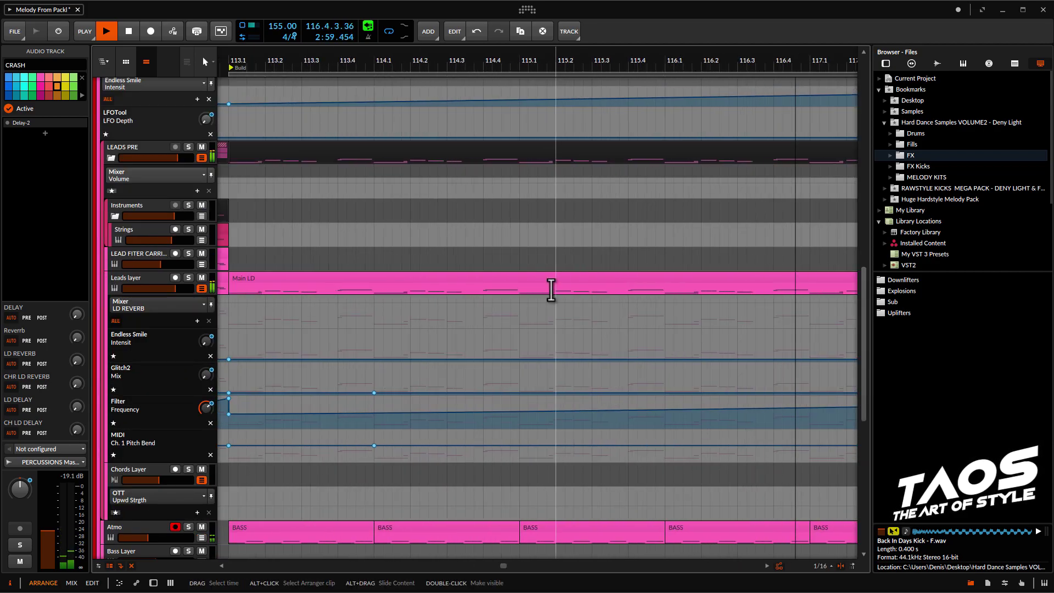
Step: Place DLIGHT - Snare Build Up Loop (2).wav from the pack's Drums loops on the Snares track at bar 113
scroll(529, 313, down, 6)
scroll(536, 322, up, 15)
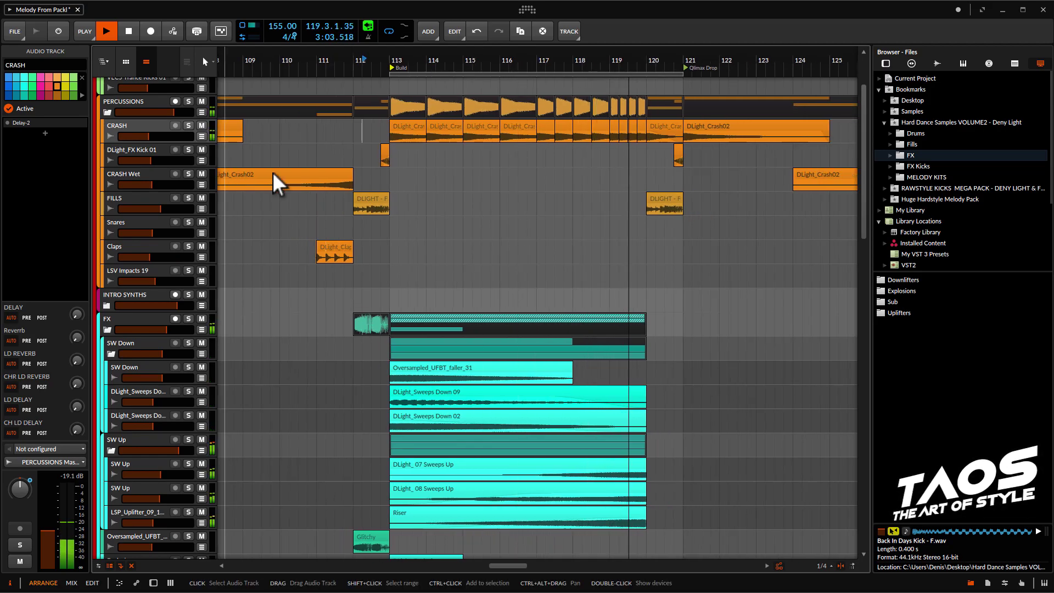
click(924, 133)
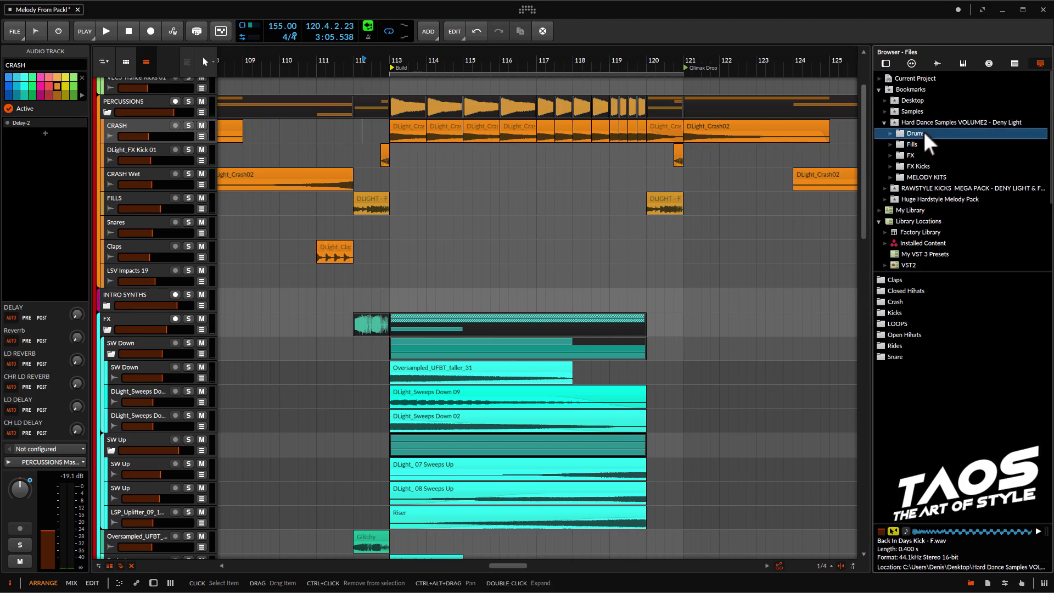
double_click(903, 323)
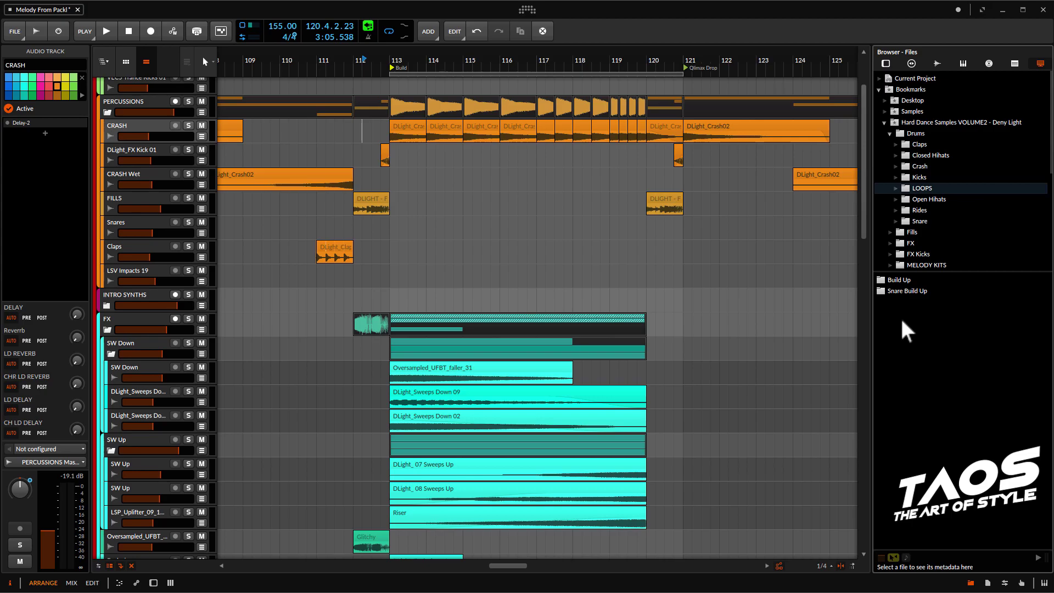
scroll(580, 203, up, 2)
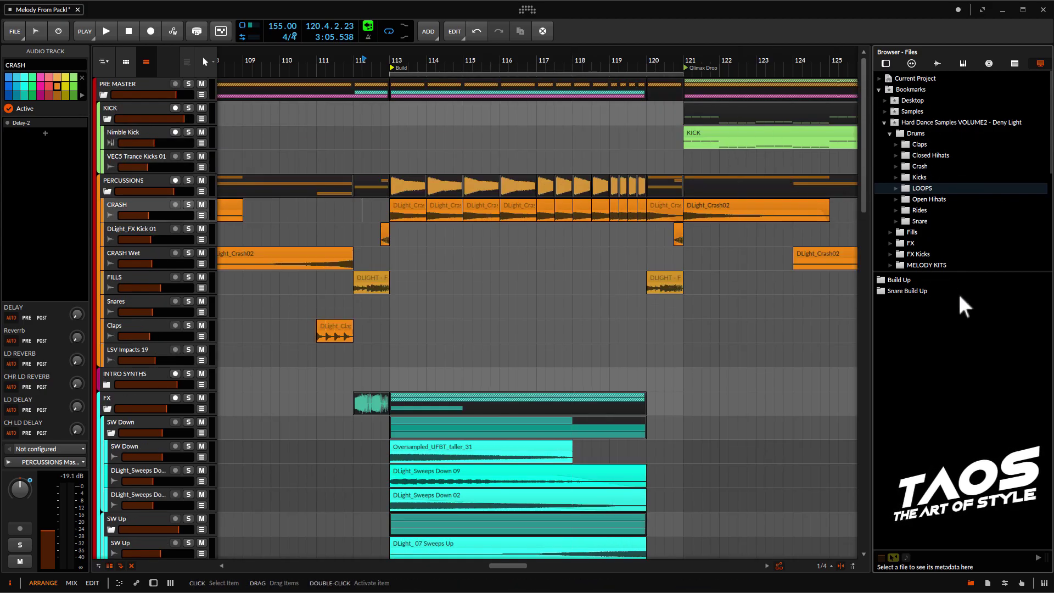
double_click(893, 292)
scroll(581, 289, down, 5)
scroll(581, 289, up, 4)
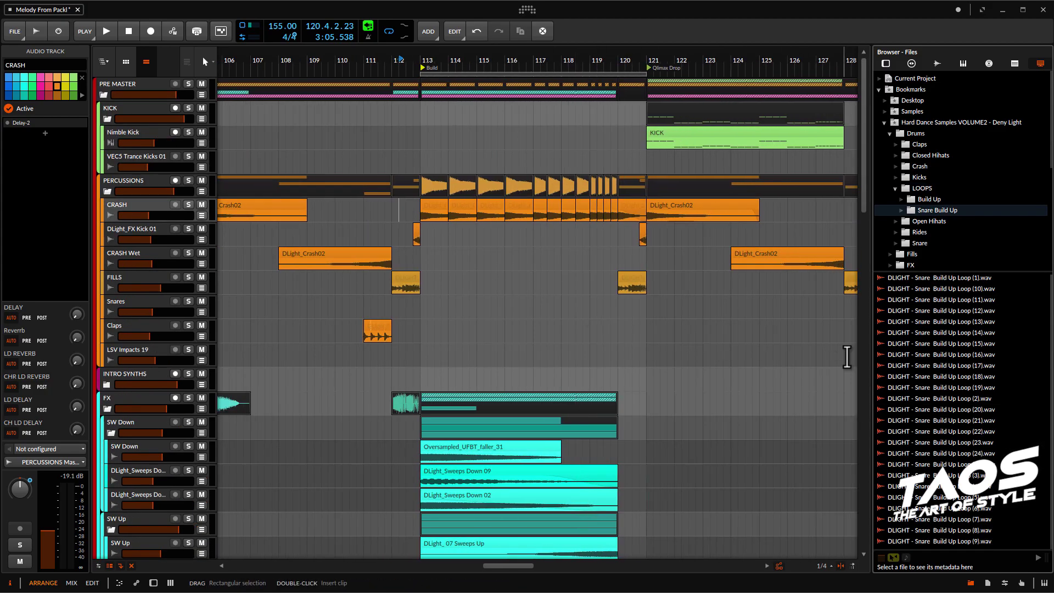
drag(907, 403, 419, 321)
Step: Play the section from bar 112 and check how the snare build-up loop sits with the crashes
click(392, 311)
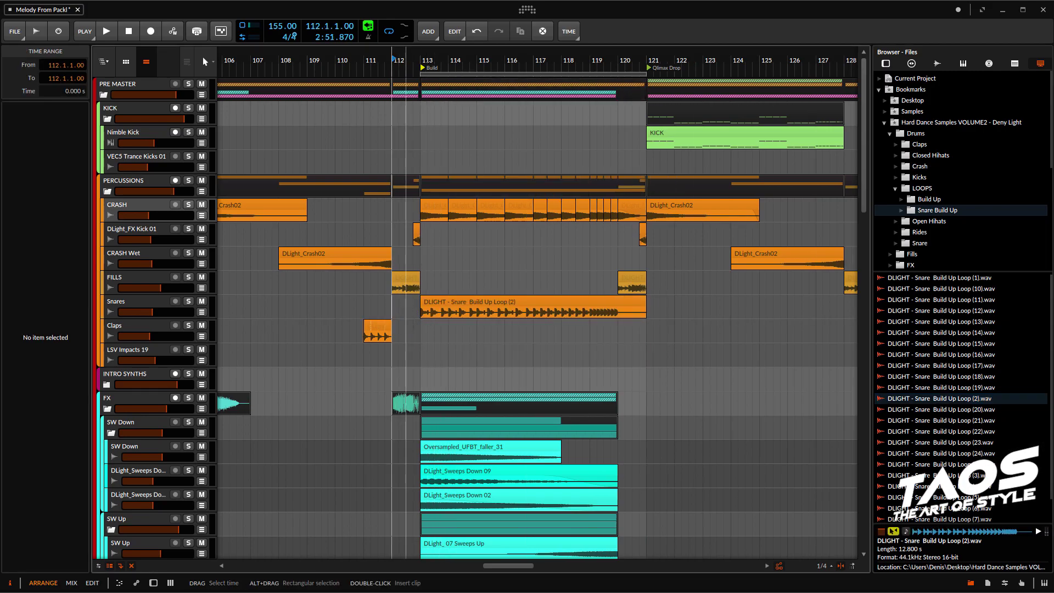
scroll(407, 315, up, 2)
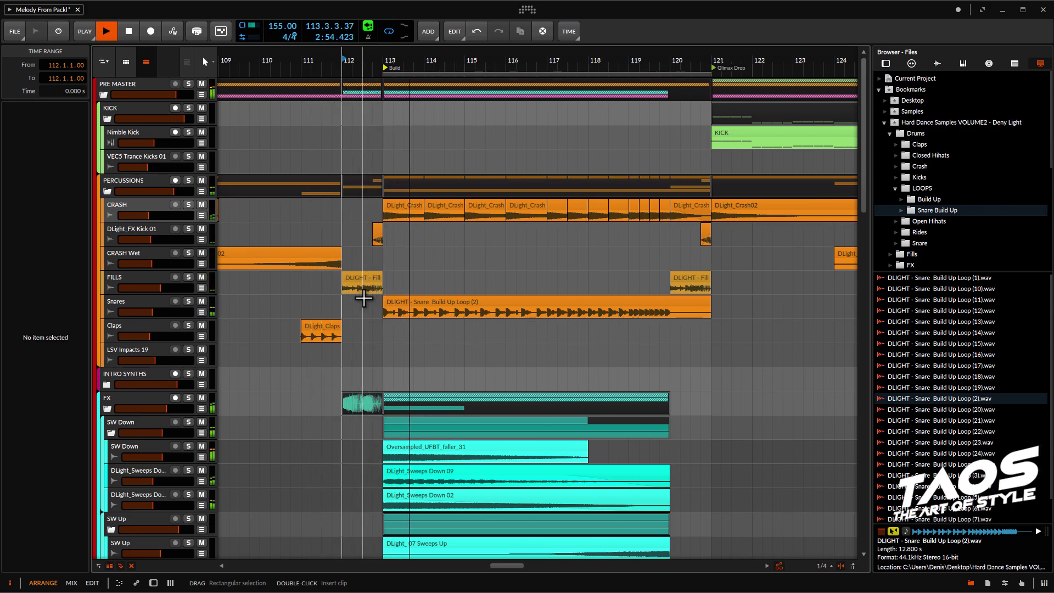
scroll(528, 305, down, 3)
scroll(529, 306, up, 3)
scroll(519, 310, up, 2)
scroll(505, 312, down, 2)
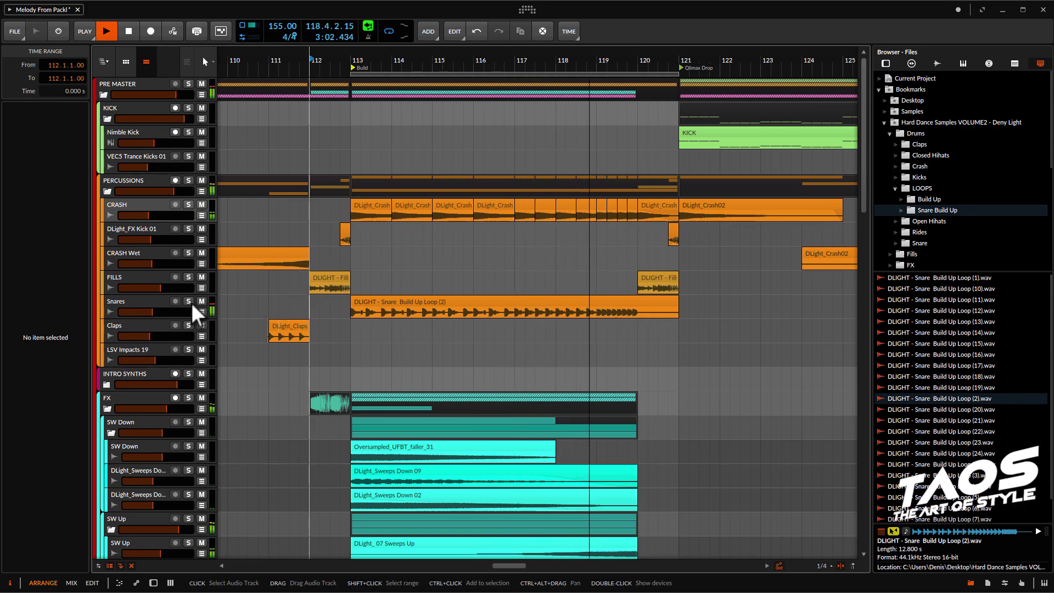
click(152, 308)
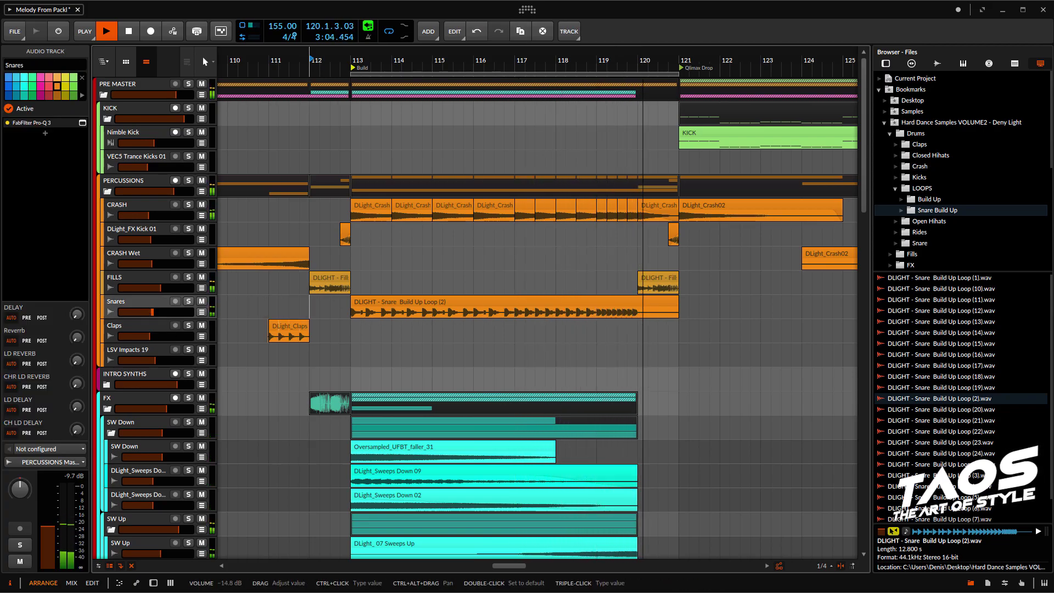
key(space)
Step: Audition Snare Build Up Loops (20) and (24) and replace the Snares clip at bar 113 with Loop (24)
click(961, 409)
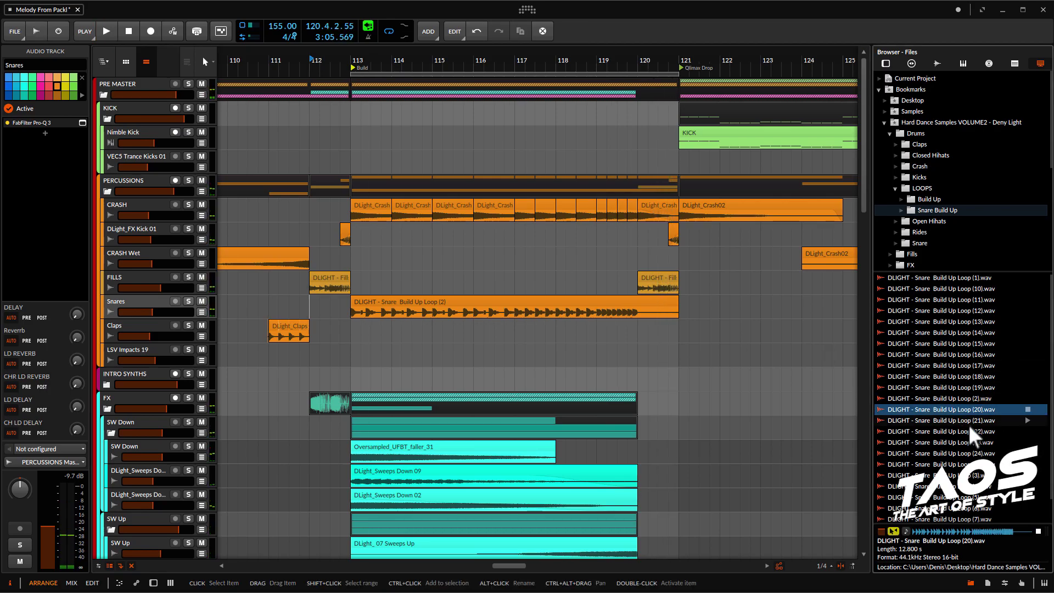
scroll(970, 427, down, 1)
click(970, 428)
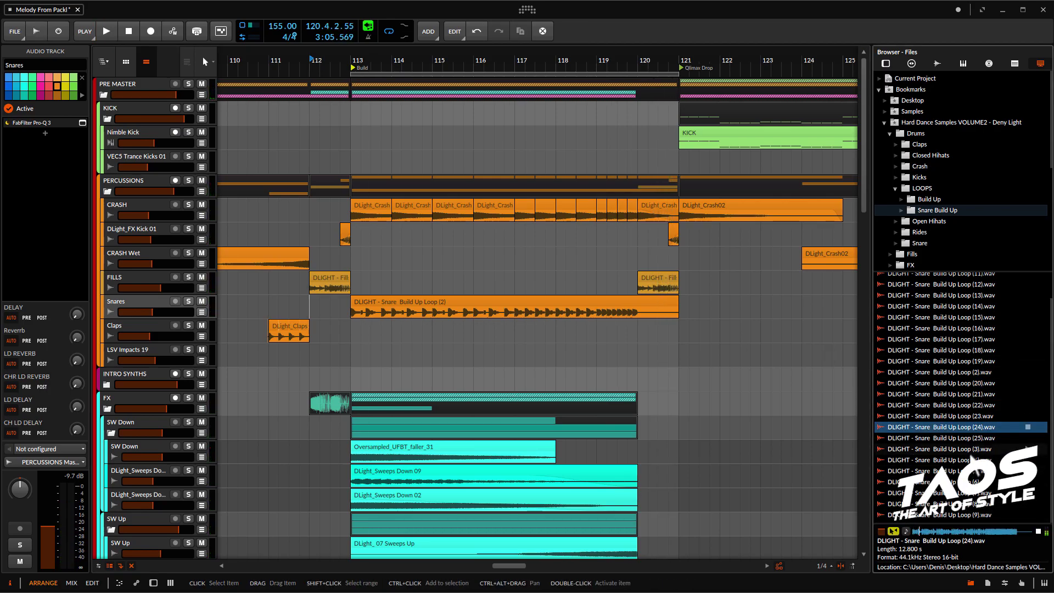
drag(976, 439, 352, 310)
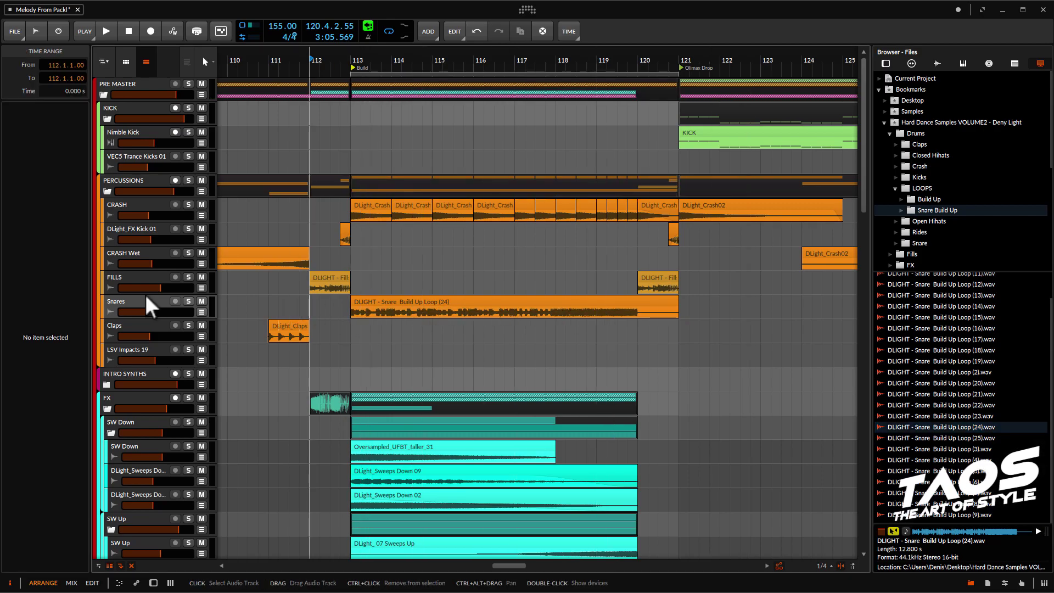
Step: Play the build with Snare Build Up Loop (24) and check the Snares track's level
key(space)
drag(151, 312, 153, 312)
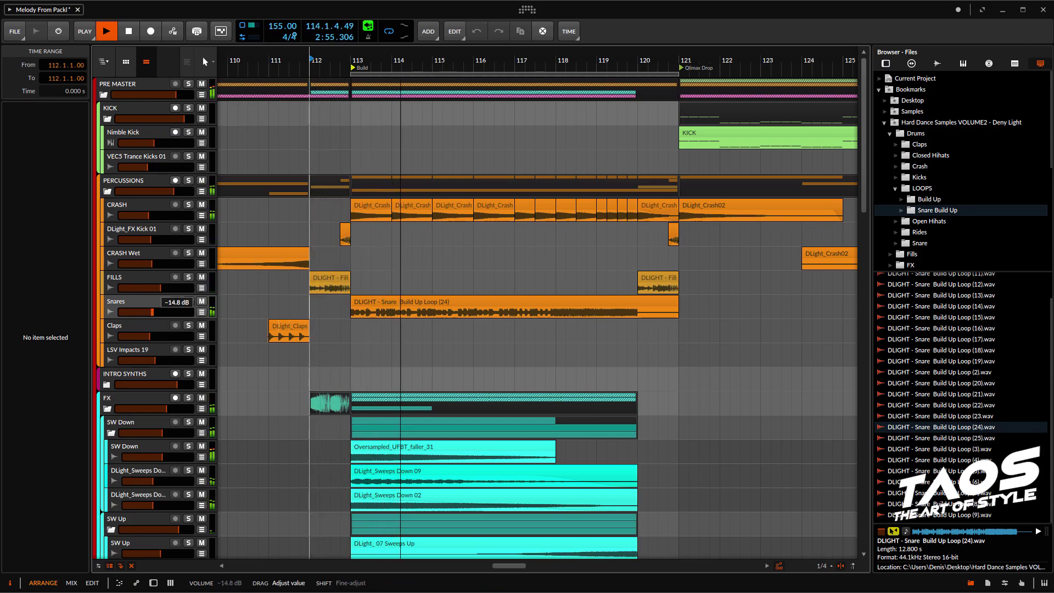
key(minus)
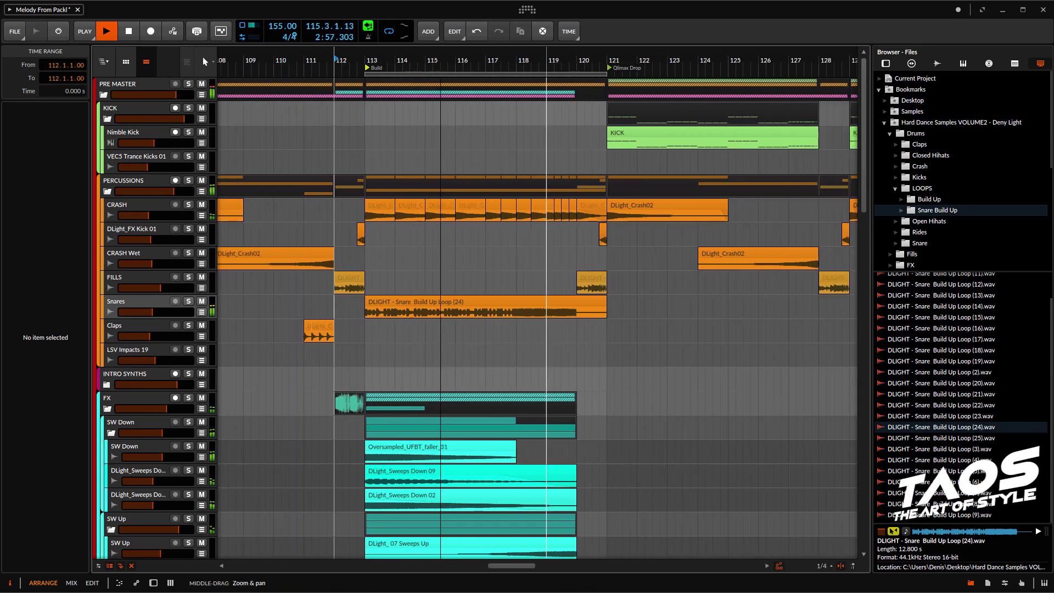
key(space)
Step: Audition further snare loops, including (25) and (4), and replace the Snares clip at bar 113 with Snare Build Up Loop (2)
click(971, 439)
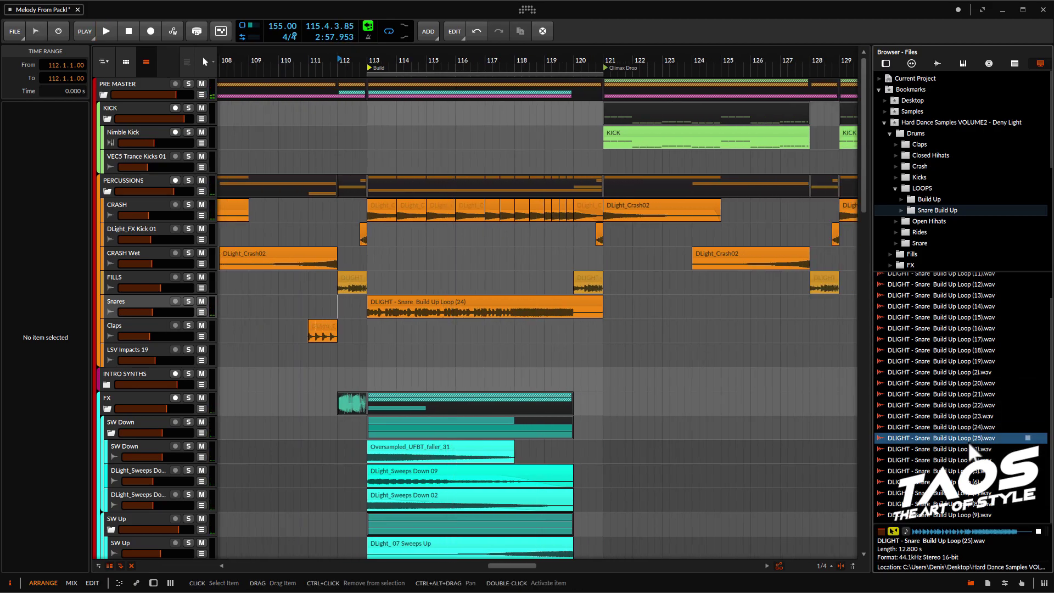
click(964, 450)
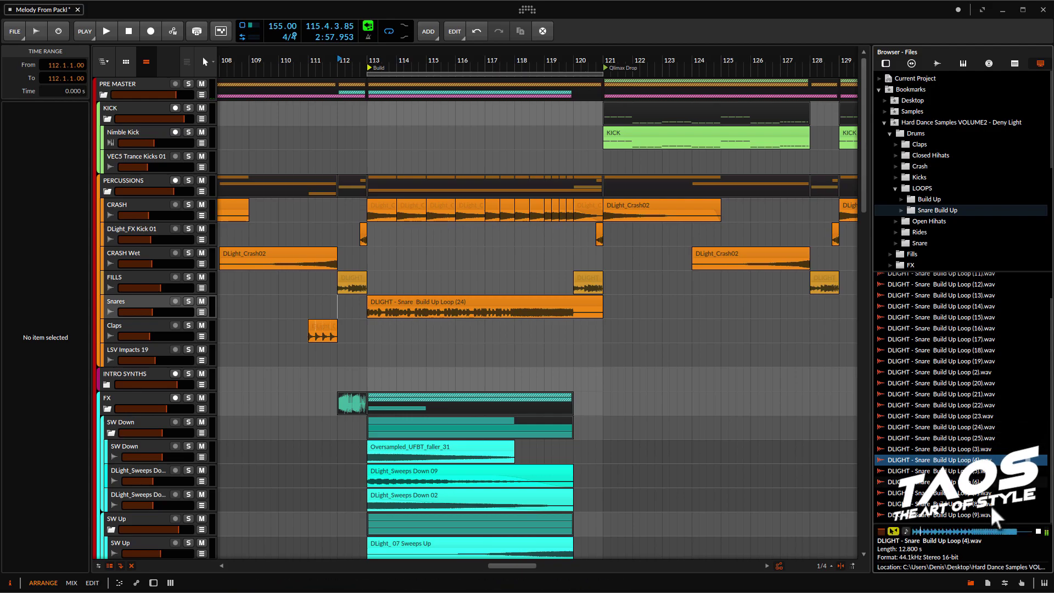
drag(954, 379, 368, 306)
Step: Play from bar 112 and listen to Snare Build Up Loop (2) leading into the build
click(338, 310)
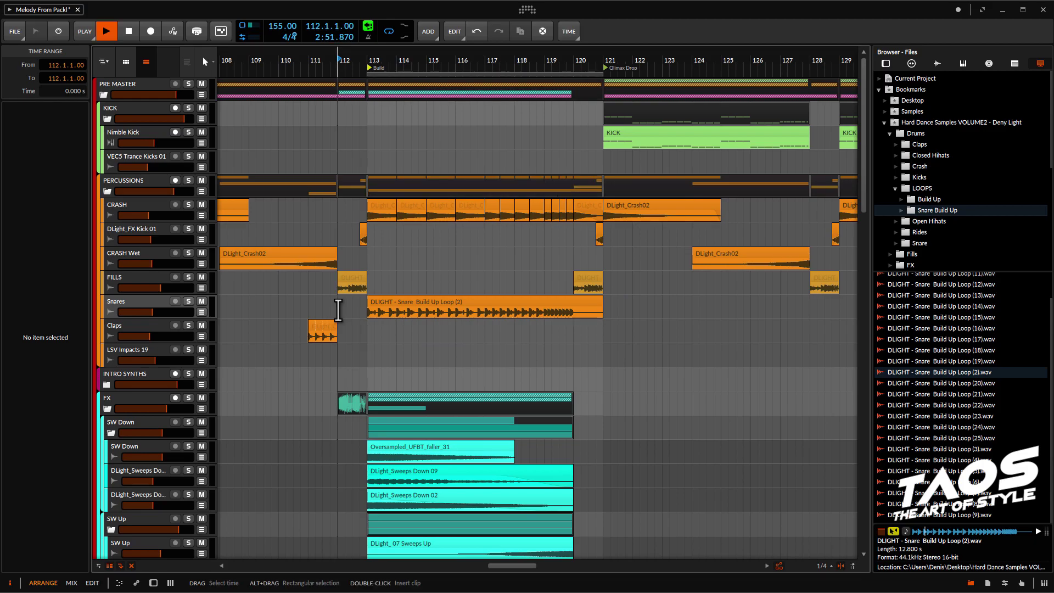
key(space)
scroll(357, 324, up, 4)
scroll(553, 364, down, 2)
scroll(554, 363, down, 2)
scroll(704, 349, up, 2)
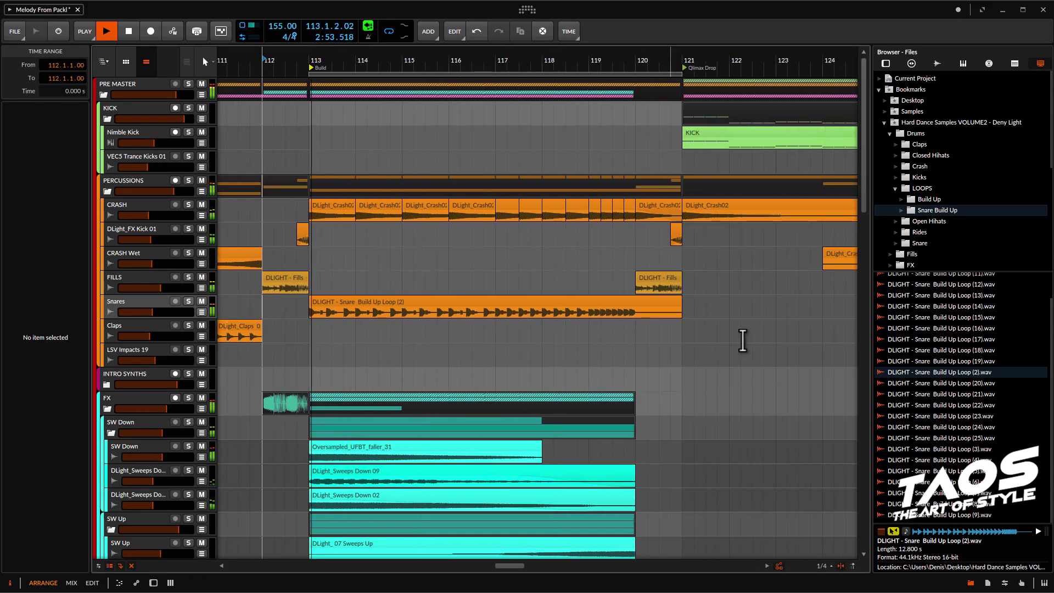
key(space)
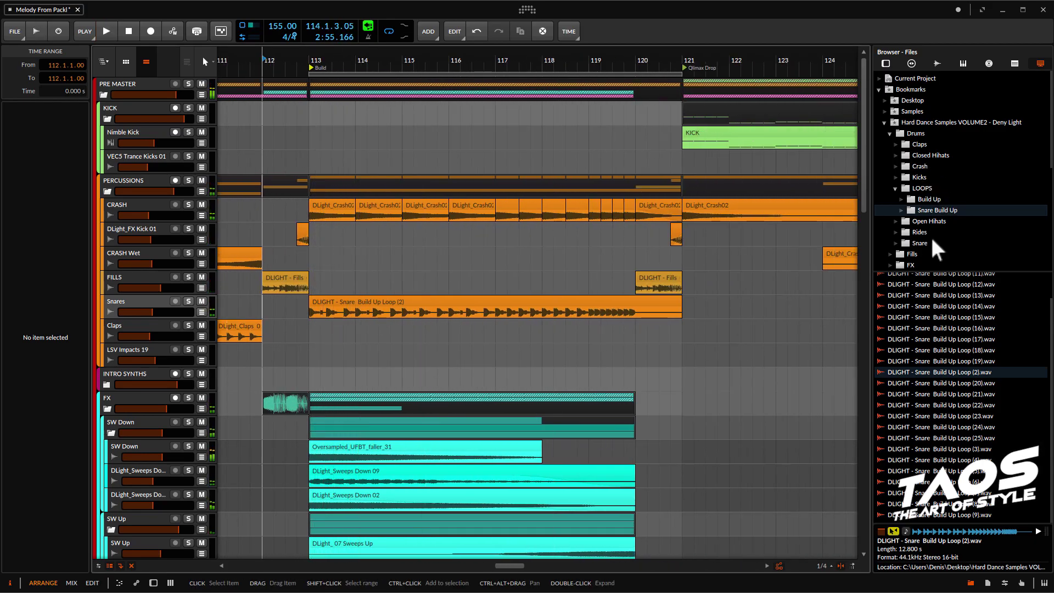
Step: Audition DLIGHT - Build Loop (1).wav from the Build Up folder and place it on the VEC5 Trance Kicks 01 track at bar 113
click(903, 189)
click(930, 207)
click(928, 198)
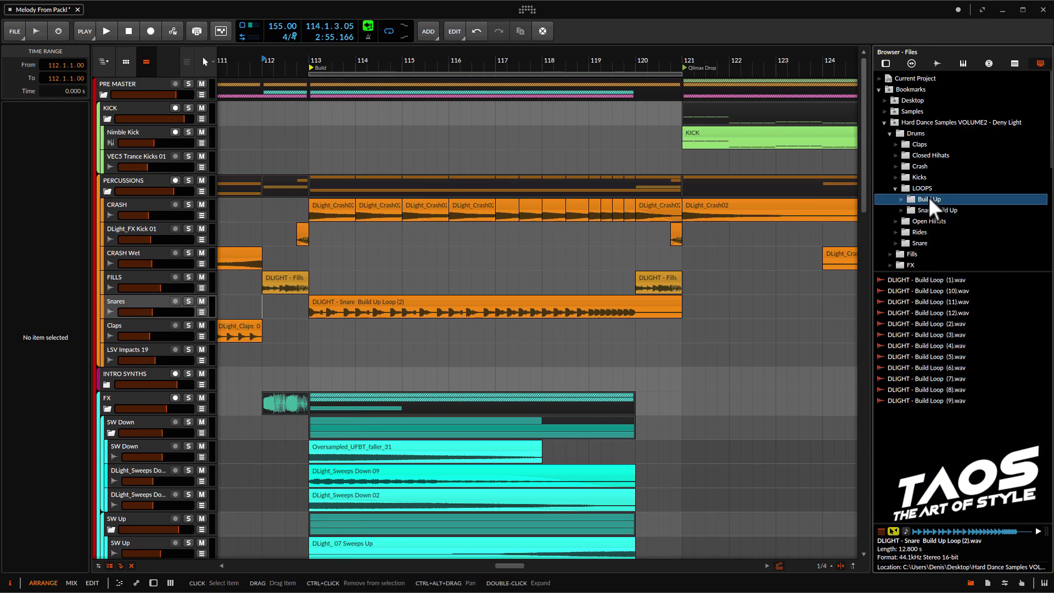
click(944, 279)
drag(949, 281, 306, 162)
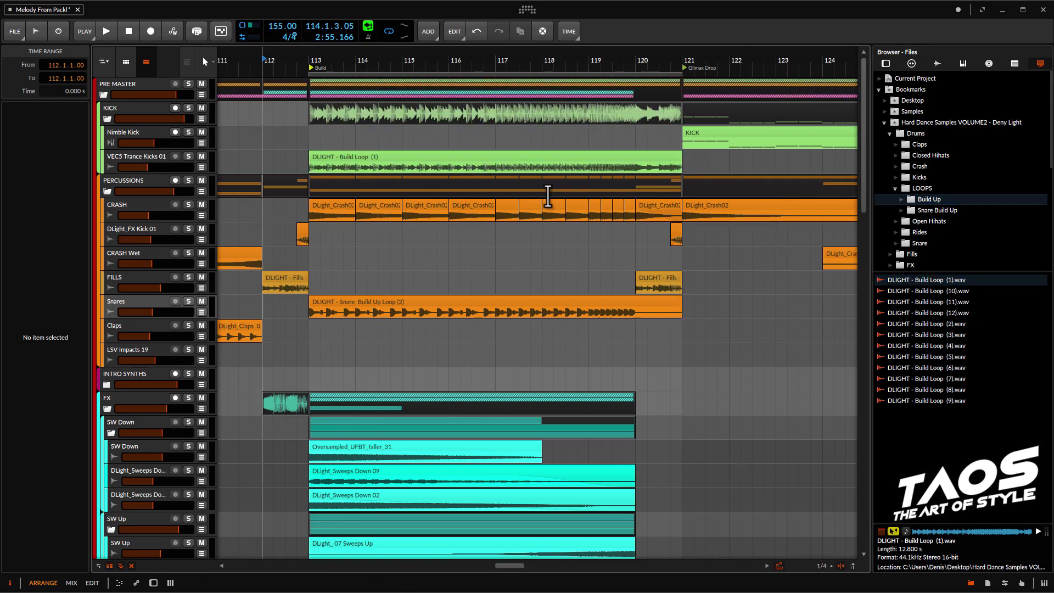
Step: Split the Build Loop (1) clip at bar 120 and delete its final bar
click(639, 166)
key(ctrl+e)
click(659, 158)
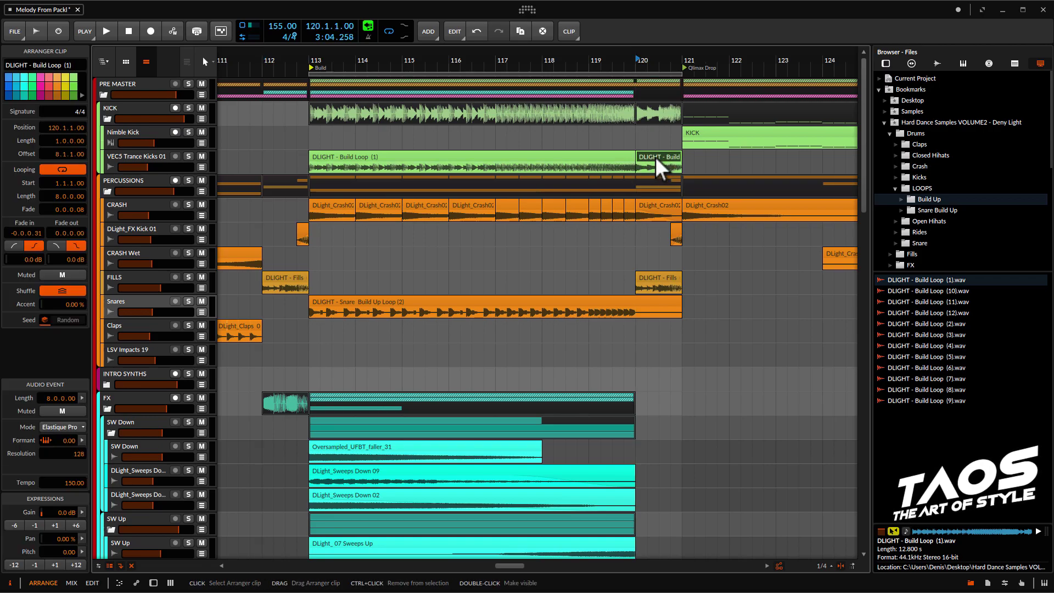
key(Delete)
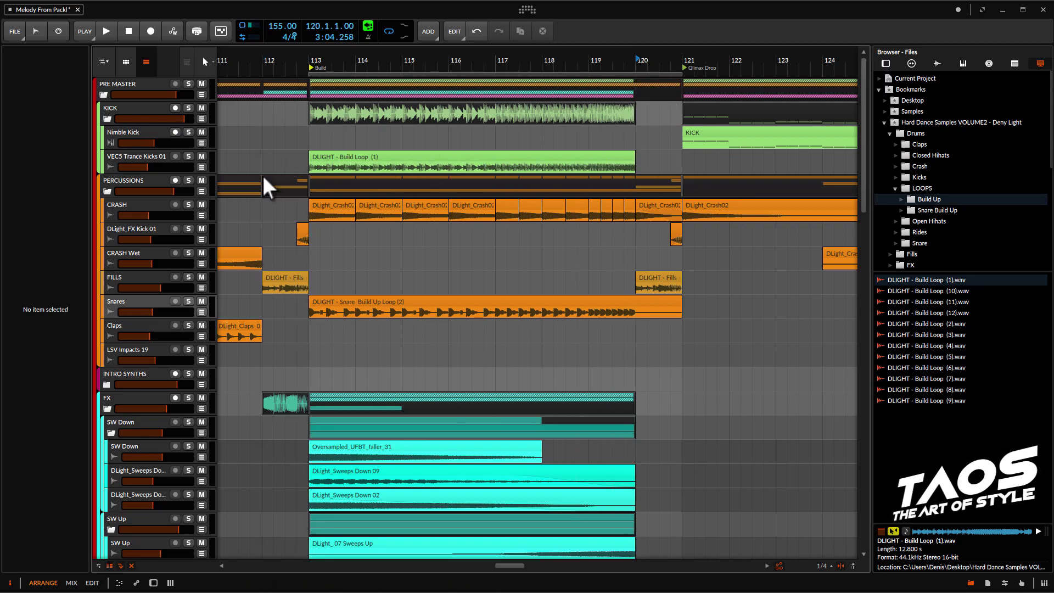
Step: Play from bar 112 and rename the VEC5 Trance Kicks 01 track as Build Loop
click(267, 163)
key(space)
click(135, 158)
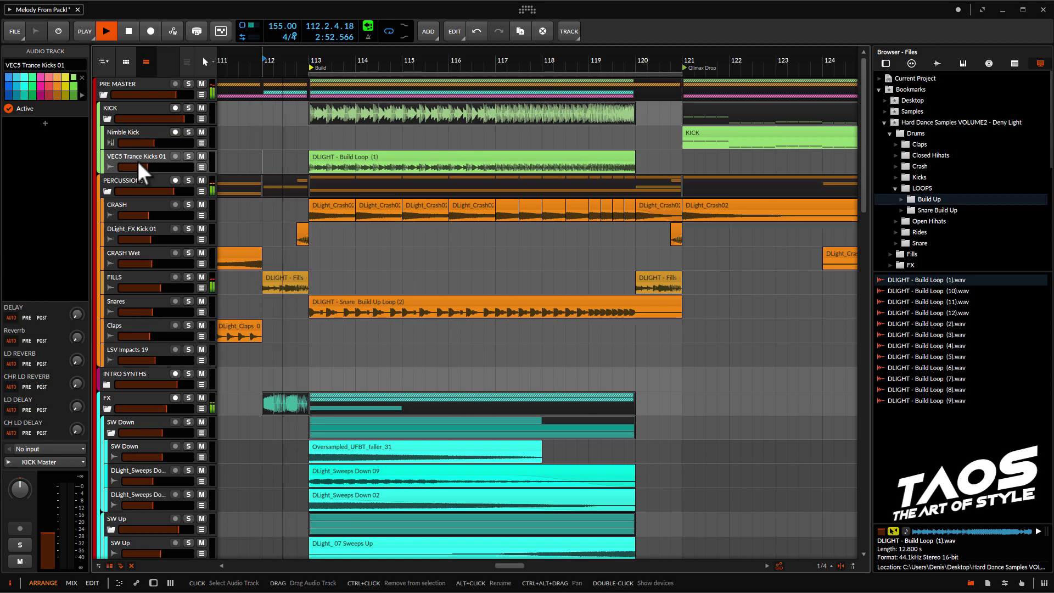
click(74, 65)
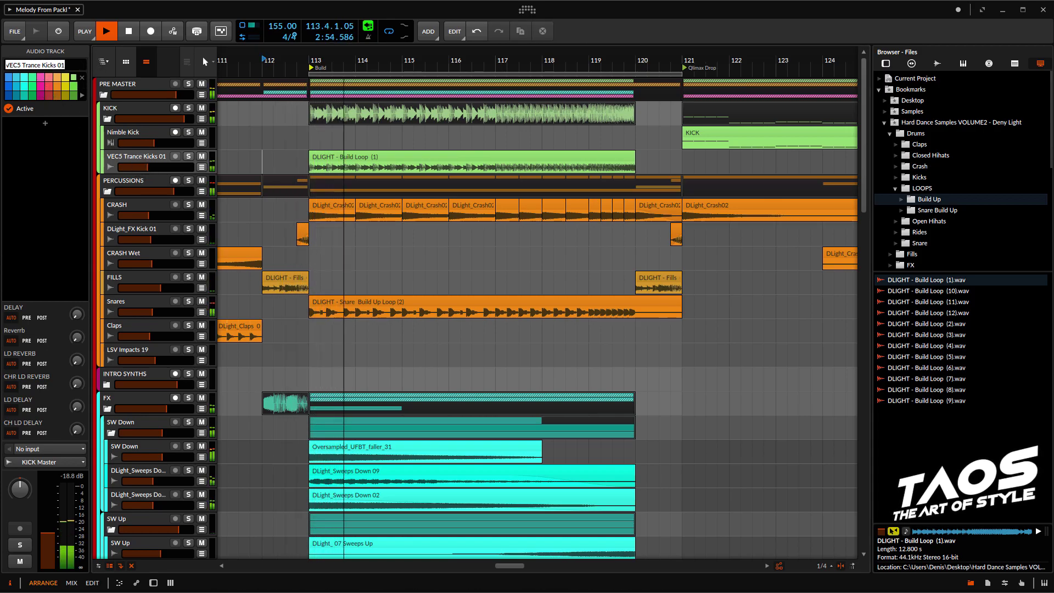
text(Build)
key(Return)
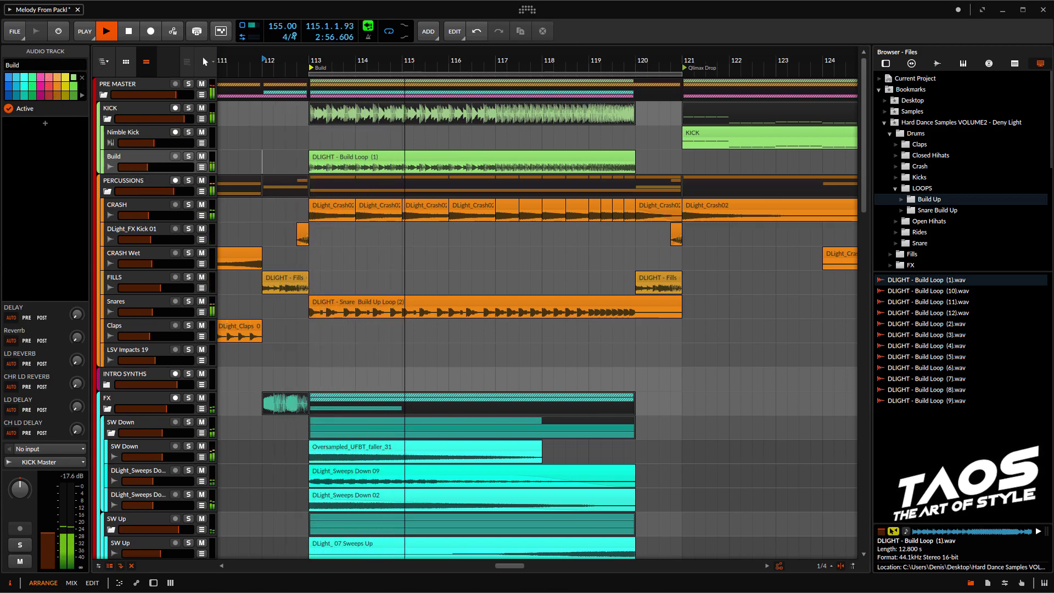
text(Loop)
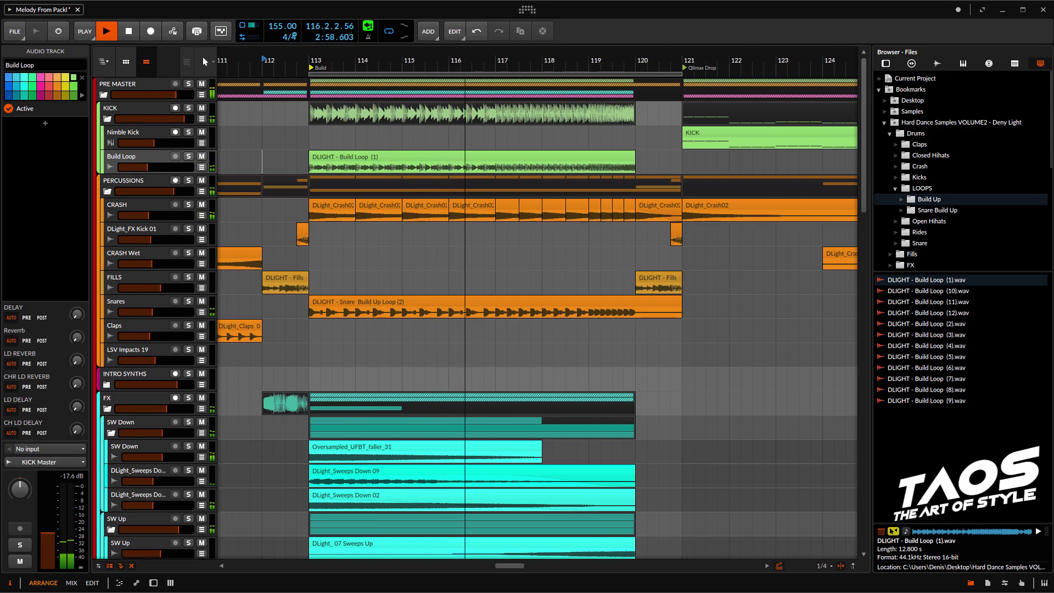
Step: Balance the Build Loop track against the other layers during playback, setting its volume to -12.7 dB
scroll(385, 144, down, 2)
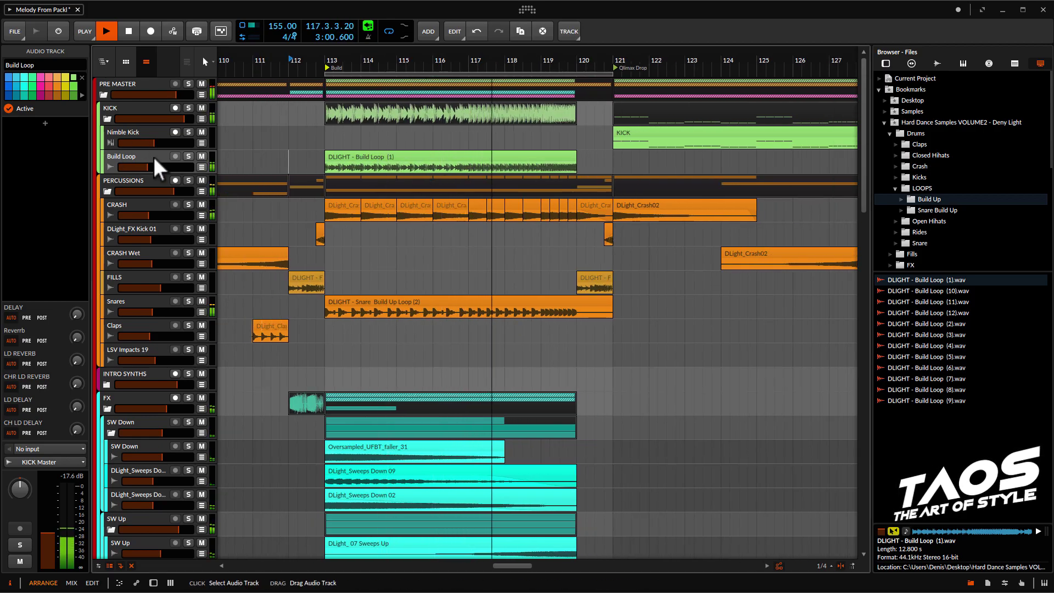
drag(150, 169, 142, 169)
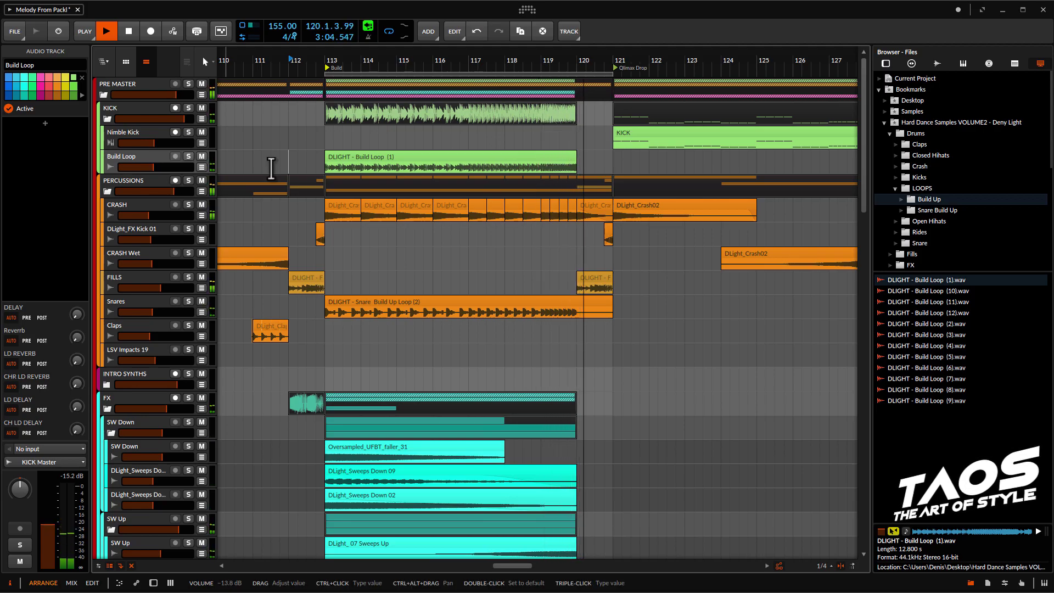
scroll(439, 192, down, 2)
scroll(423, 192, down, 6)
scroll(422, 187, down, 3)
scroll(400, 201, up, 12)
scroll(423, 235, up, 3)
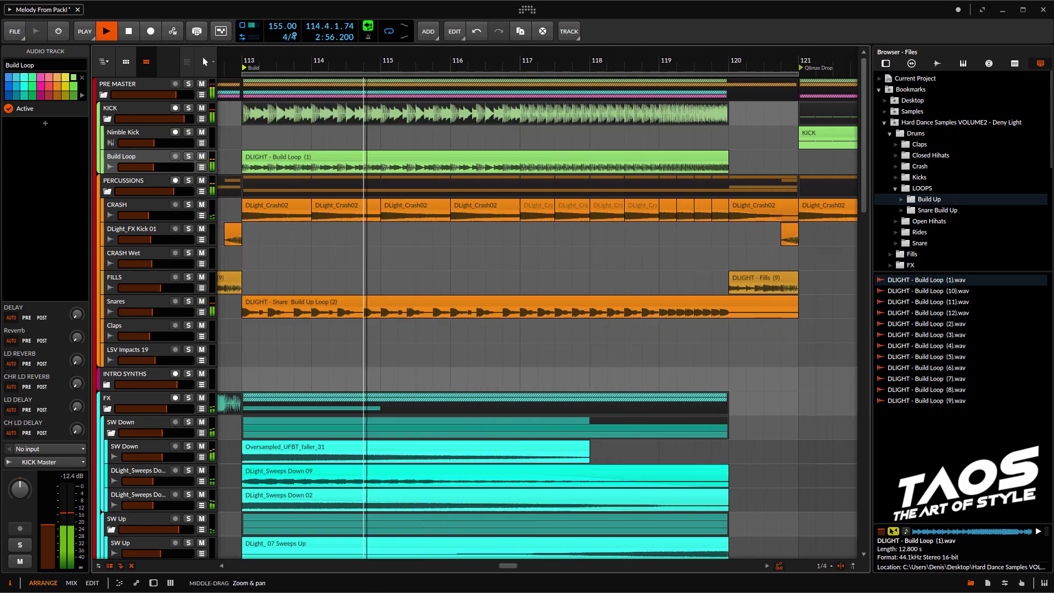
scroll(461, 219, down, 5)
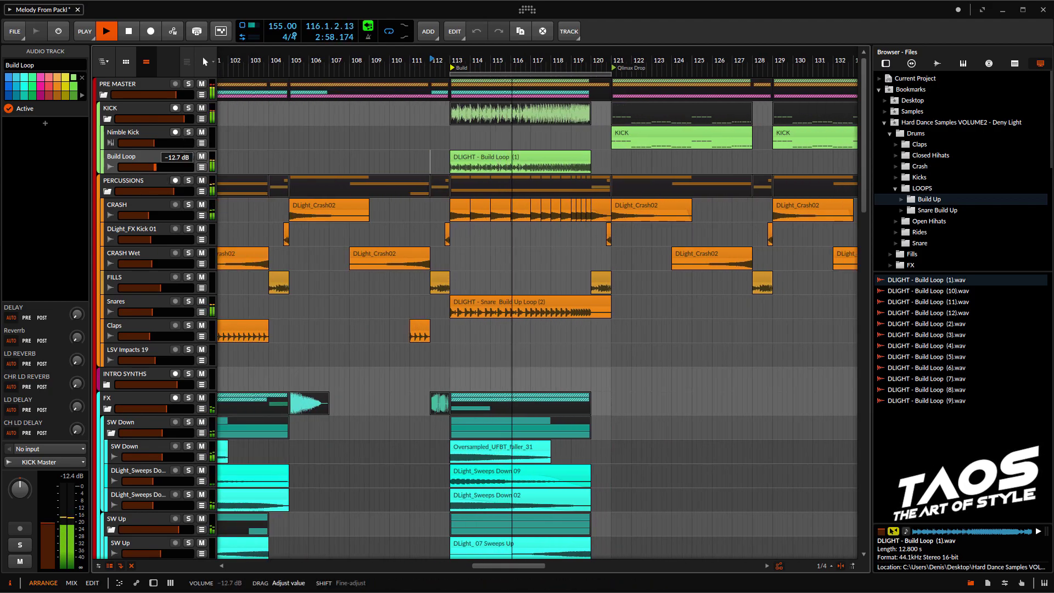
scroll(603, 240, up, 2)
key(space)
Step: Copy the seven-bar DLight_Claps 05 clip from bar 97 to bar 113 on the Claps track and play from 112.4
scroll(419, 258, down, 5)
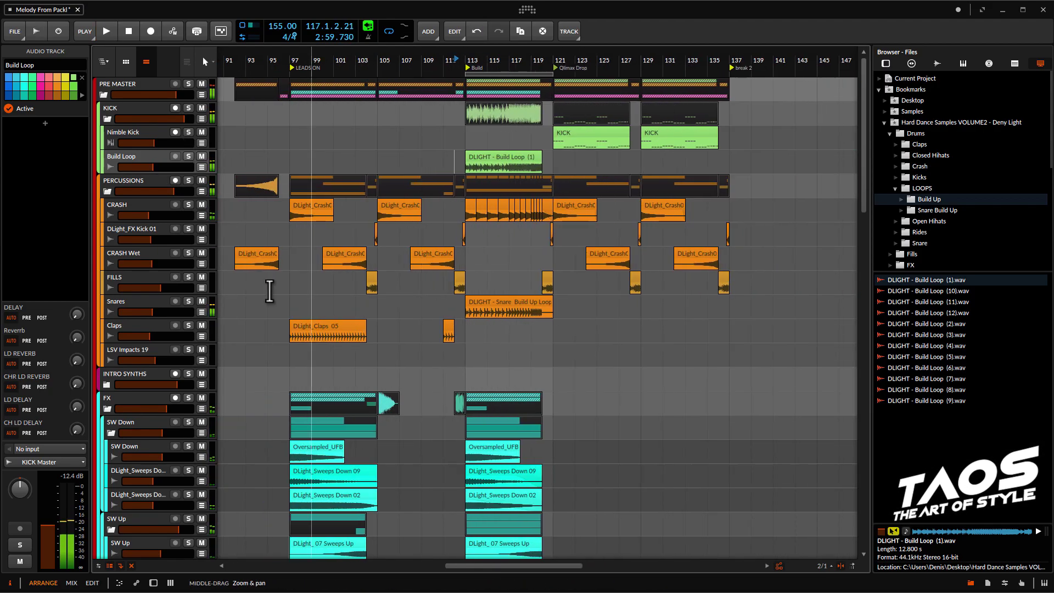
drag(313, 325, 481, 331)
scroll(481, 331, up, 6)
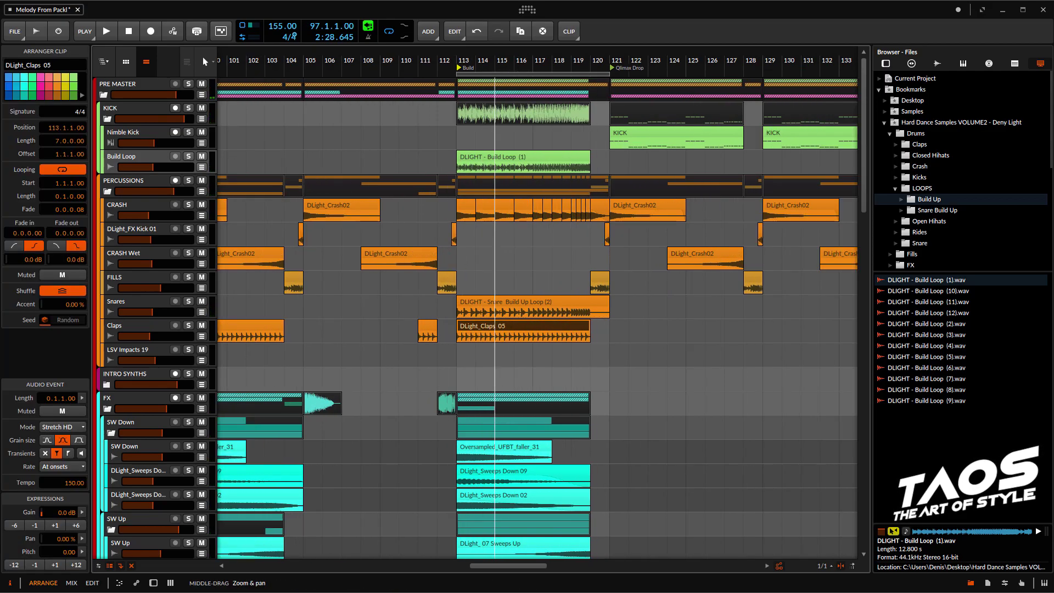
scroll(481, 314, down, 6)
scroll(481, 315, up, 6)
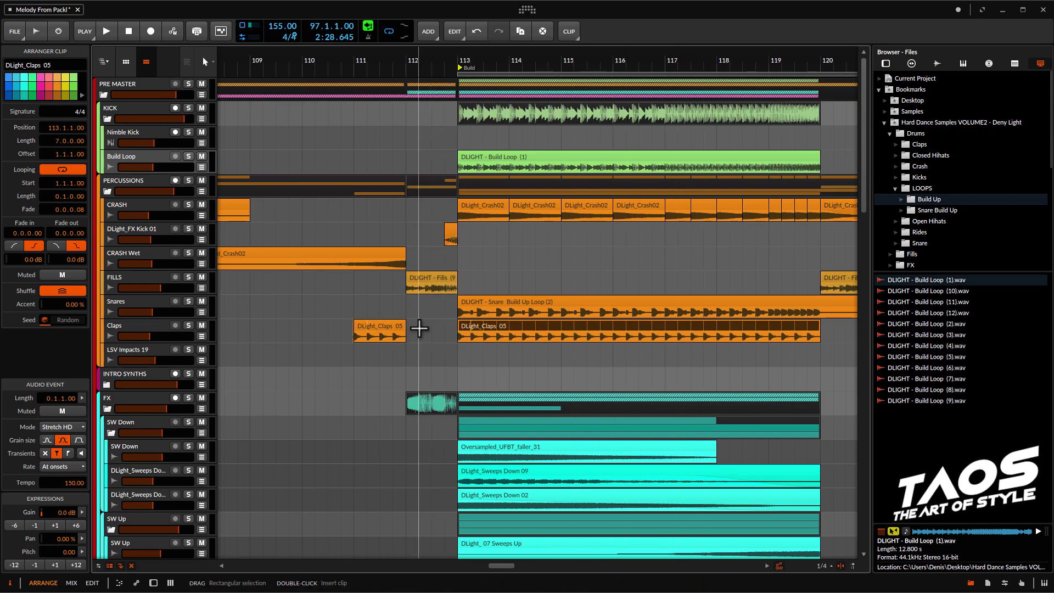
click(439, 330)
key(space)
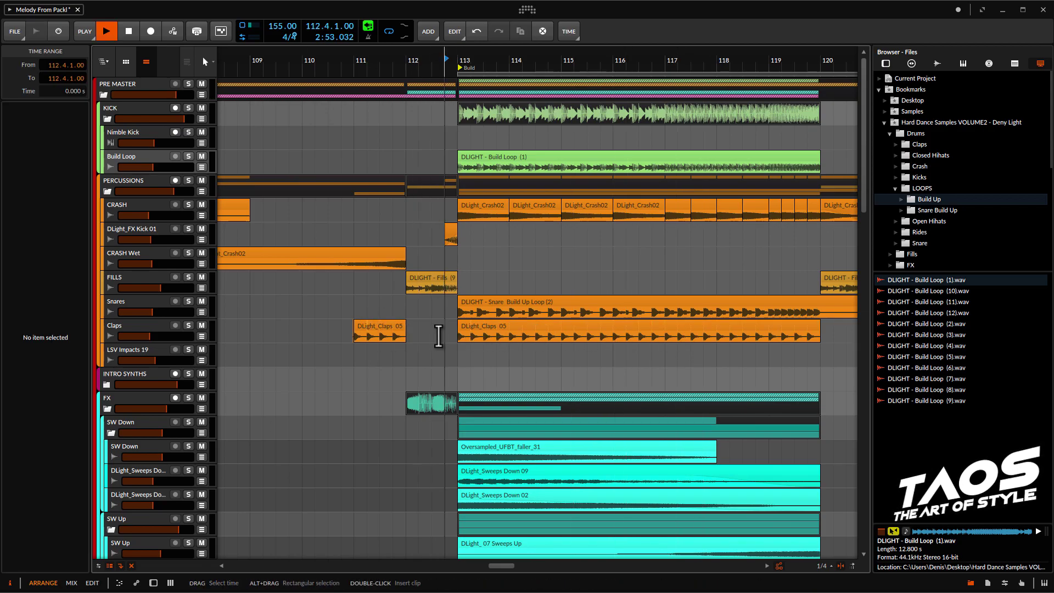
Step: Select the Claps track and play through the build to hear the claps against the other layers
click(148, 326)
drag(18, 489, 19, 511)
drag(507, 352, 349, 379)
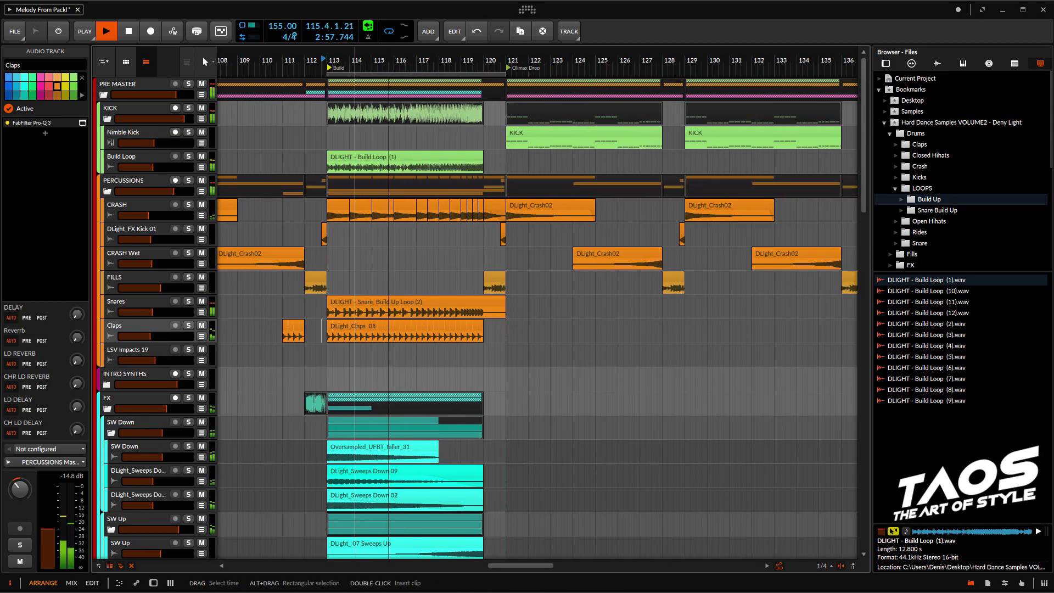
scroll(353, 377, up, 3)
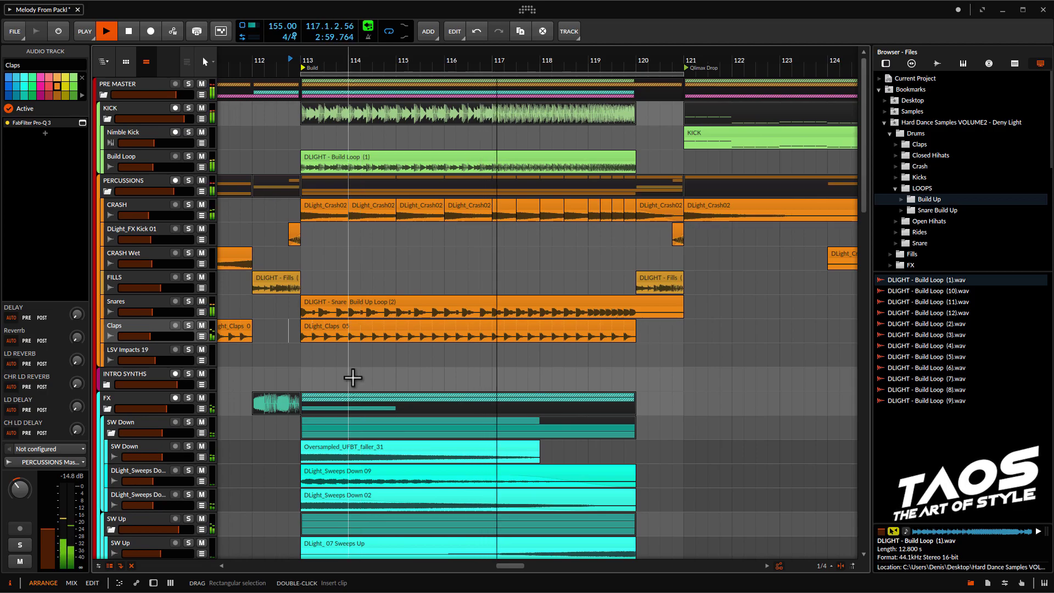
scroll(400, 375, left, 2)
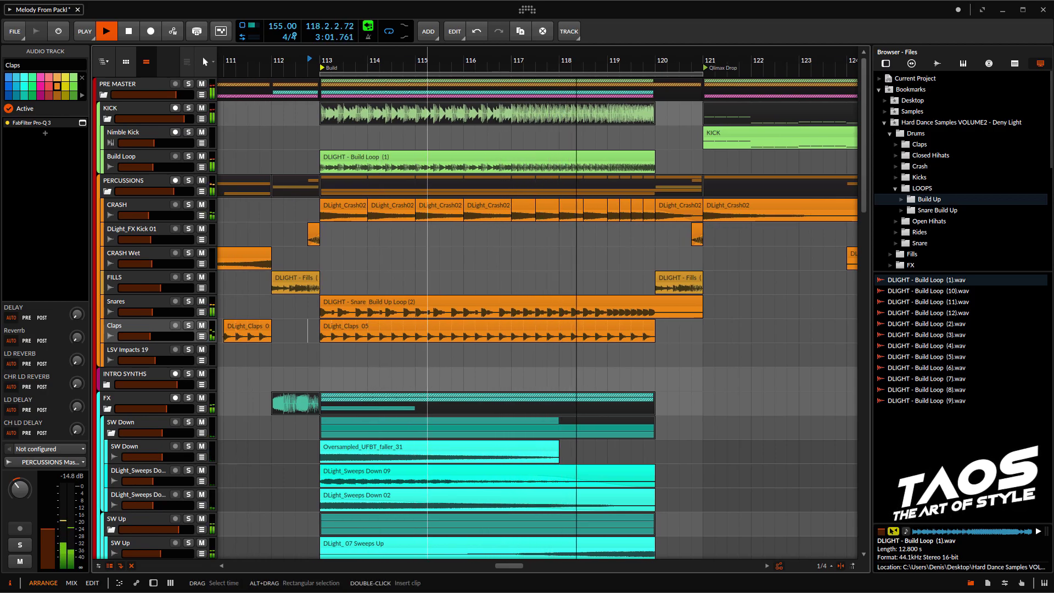
scroll(428, 372, down, 5)
scroll(477, 360, up, 5)
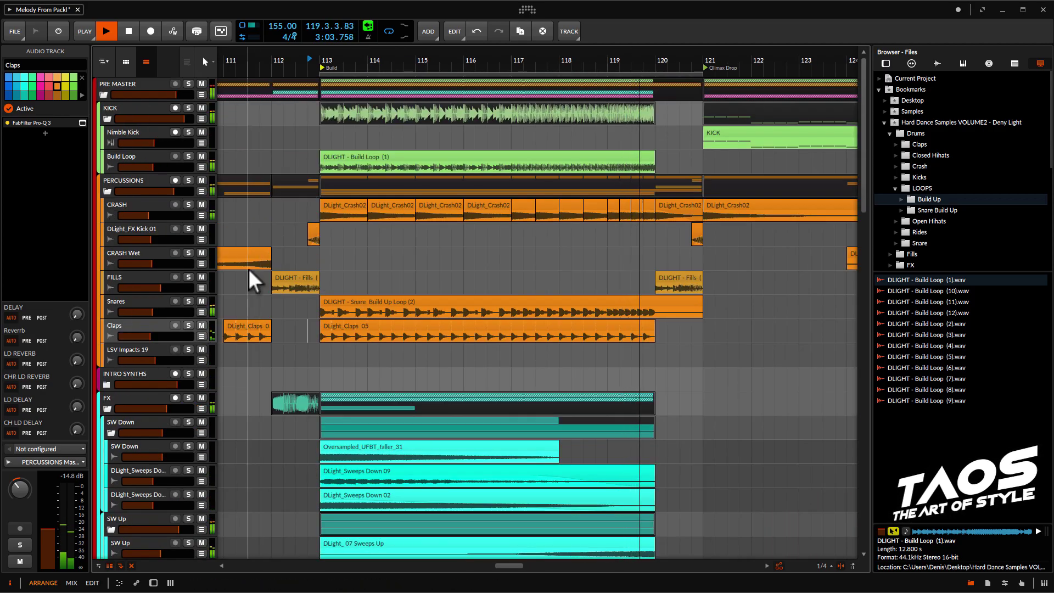
scroll(532, 232, down, 5)
key(space)
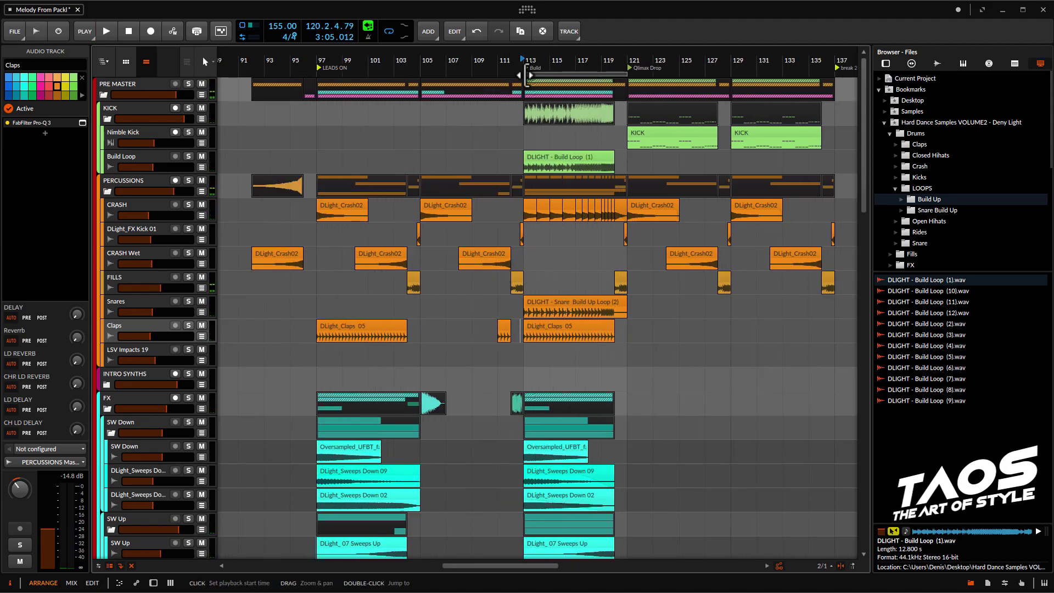
Step: Set the loop region to start at bar 105 with a length of 18 bars and play from bar 105 into the build
drag(527, 77, 423, 85)
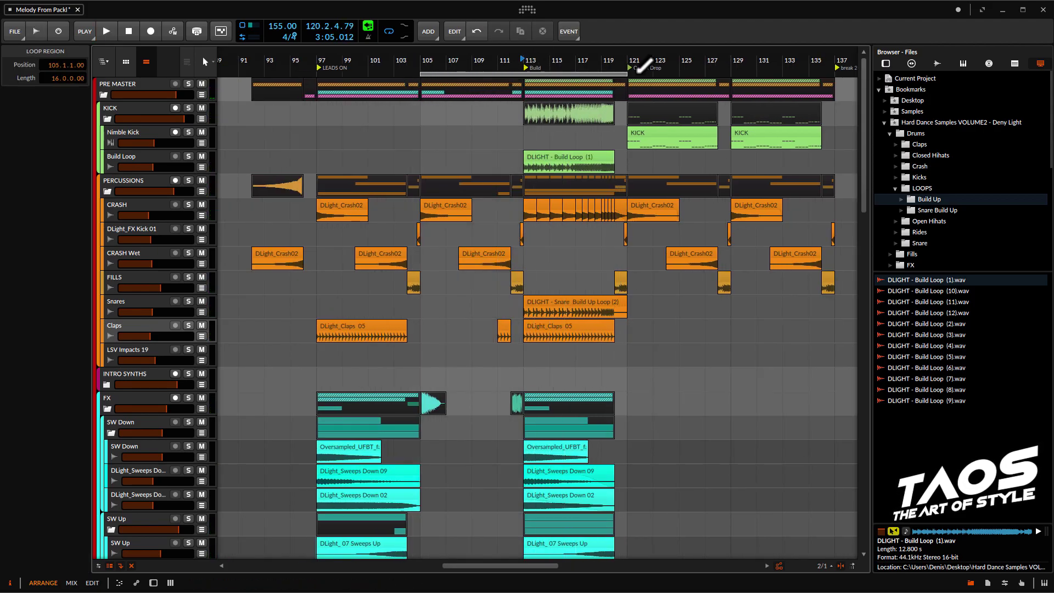
drag(627, 74, 640, 74)
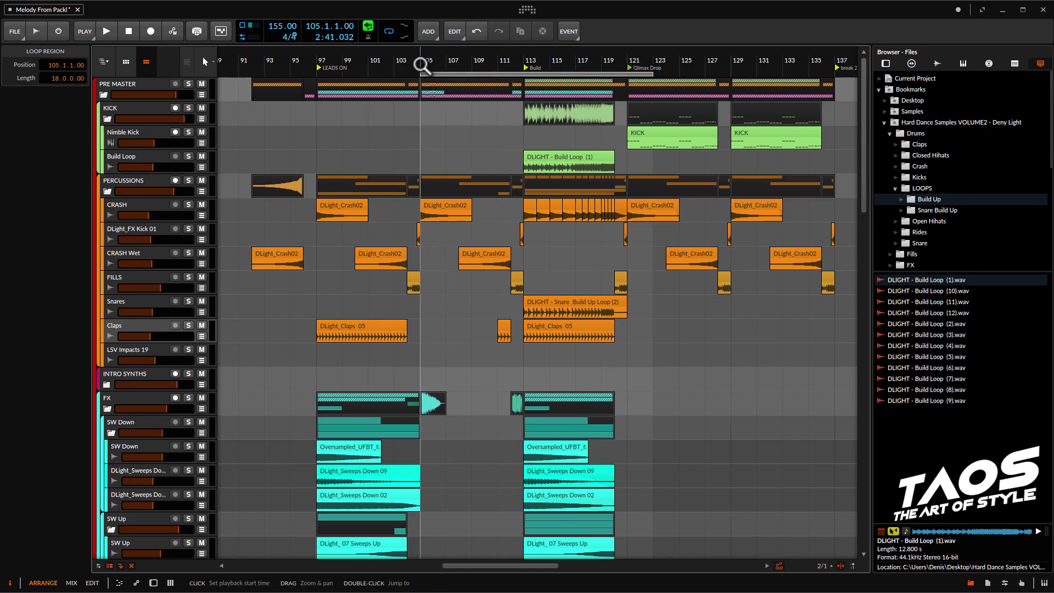
key(space)
scroll(511, 313, down, 15)
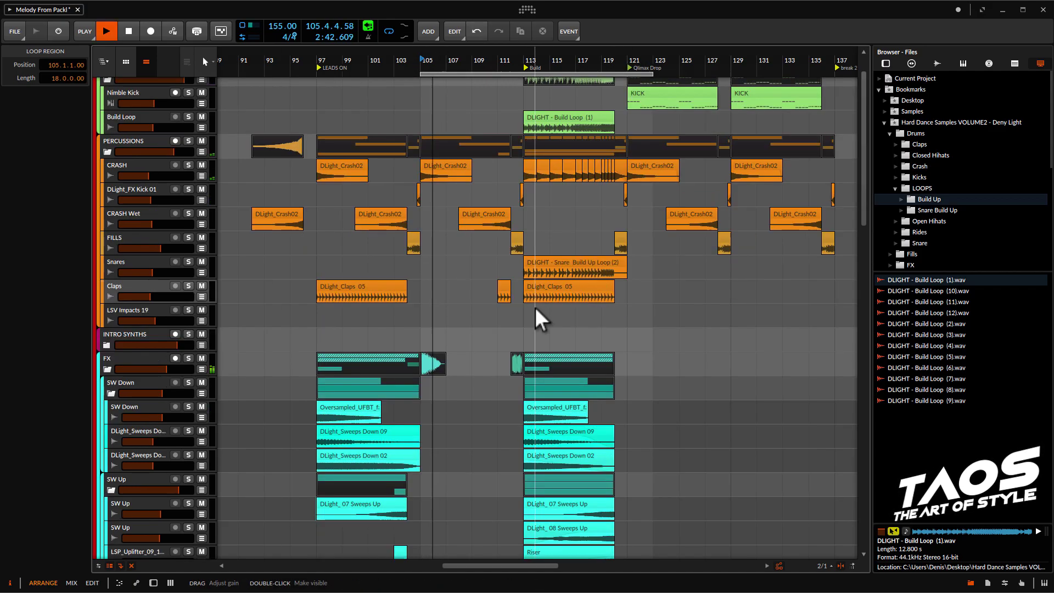
scroll(477, 335, up, 5)
scroll(494, 359, up, 3)
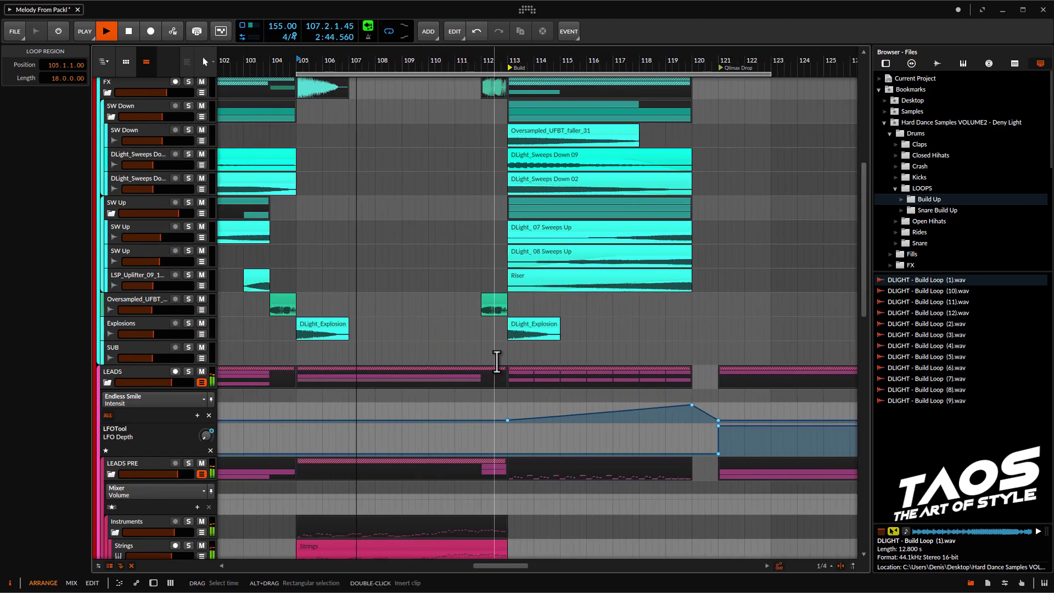
scroll(497, 362, up, 4)
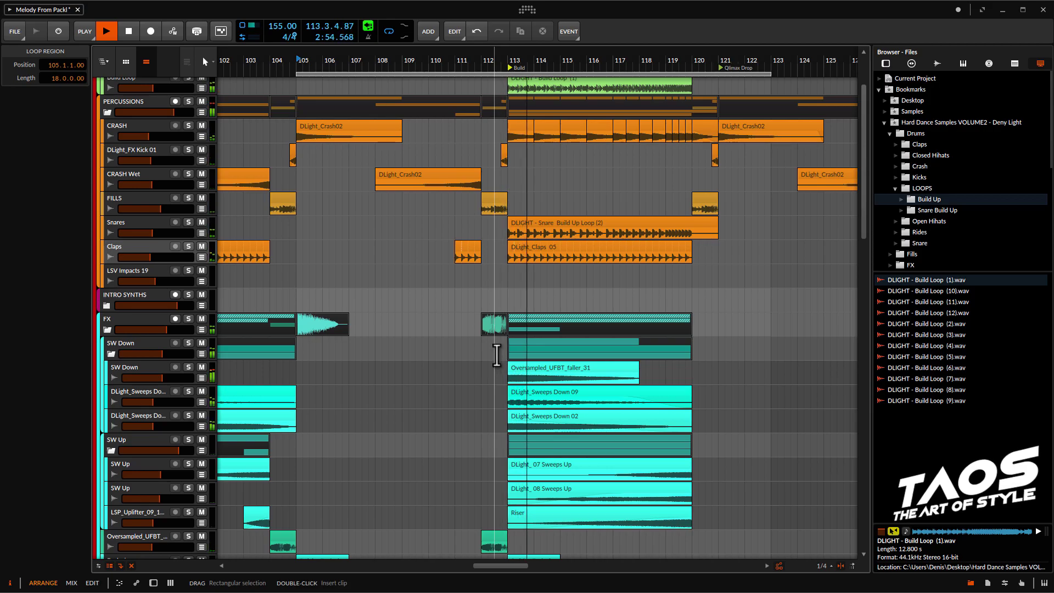
scroll(497, 362, up, 2)
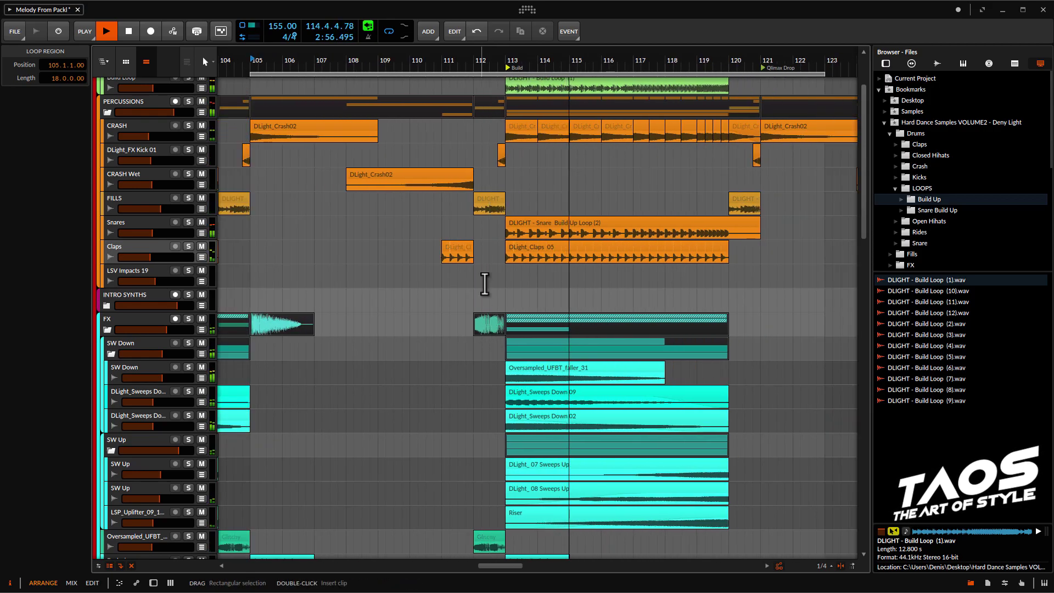
Step: Set the Leads layer's Filter Frequency automation point at bar 112 to 117 Hz and curve the ramp up to bar 113
scroll(484, 274, down, 8)
click(497, 492)
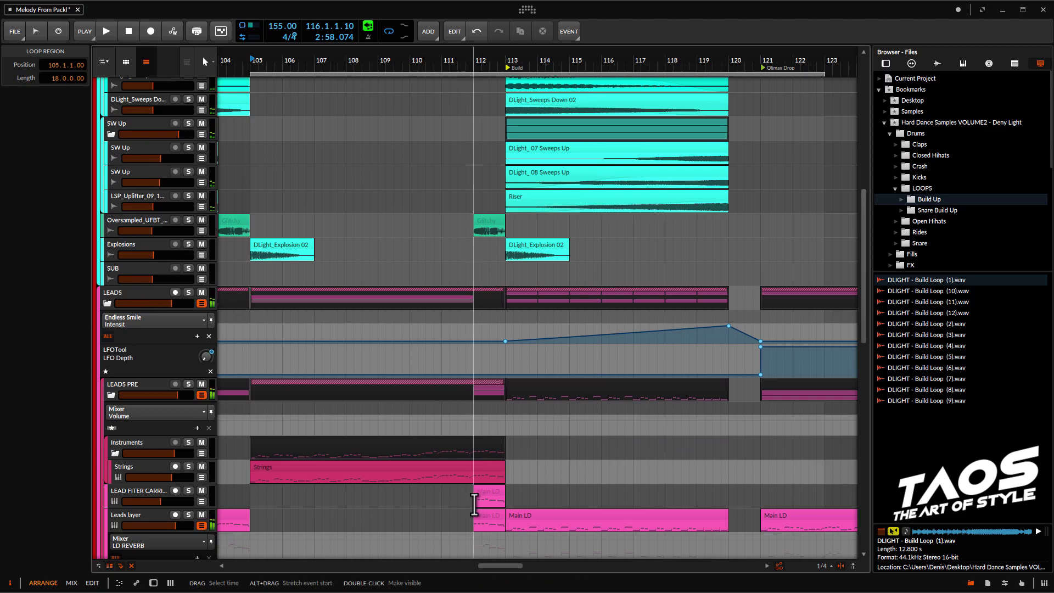
scroll(497, 346, down, 8)
scroll(497, 346, up, 3)
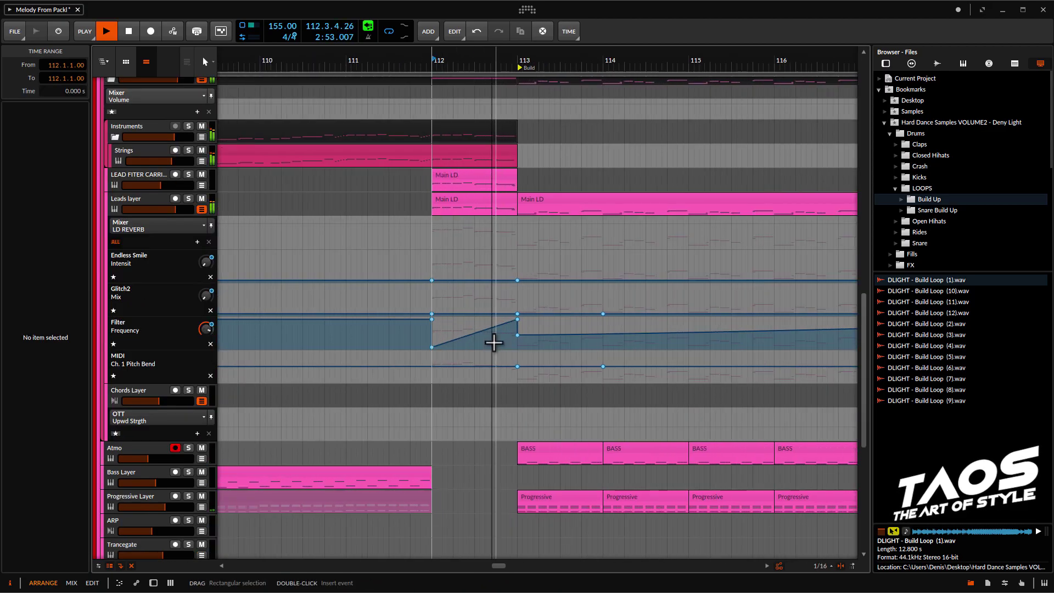
key(space)
drag(430, 352, 477, 318)
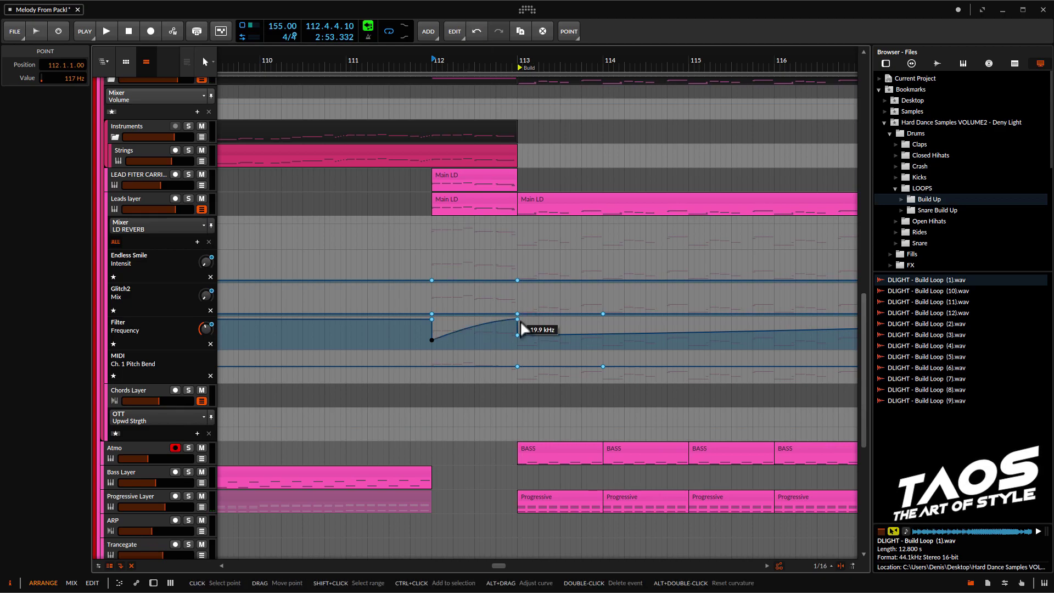
Step: Play from bar 112 to check the reshaped filter sweep on the Leads layer going into the build
click(431, 209)
key(space)
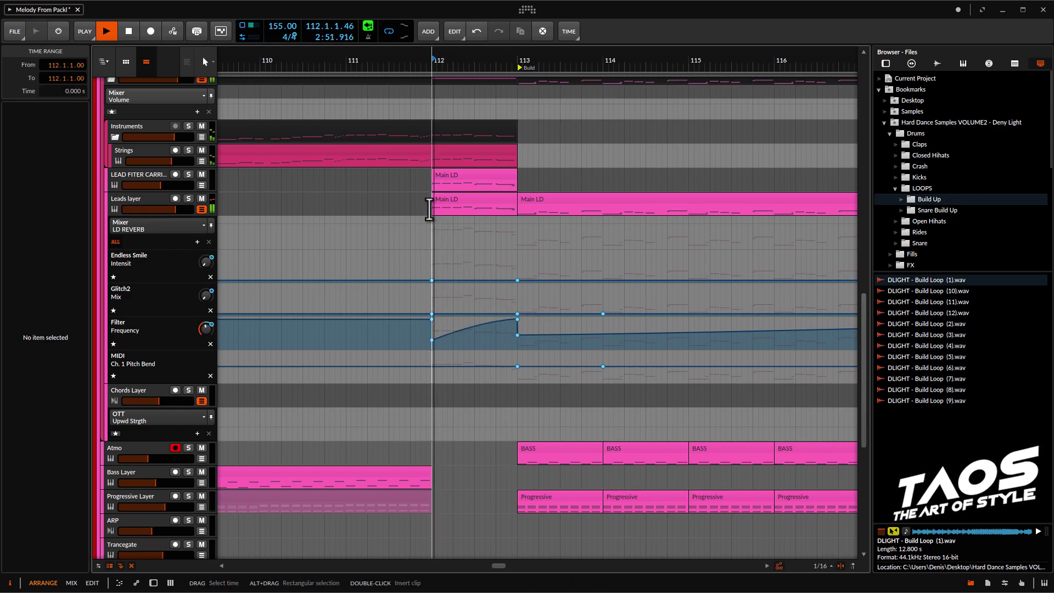
scroll(465, 216, down, 5)
drag(534, 231, 617, 291)
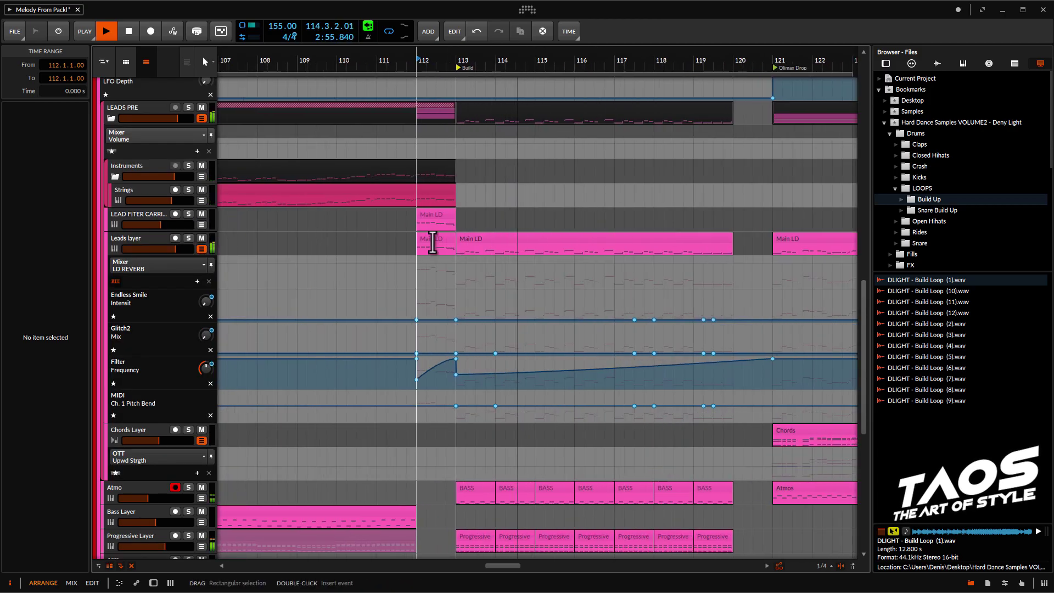
scroll(670, 278, down, 2)
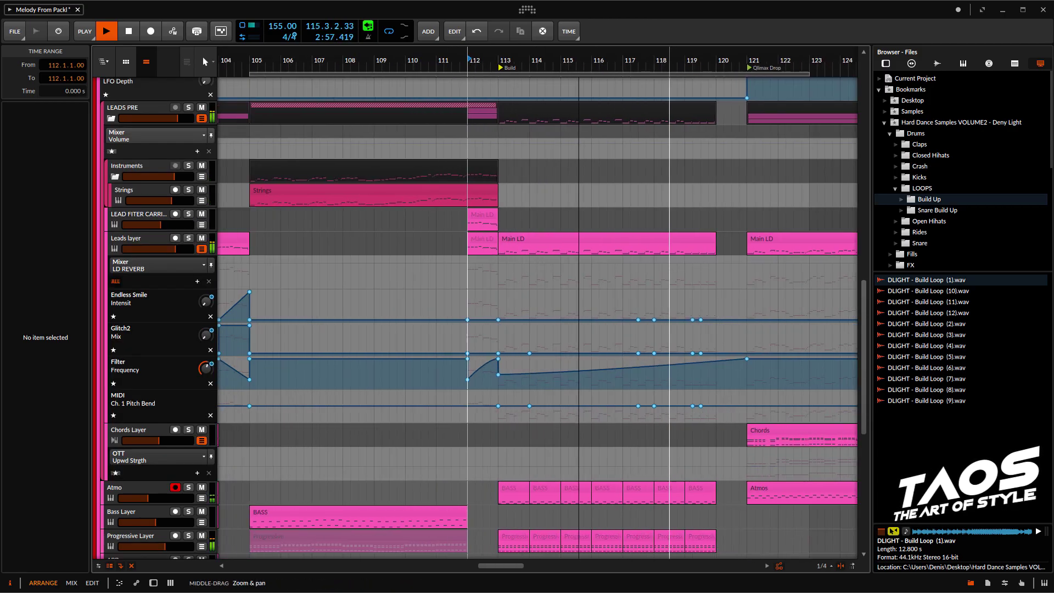
key(space)
Step: Solo and unsolo the Leads layer, and insert the Little AlterBoy effect on the LEADS group track
click(192, 238)
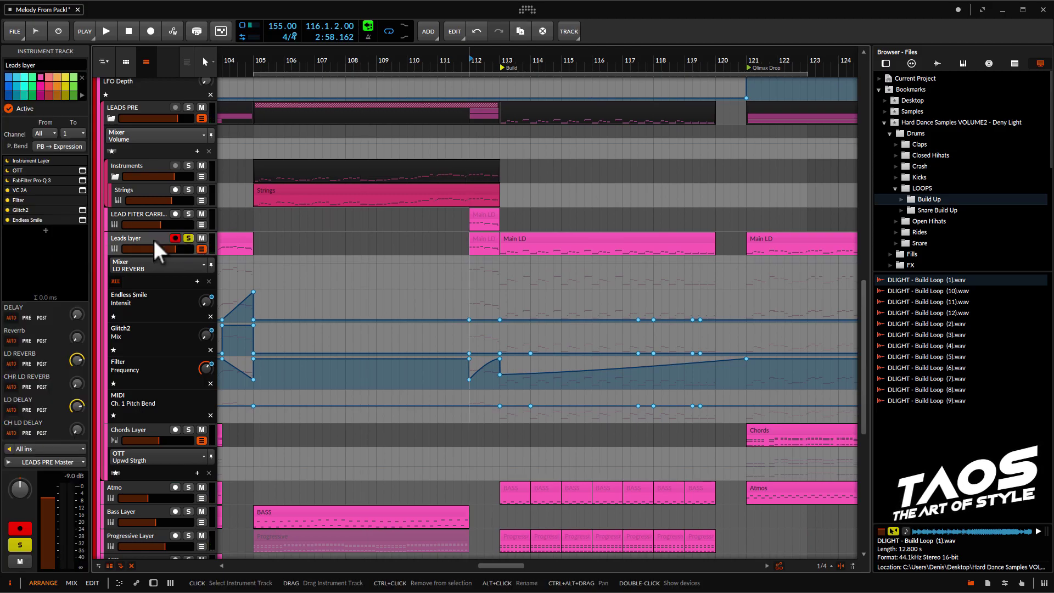
click(188, 238)
scroll(187, 237, up, 3)
click(130, 263)
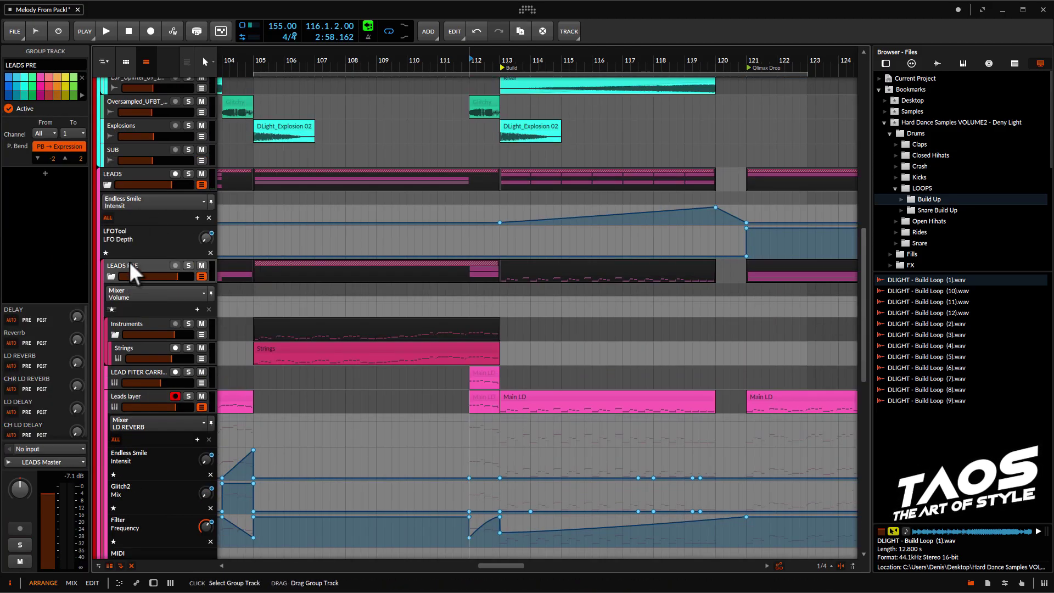
click(137, 171)
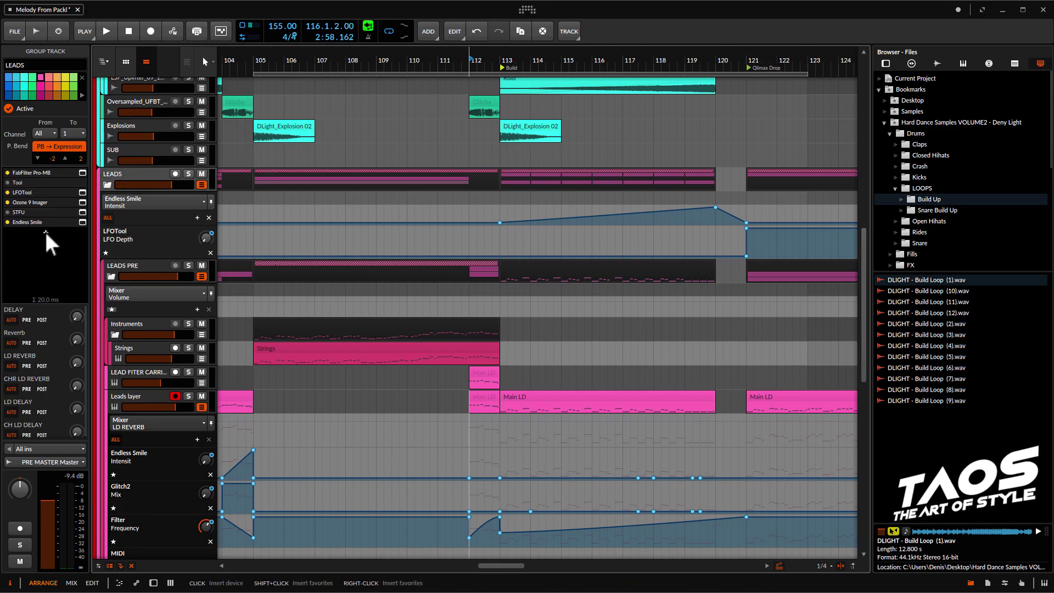
click(46, 235)
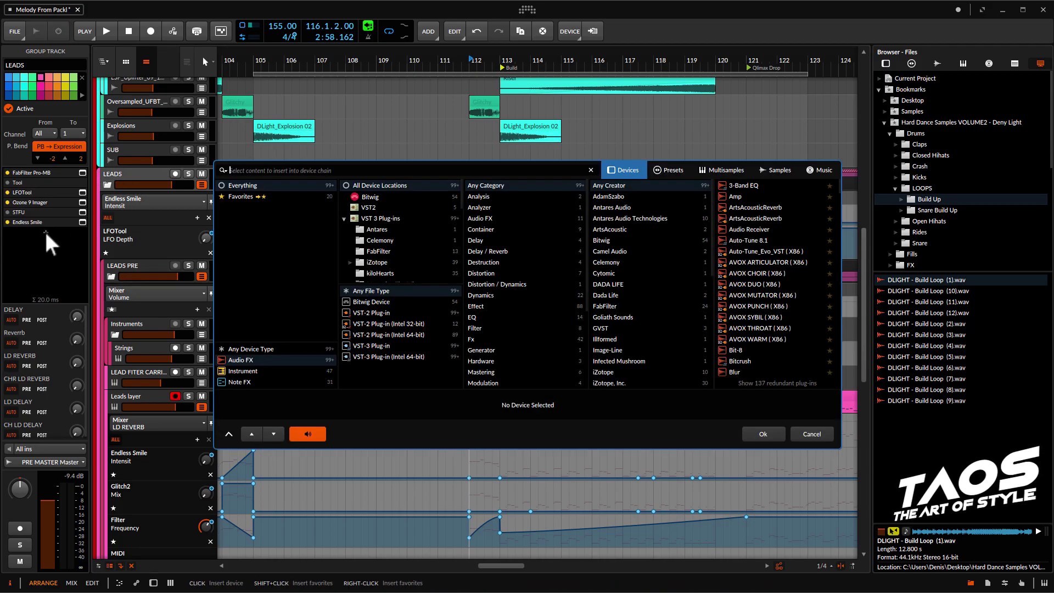
text(alter)
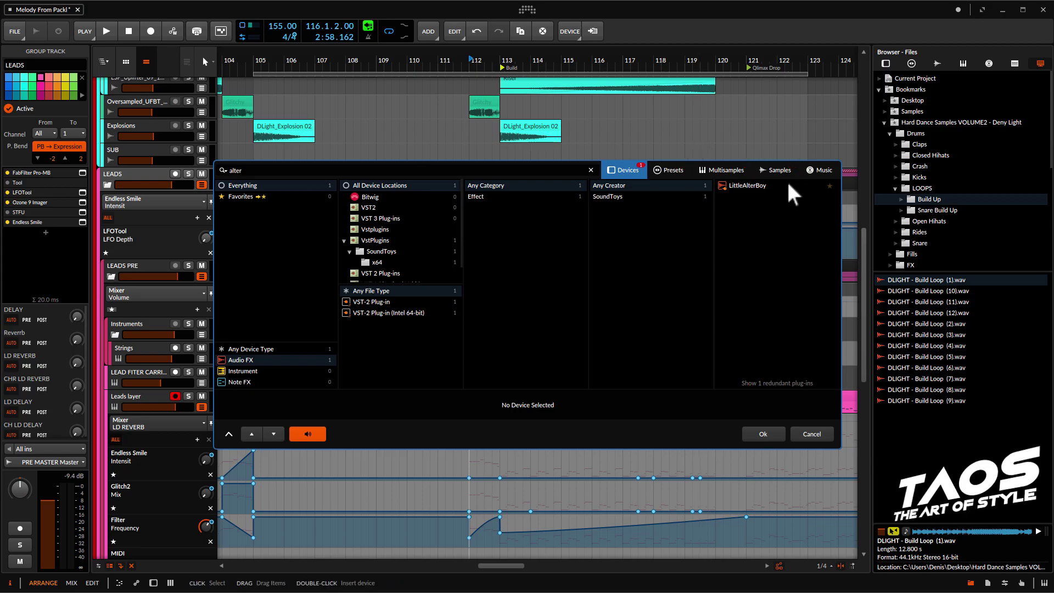
double_click(791, 183)
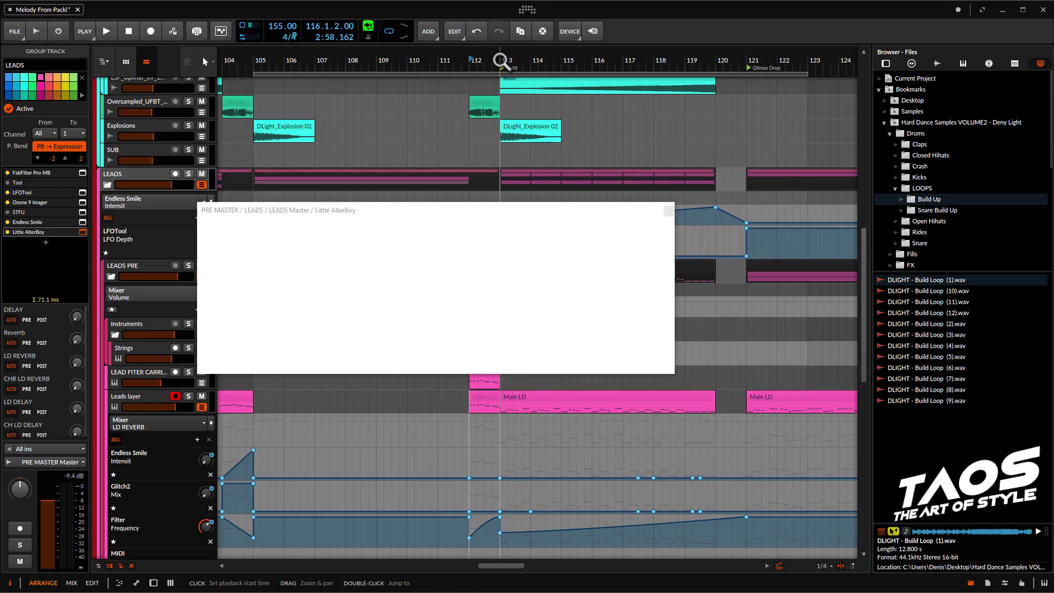
click(503, 64)
drag(443, 212, 785, 168)
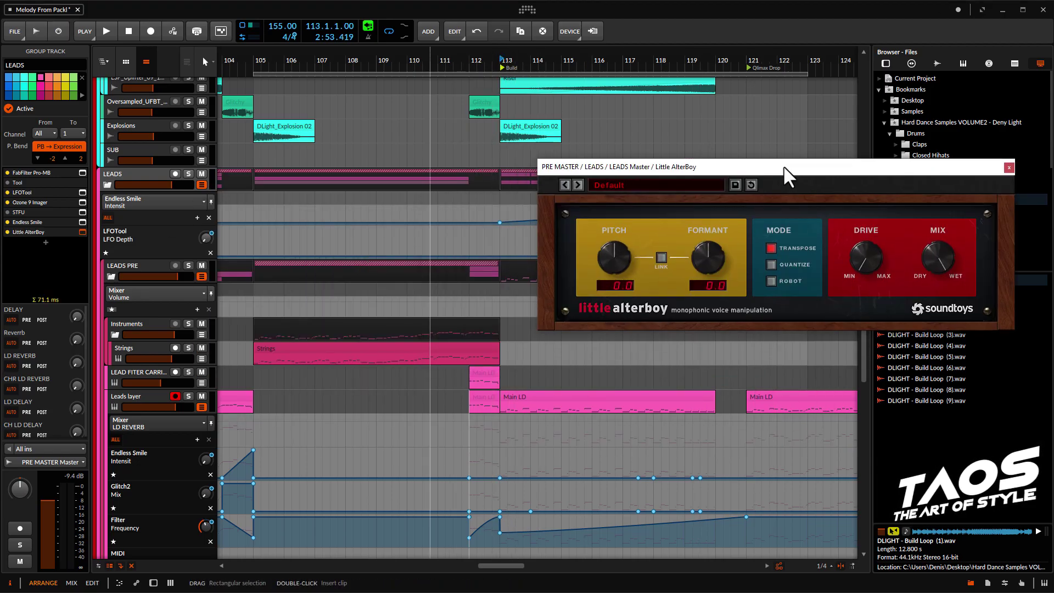
Step: Link pitch and formant in Little AlterBoy and try a shift of 12.0 while playing from bar 113
click(664, 259)
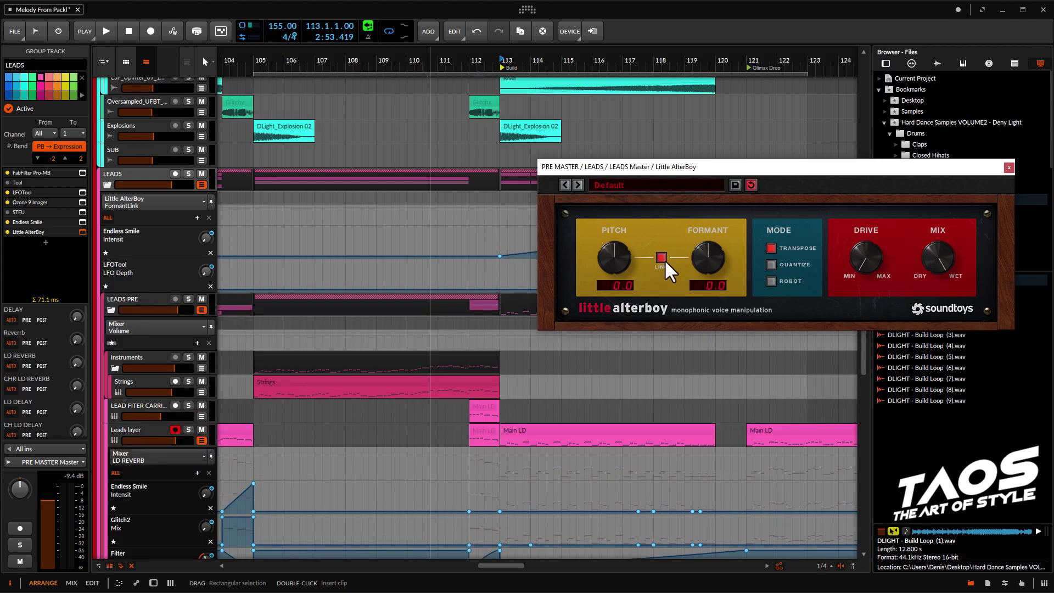
click(504, 65)
key(space)
drag(618, 262, 624, 199)
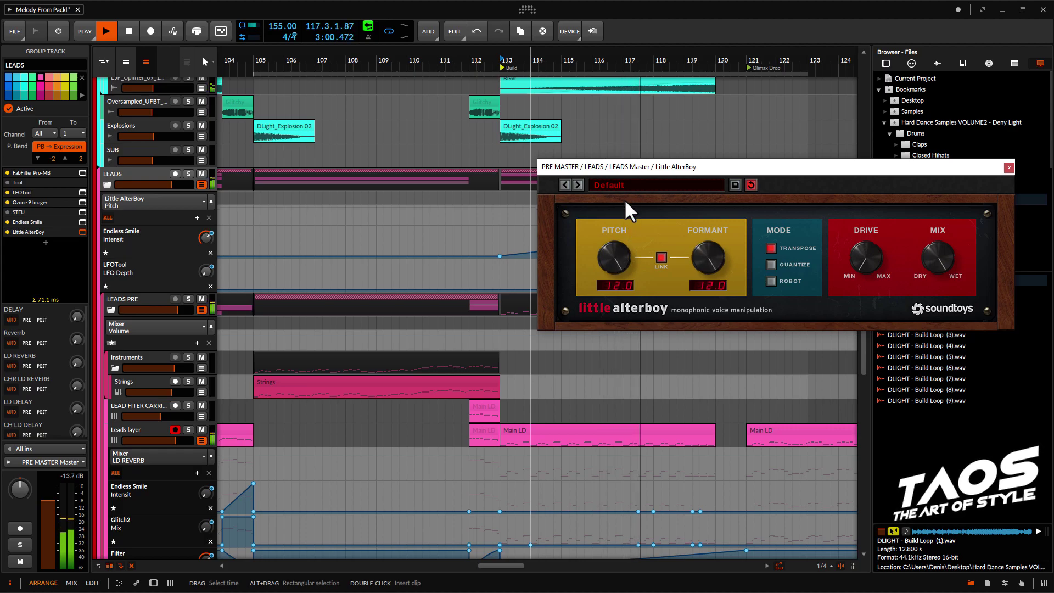
Step: Try an unlinked formant shift with the pitch reset to 0.0, and delete Little AlterBoy from the LEADS group
double_click(611, 246)
click(660, 257)
drag(709, 241, 711, 289)
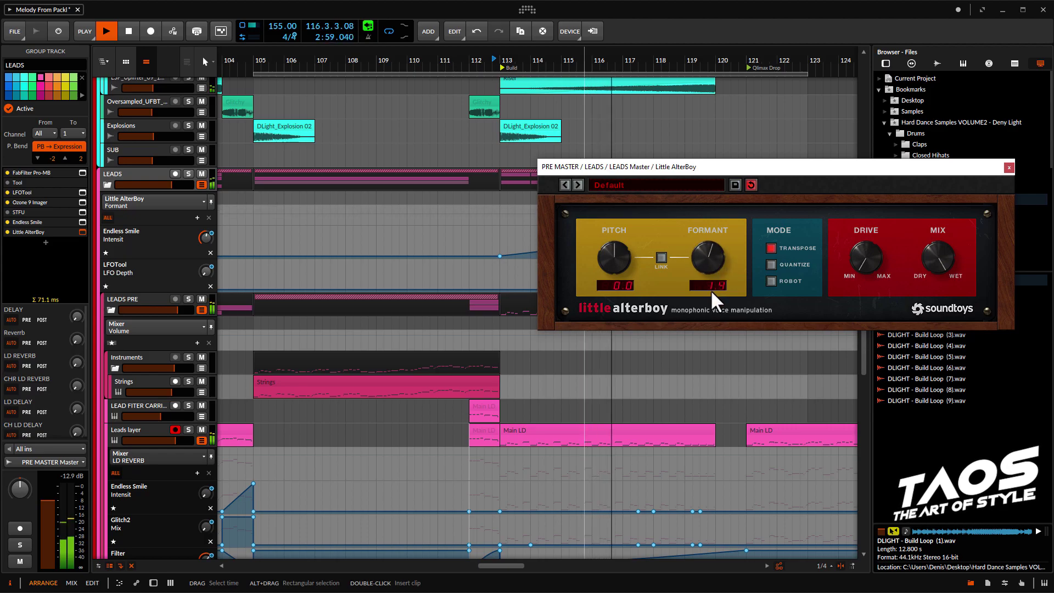
right_click(21, 231)
click(48, 333)
Step: Set the LEADS group's Endless Smile Intensity point at bar 120 to 67.0 % and curve the ramp from bar 113
scroll(364, 306, down, 4)
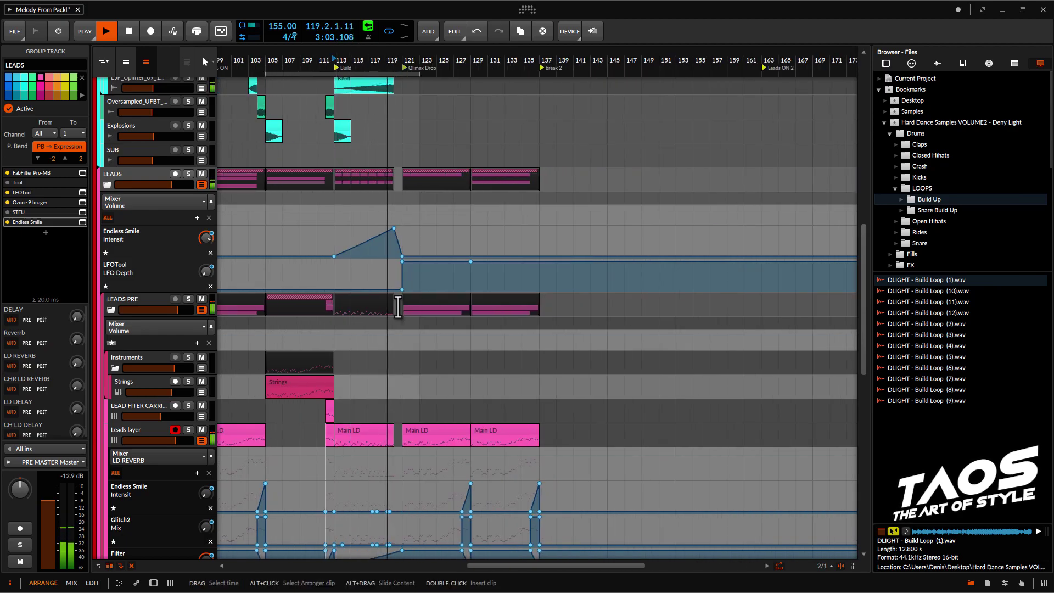
scroll(377, 324, down, 4)
drag(378, 324, 455, 332)
scroll(455, 331, up, 4)
key(space)
mouse_move(532, 276)
mouse_down()
mouse_move(556, 296)
mouse_move(538, 273)
mouse_up()
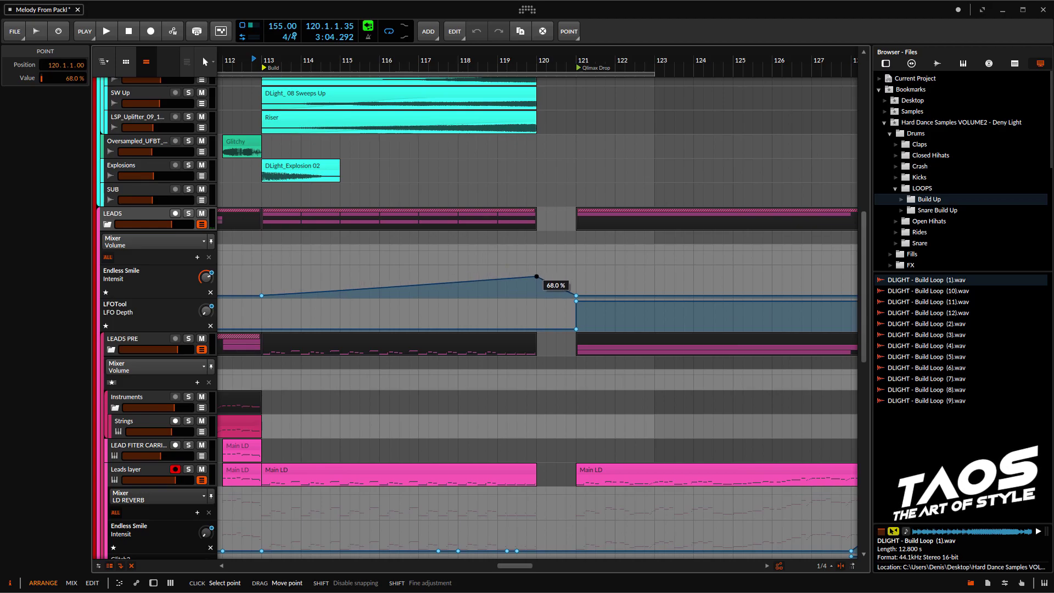
drag(470, 283, 471, 294)
Step: Inspect the Leads layer's devices and automation lanes and play the build from bar 113 to check the leads
scroll(452, 302, down, 3)
scroll(400, 313, down, 5)
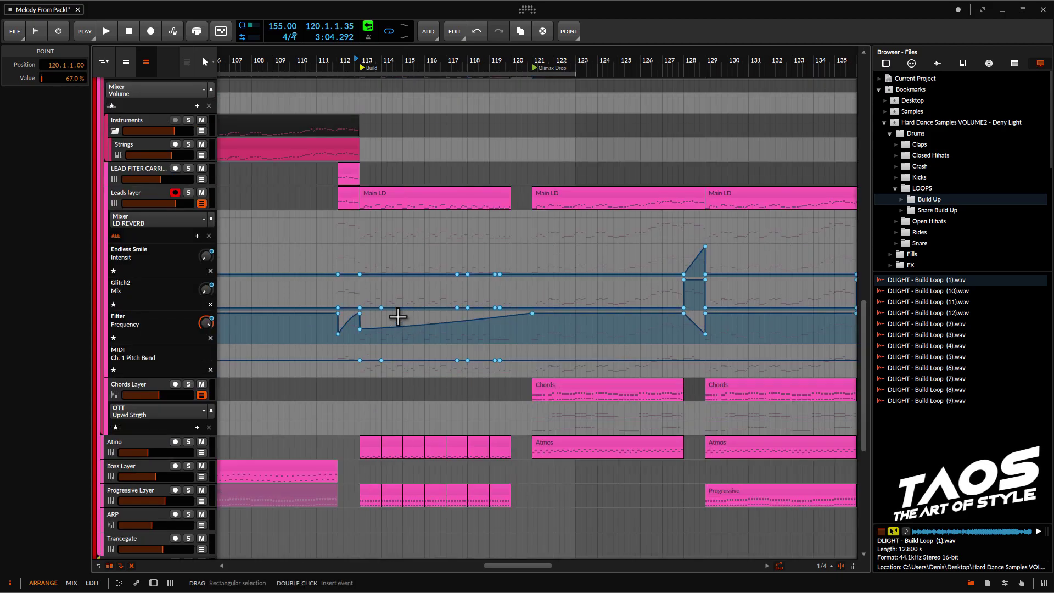
click(120, 193)
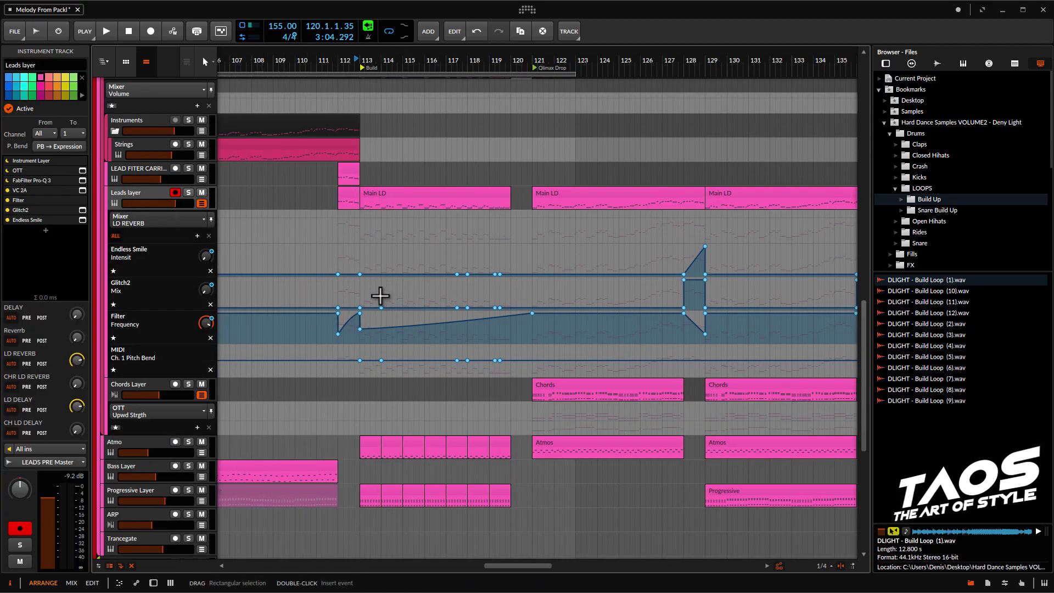
scroll(403, 293, up, 3)
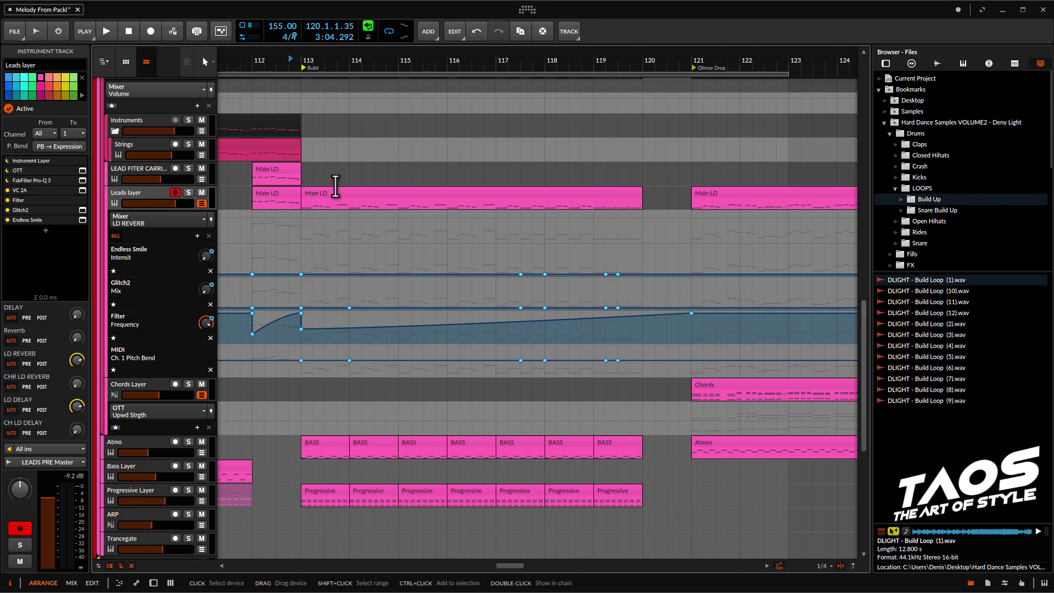
click(301, 201)
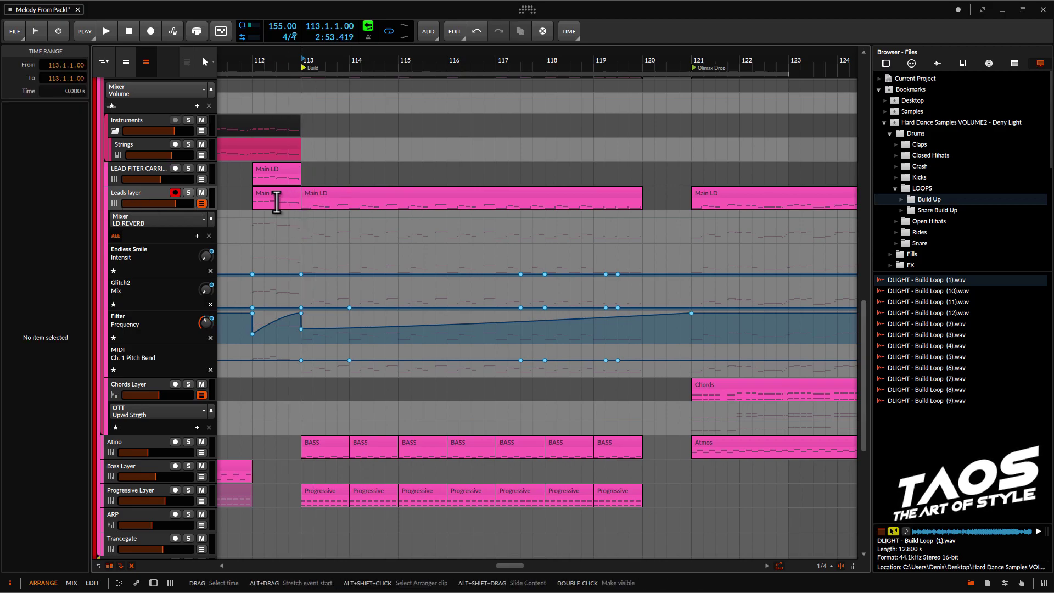
key(space)
scroll(442, 238, down, 2)
scroll(443, 238, up, 3)
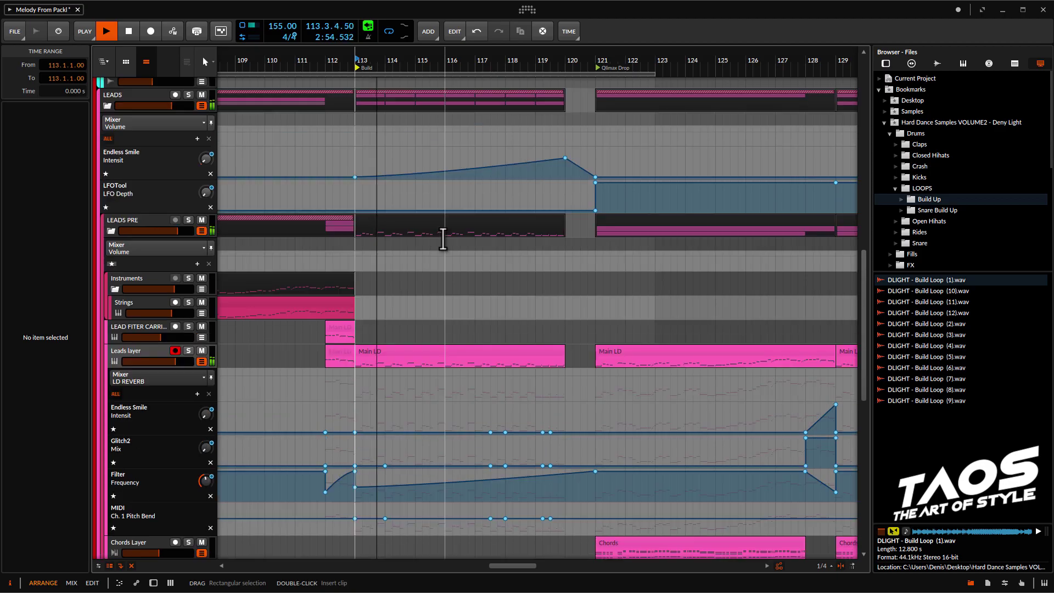
key(space)
scroll(395, 351, down, 2)
scroll(335, 376, up, 2)
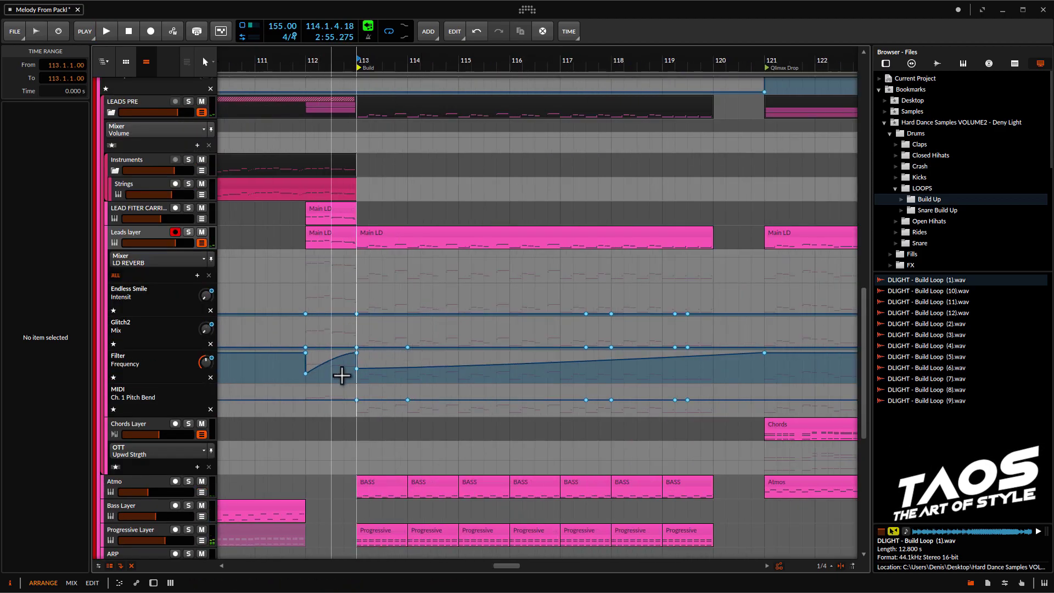
Step: Raise the Leads layer's Filter Frequency automation point at bar 113 and start playback from there
drag(359, 370, 357, 361)
click(358, 243)
key(space)
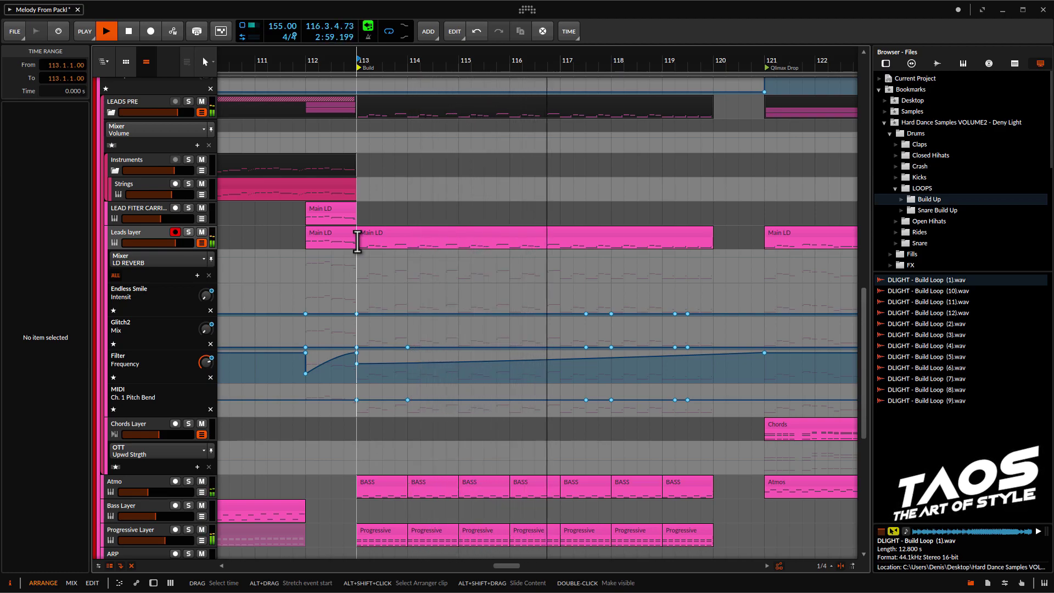
Step: Follow the playback from the build into the drop, examining the percussion, FX and leads tracks with their automation
scroll(591, 252, down, 3)
scroll(591, 252, up, 10)
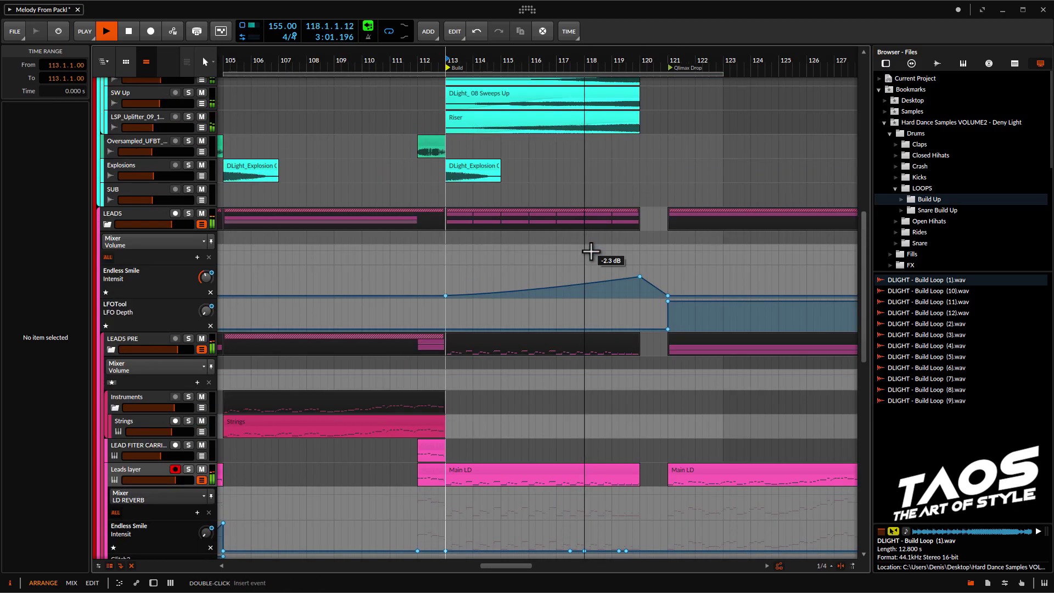
scroll(617, 332, down, 2)
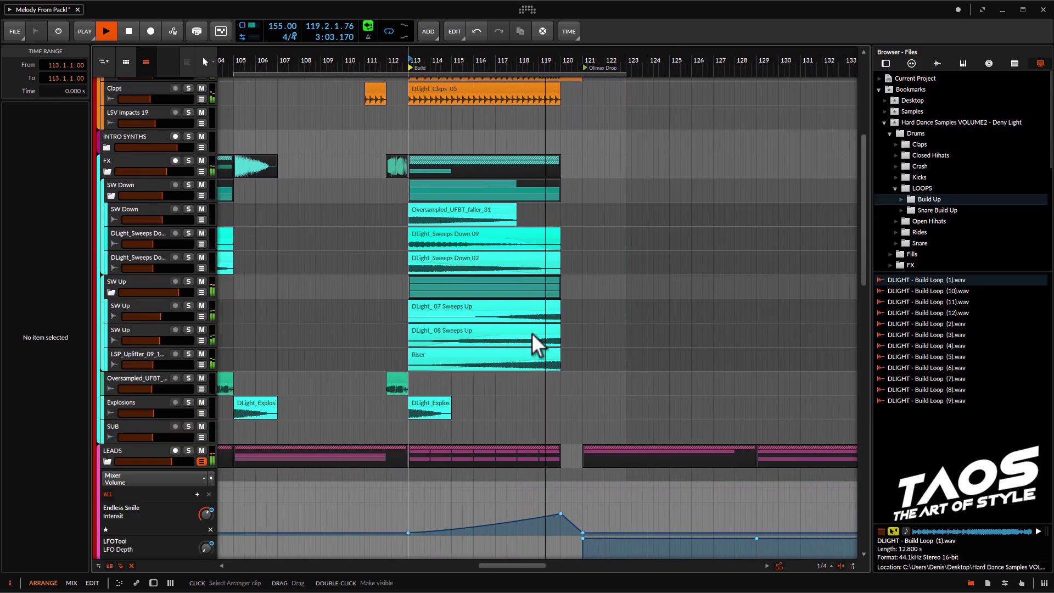
scroll(574, 393, up, 5)
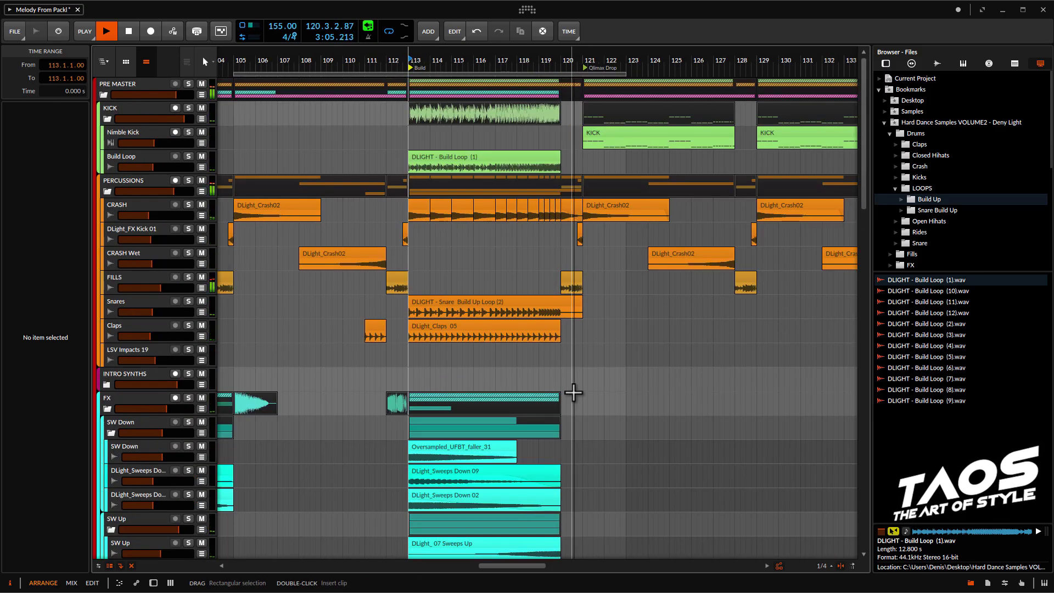
scroll(574, 394, up, 5)
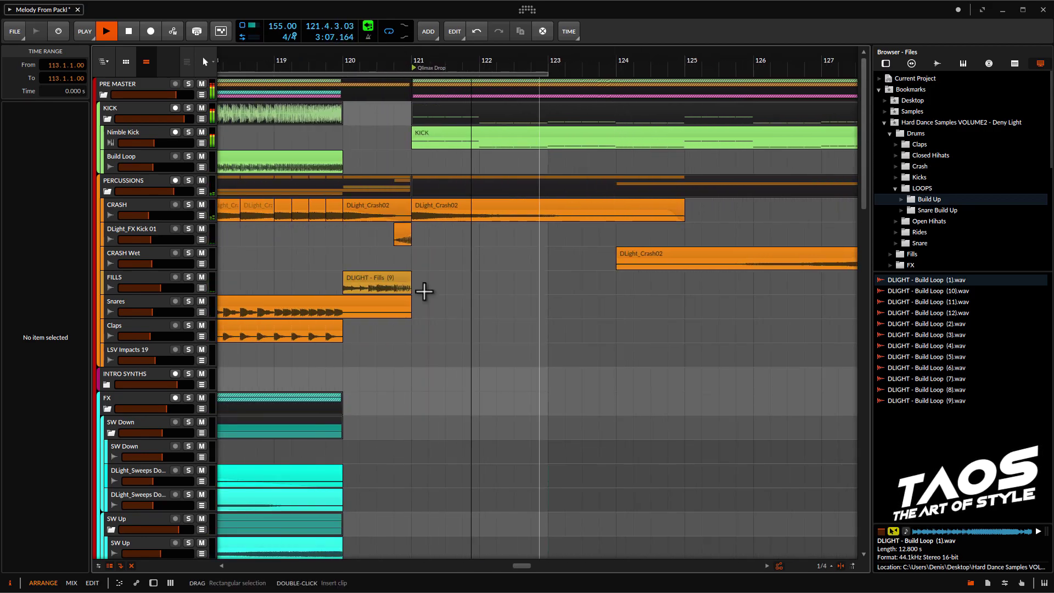
scroll(454, 200, down, 5)
scroll(455, 200, down, 6)
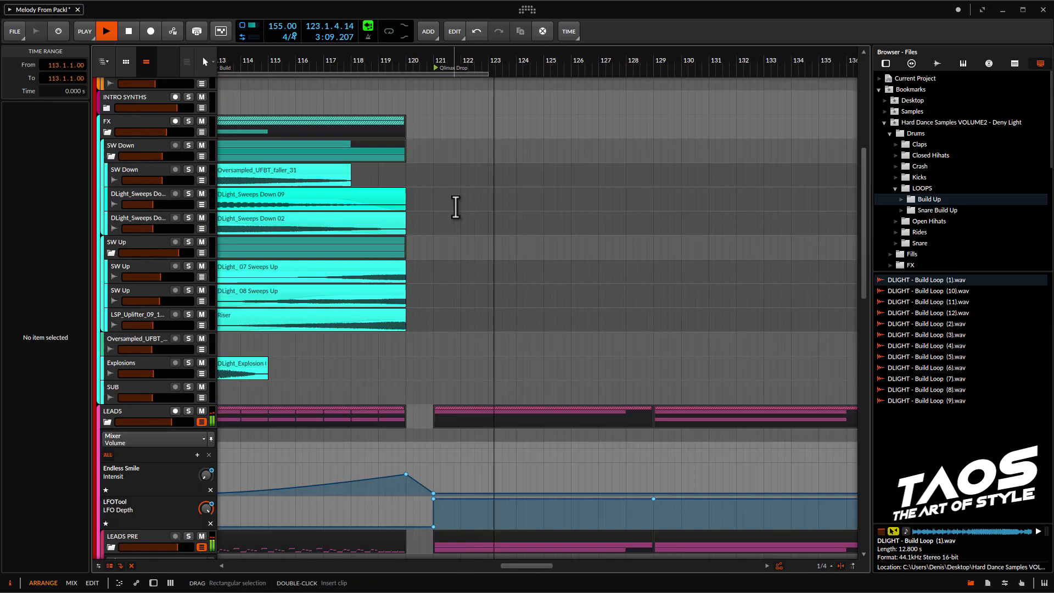
scroll(521, 260, down, 6)
scroll(520, 259, down, 3)
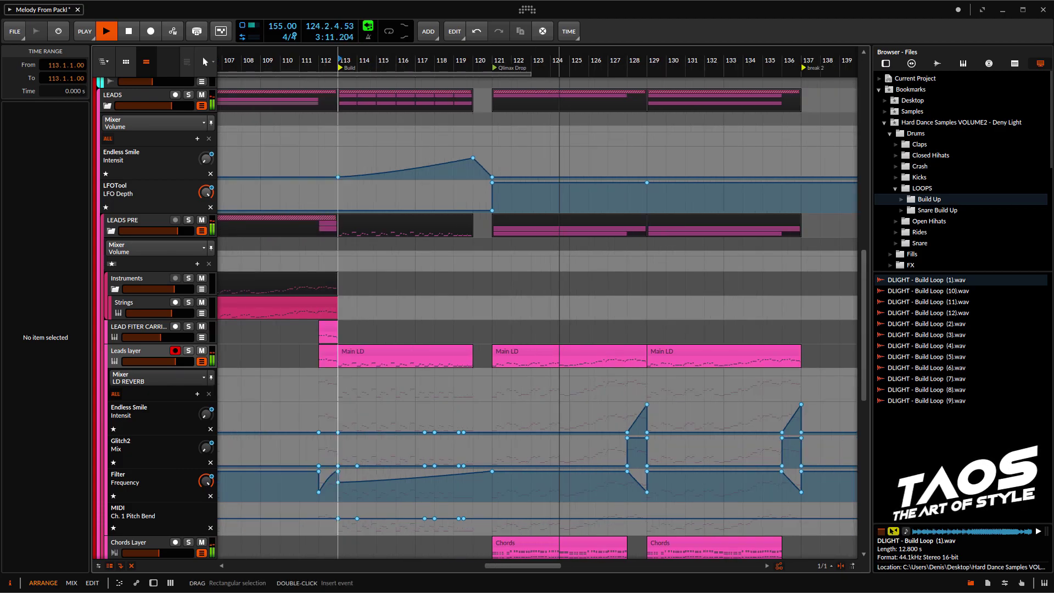
scroll(461, 280, up, 12)
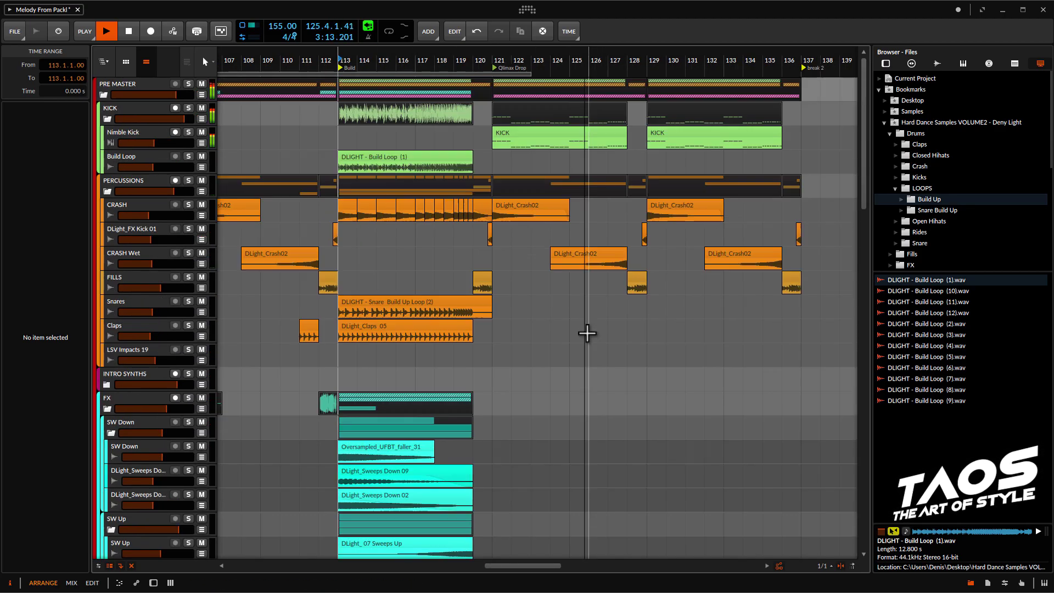
scroll(587, 334, right, 2)
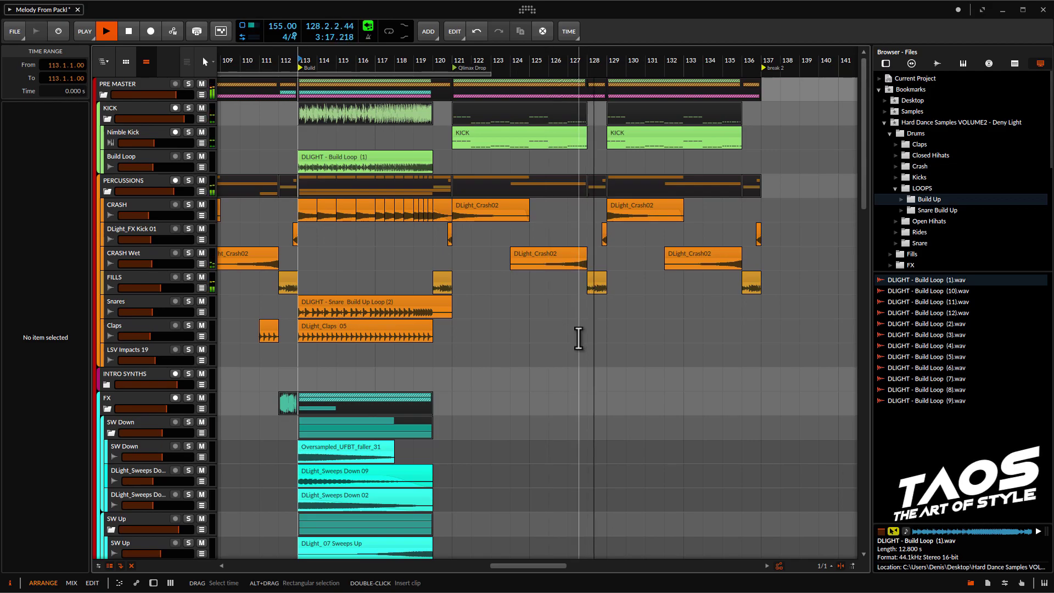
scroll(475, 252, down, 2)
scroll(494, 181, up, 4)
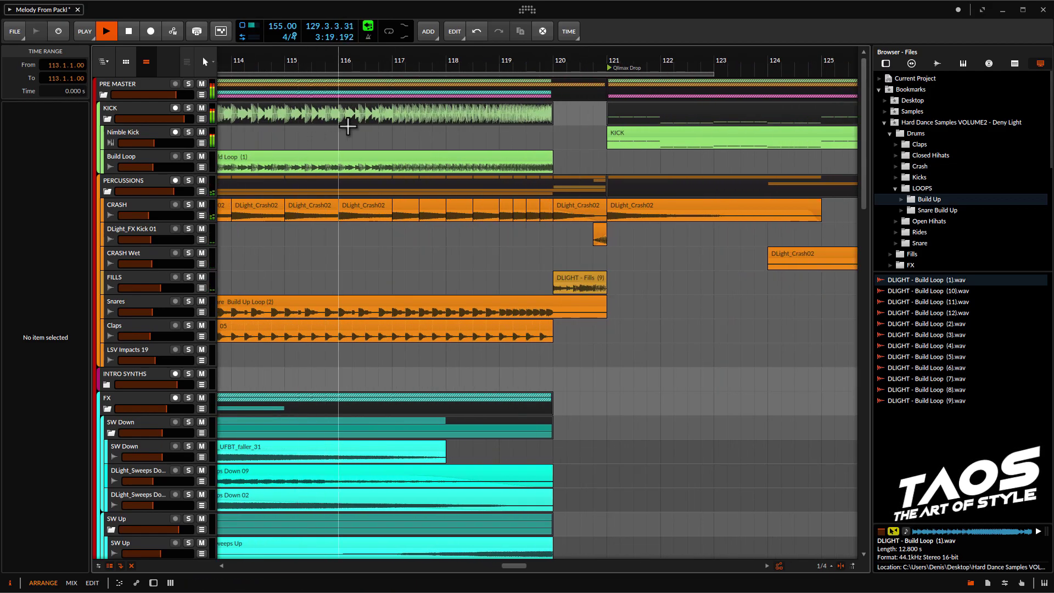
Step: Play the transition into the build from bar 111 and look over the percussion, FX and leads layers around it
scroll(346, 125, down, 2)
key(space)
click(317, 65)
key(space)
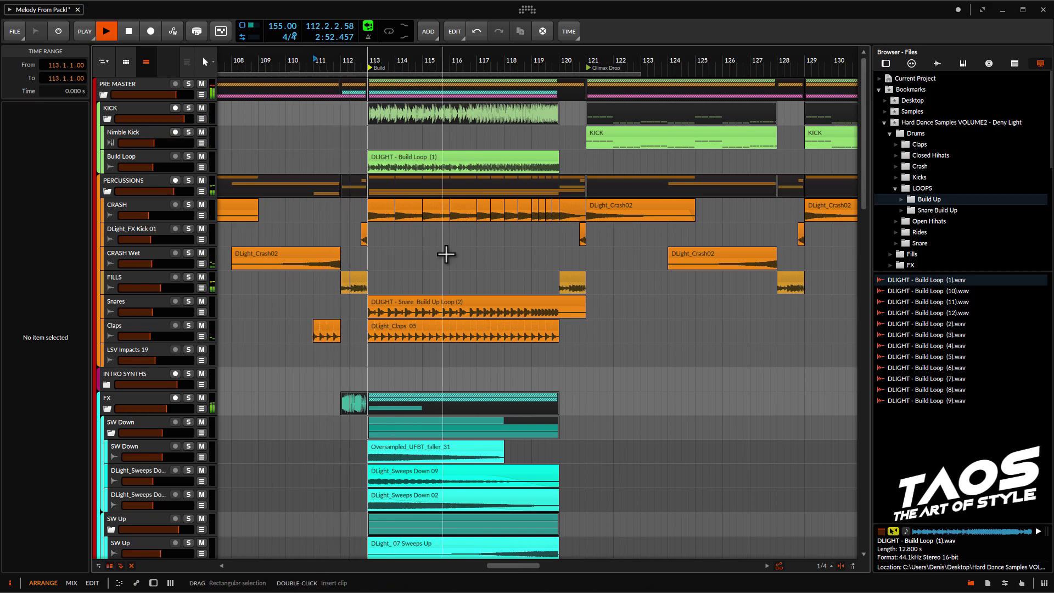
scroll(446, 254, down, 5)
key(space)
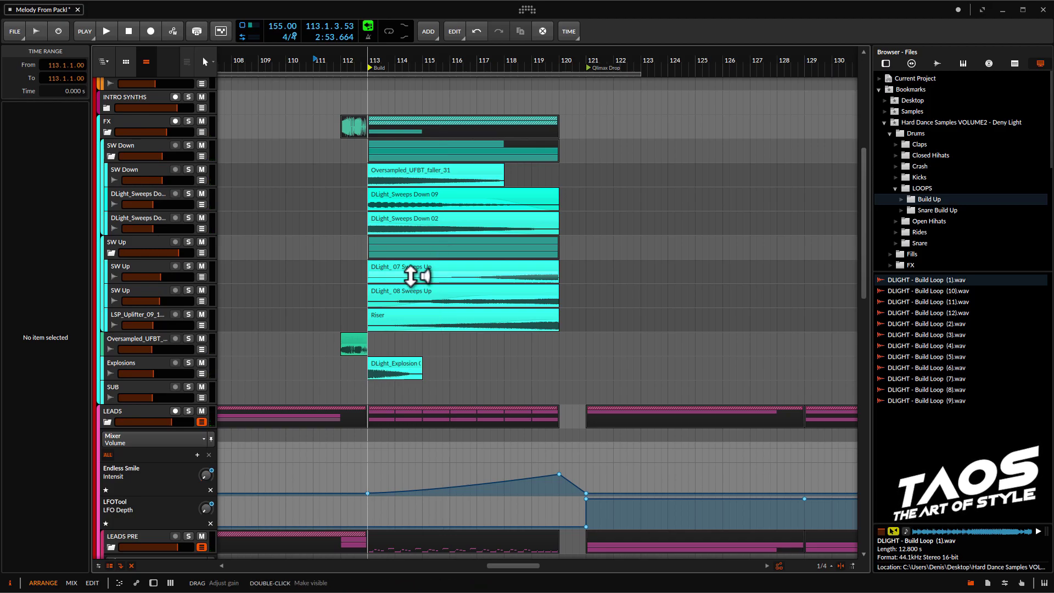
scroll(447, 278, left, 1)
scroll(439, 278, up, 5)
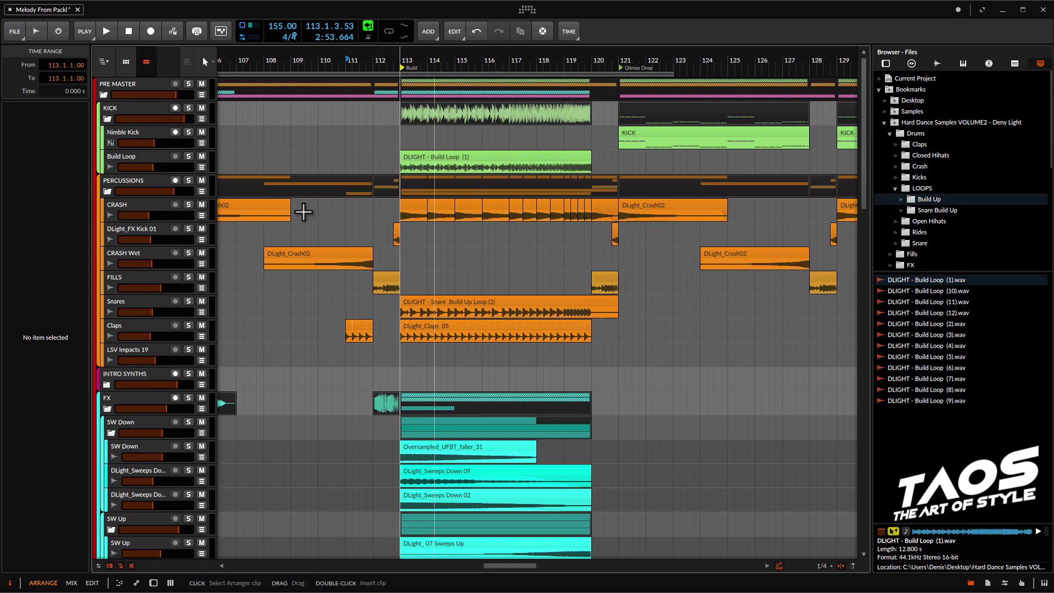
scroll(630, 240, left, 2)
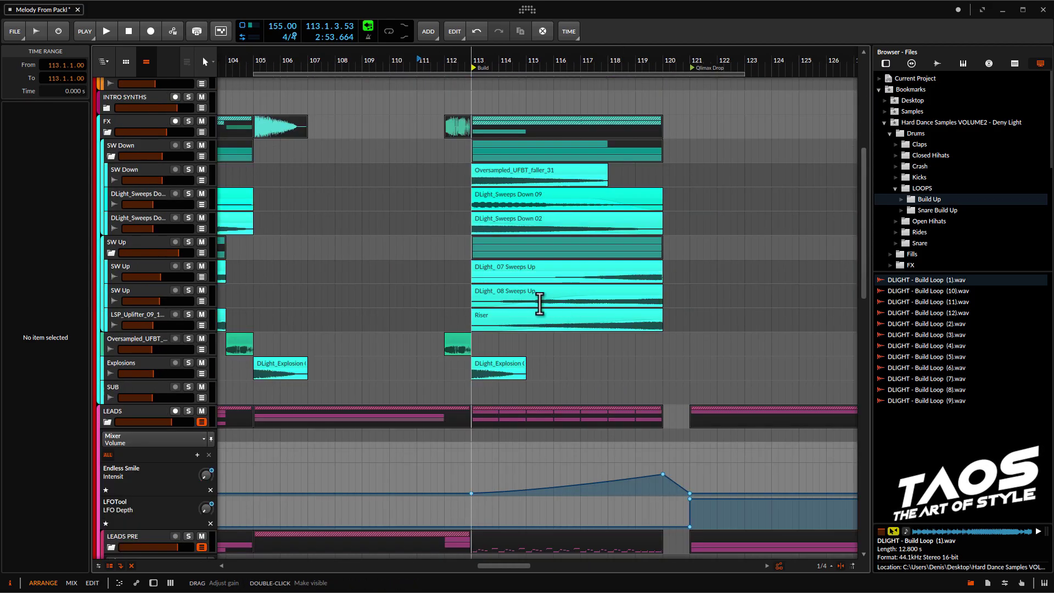
scroll(294, 254, down, 5)
scroll(462, 245, up, 3)
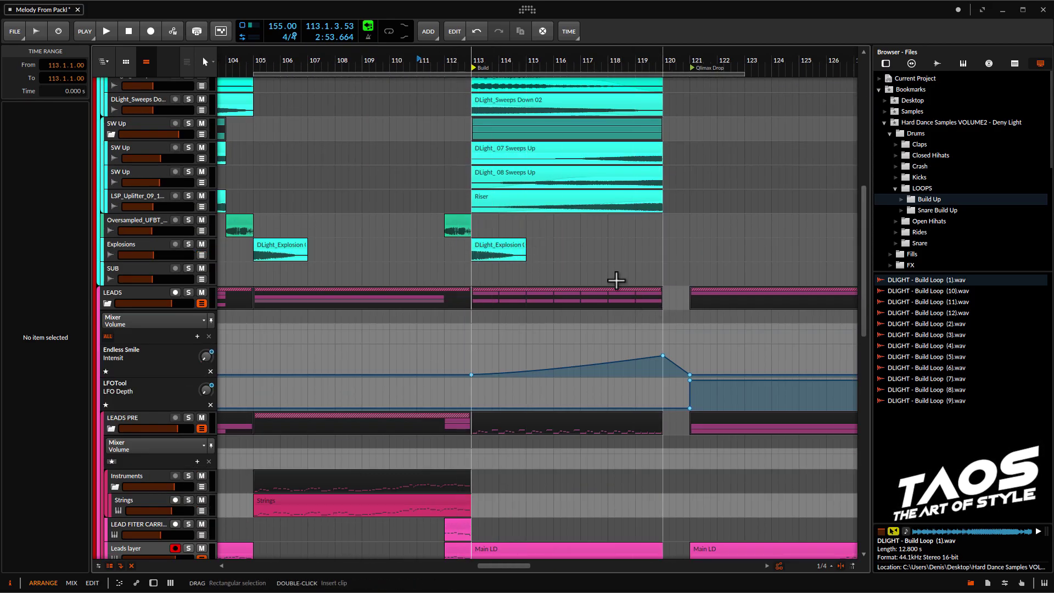
scroll(636, 296, up, 7)
Step: Set the loop region to start at bar 97 with a length of 24 bars, and play the arrangement from bar 97
drag(423, 232, 628, 204)
drag(384, 75, 586, 84)
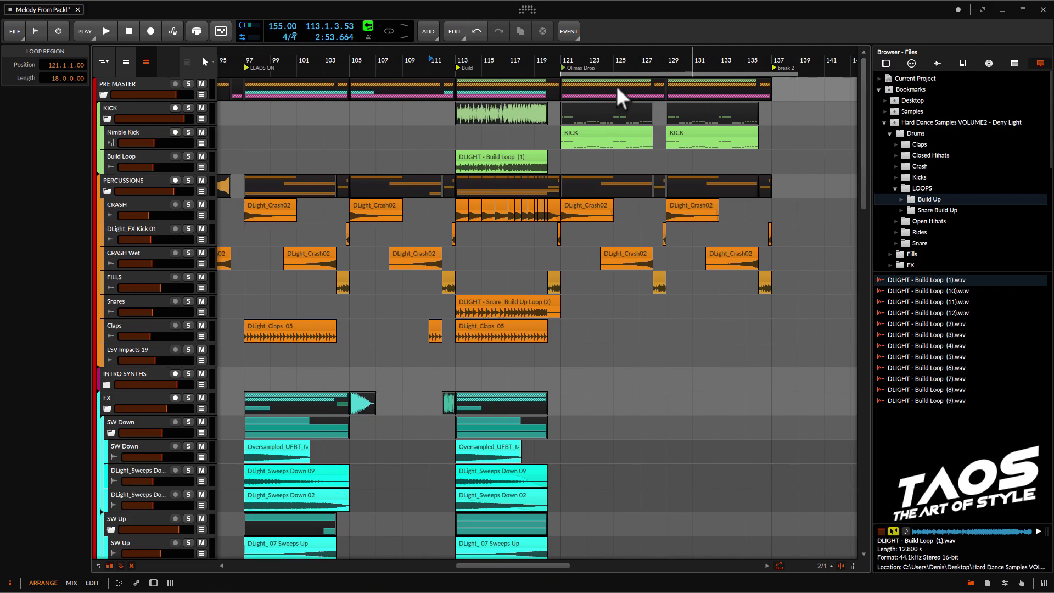
drag(694, 75, 385, 86)
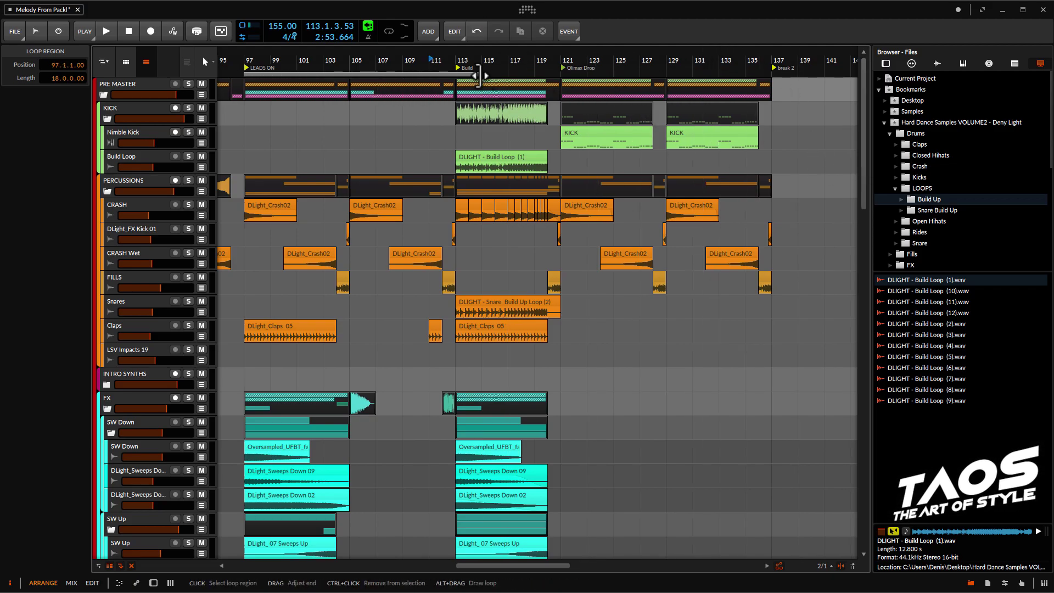
drag(451, 77, 450, 77)
drag(400, 118, 524, 137)
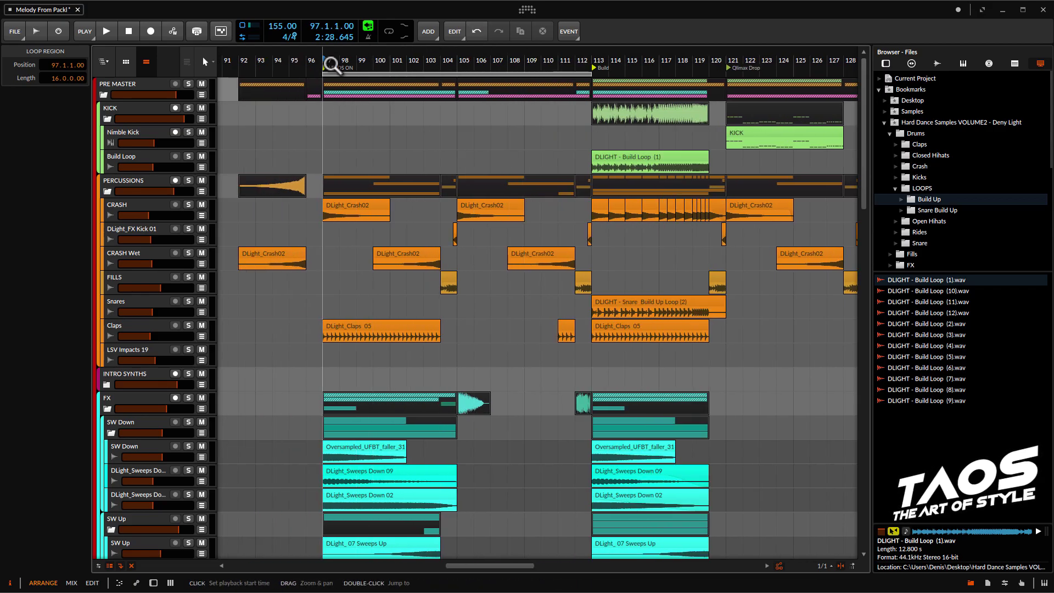
scroll(467, 223, down, 8)
scroll(597, 189, up, 7)
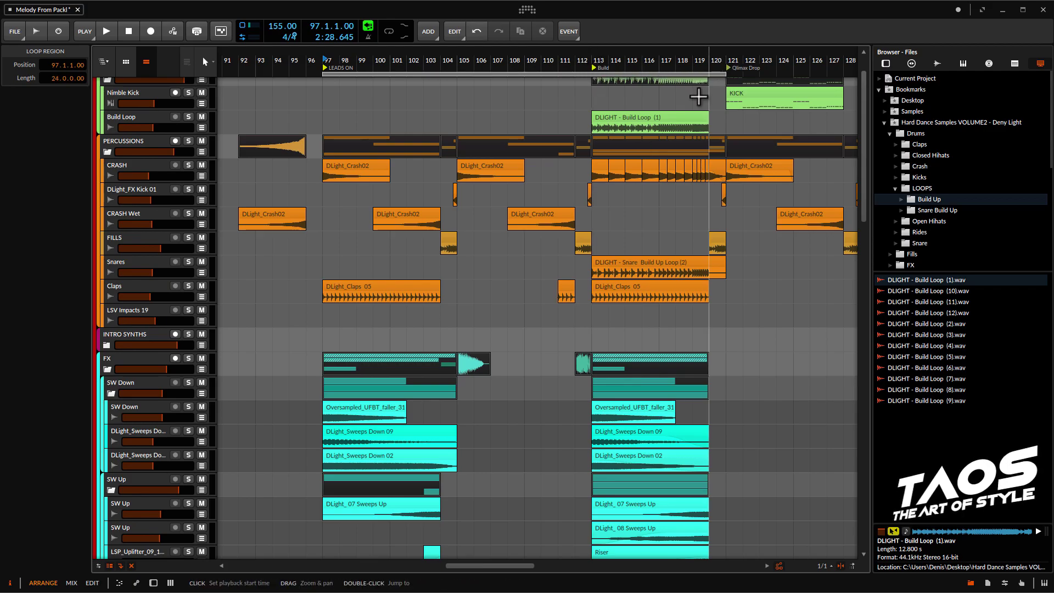
key(space)
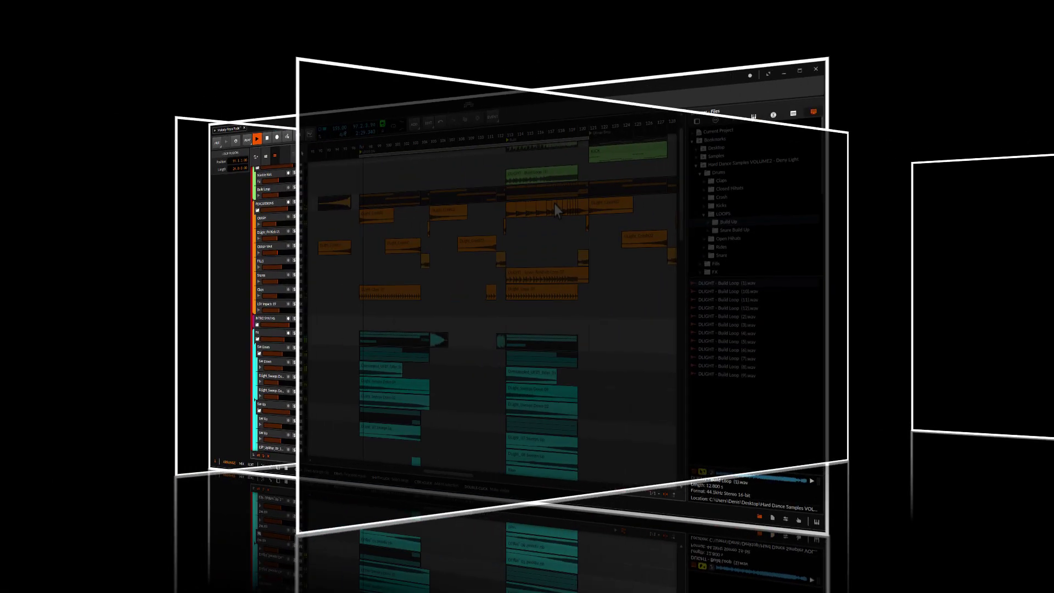